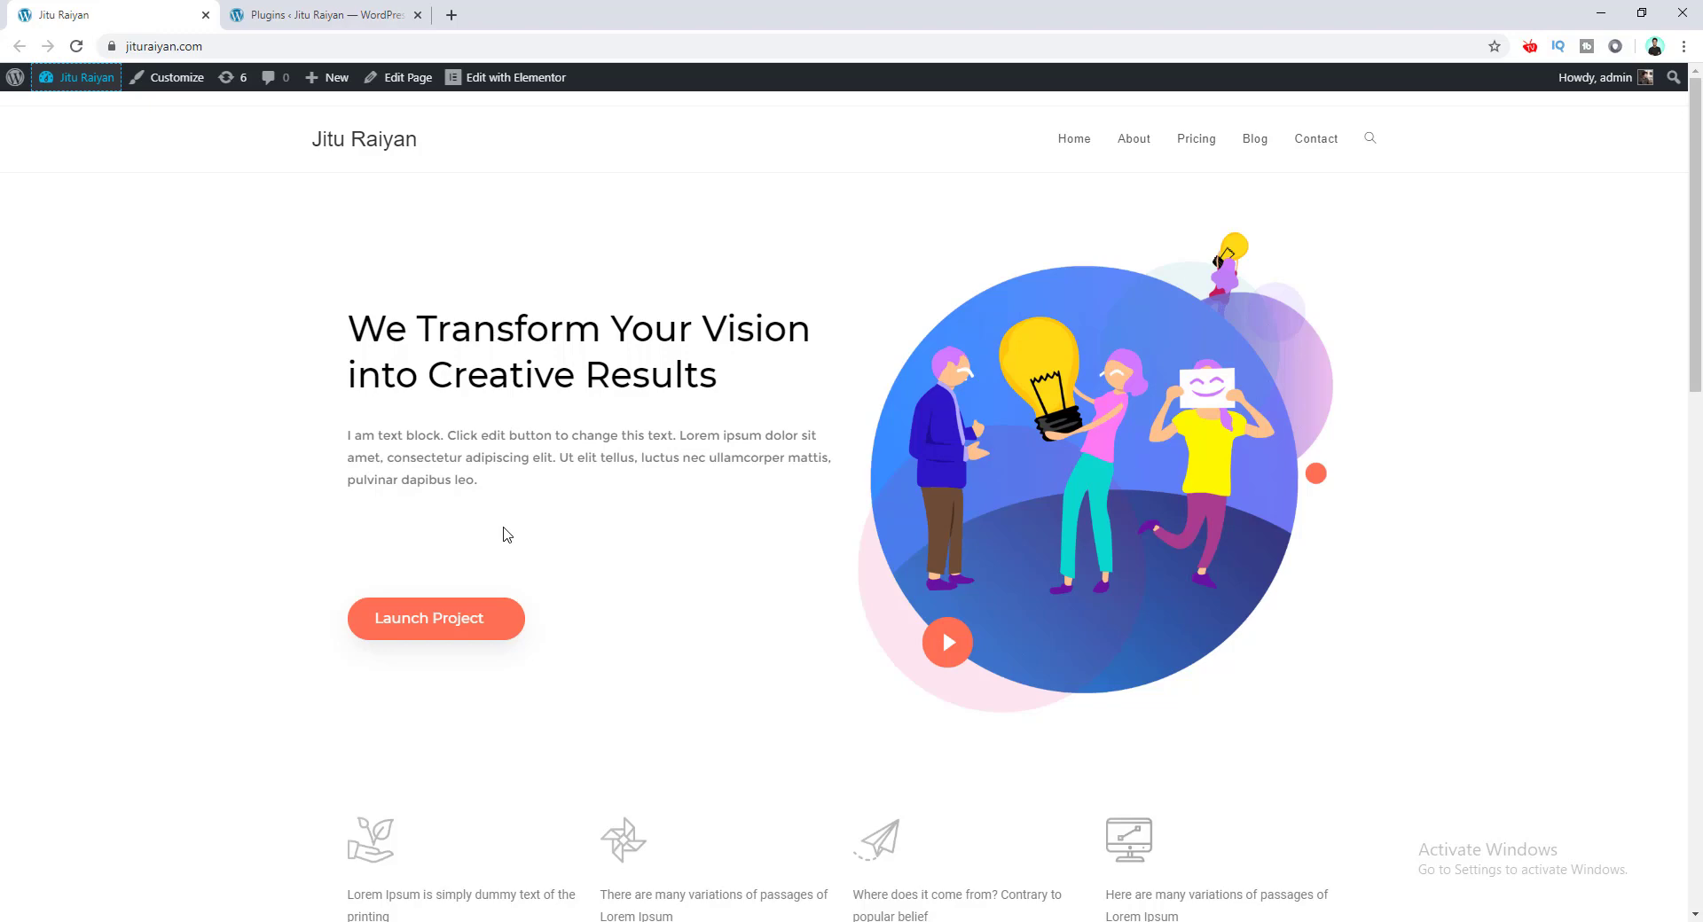
Look over the installed plugins list and examine the copyright line in the live site's footer
{"action": "left_click", "coordinate": [286, 14]}
{"action": "scroll", "coordinate": [569, 582], "scroll_direction": "down", "scroll_amount": 4}
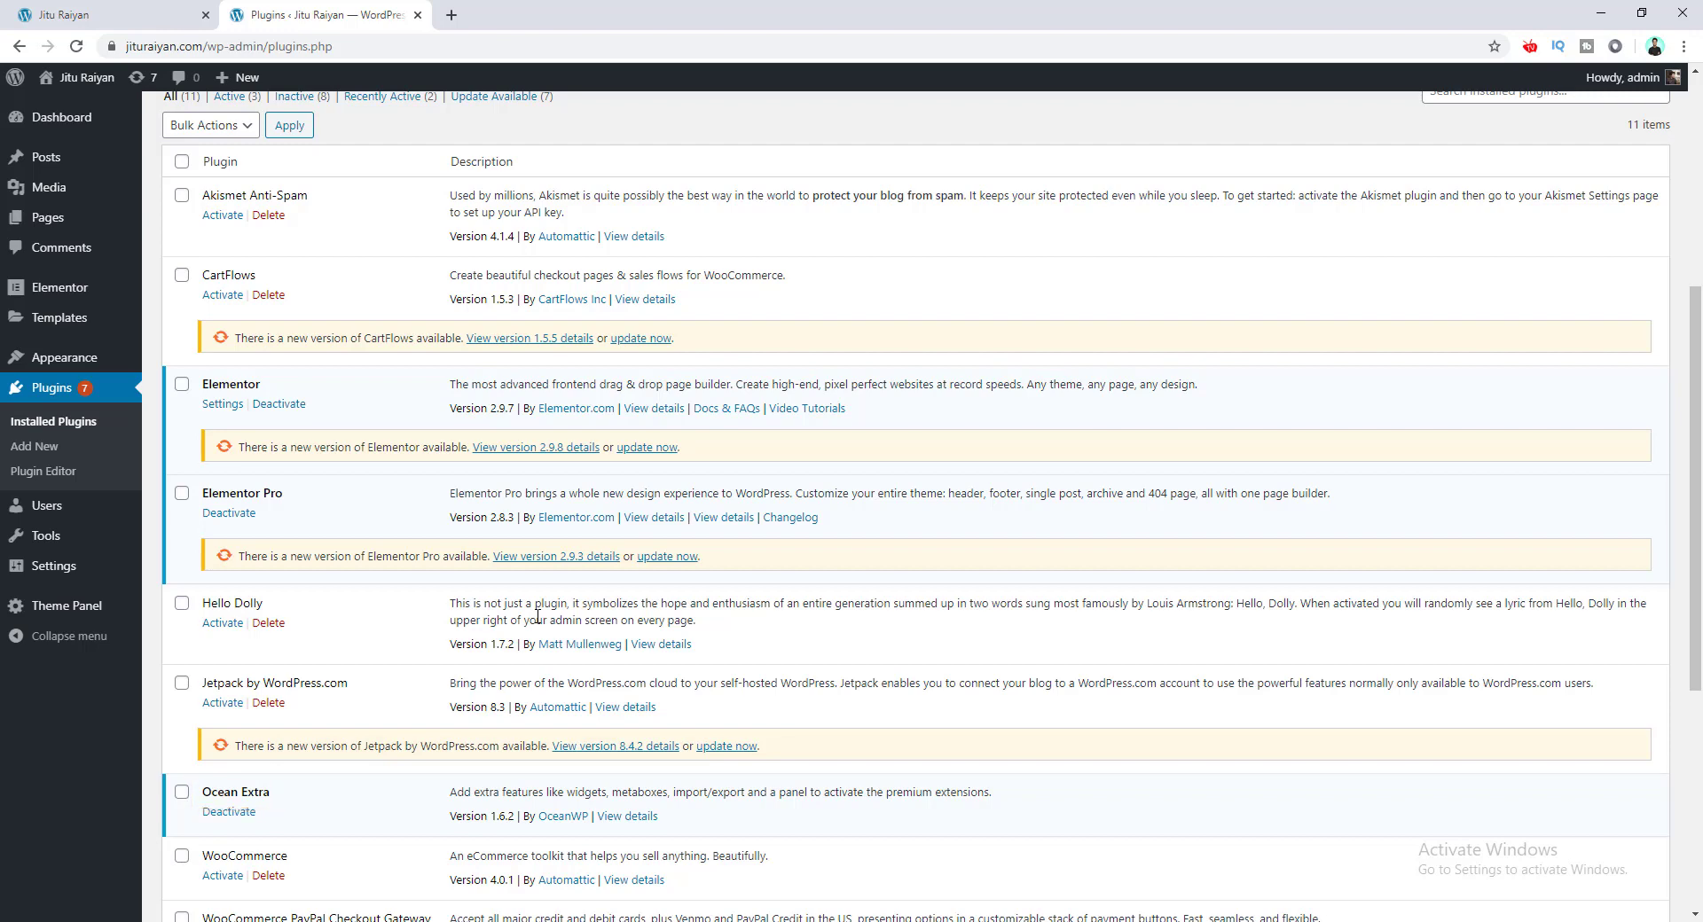
{"action": "key", "text": "ctrl+Page_Up"}
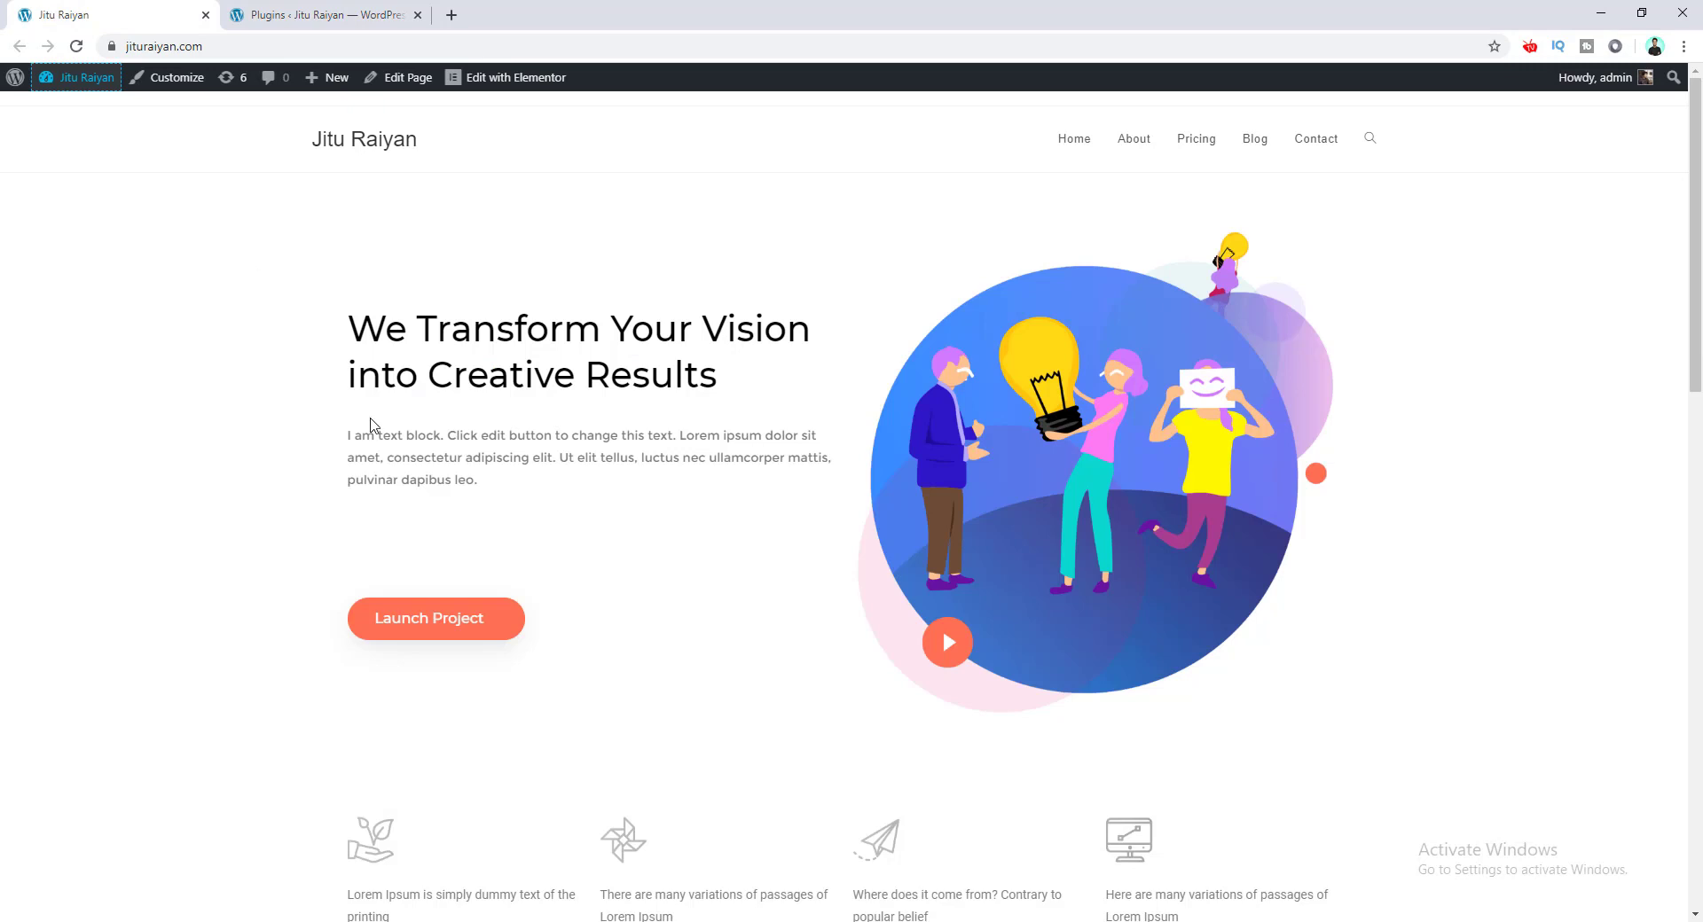
{"action": "scroll", "coordinate": [609, 619], "scroll_direction": "down", "scroll_amount": 15}
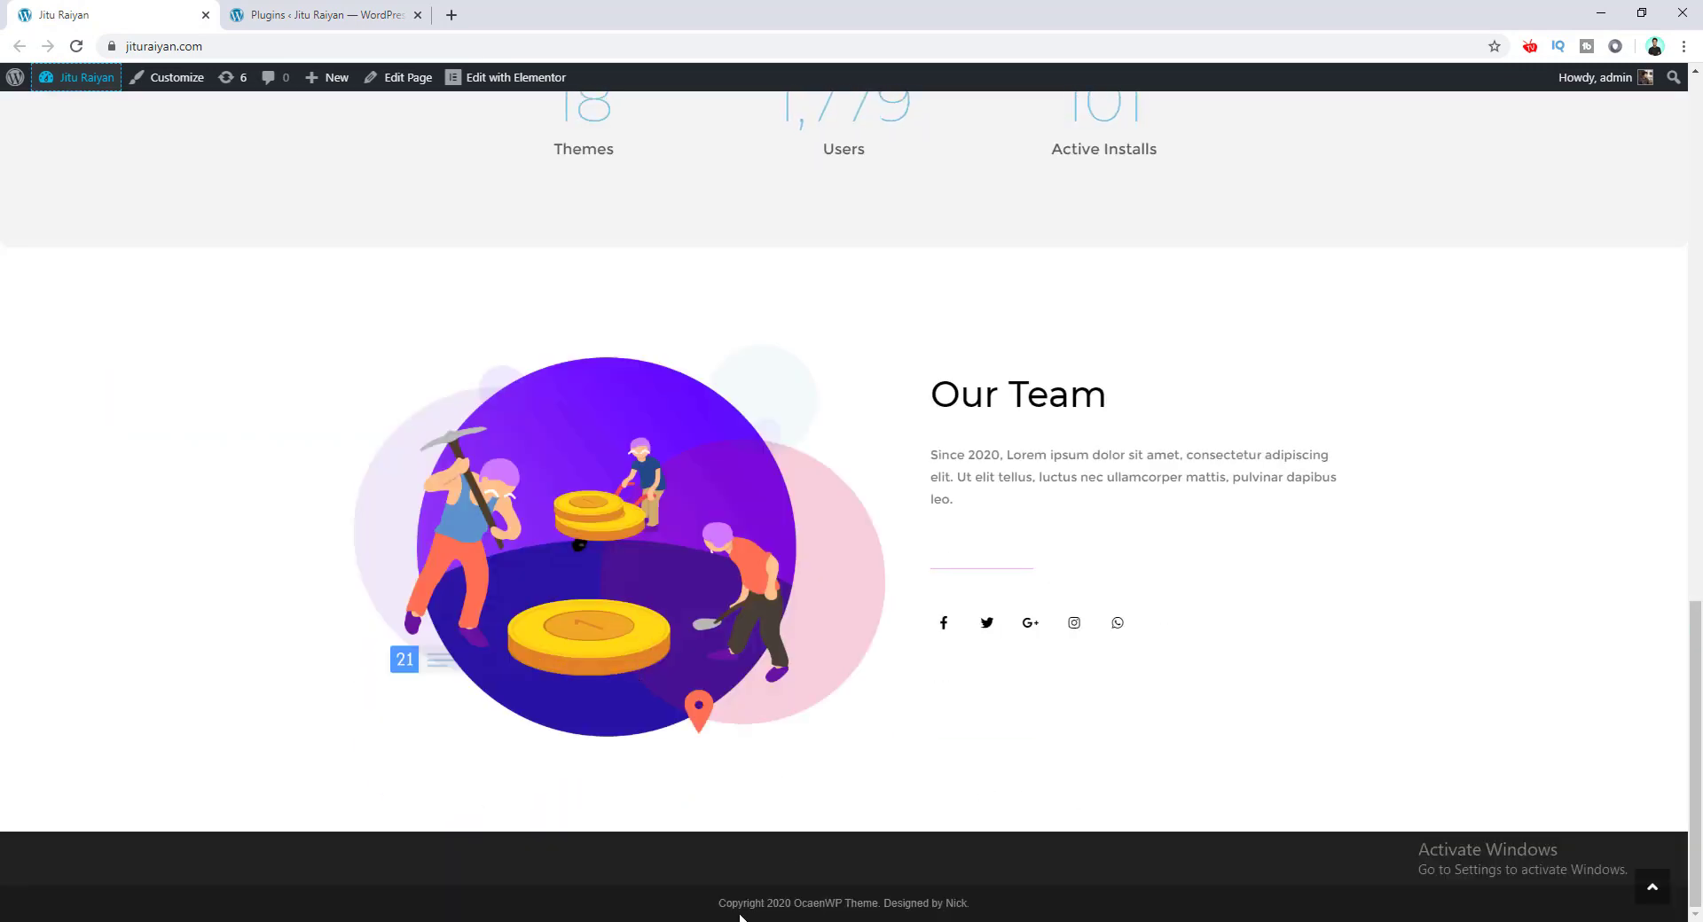
{"action": "left_click_drag", "start_coordinate": [718, 908], "coordinate": [814, 905]}
{"action": "left_click", "coordinate": [785, 880]}
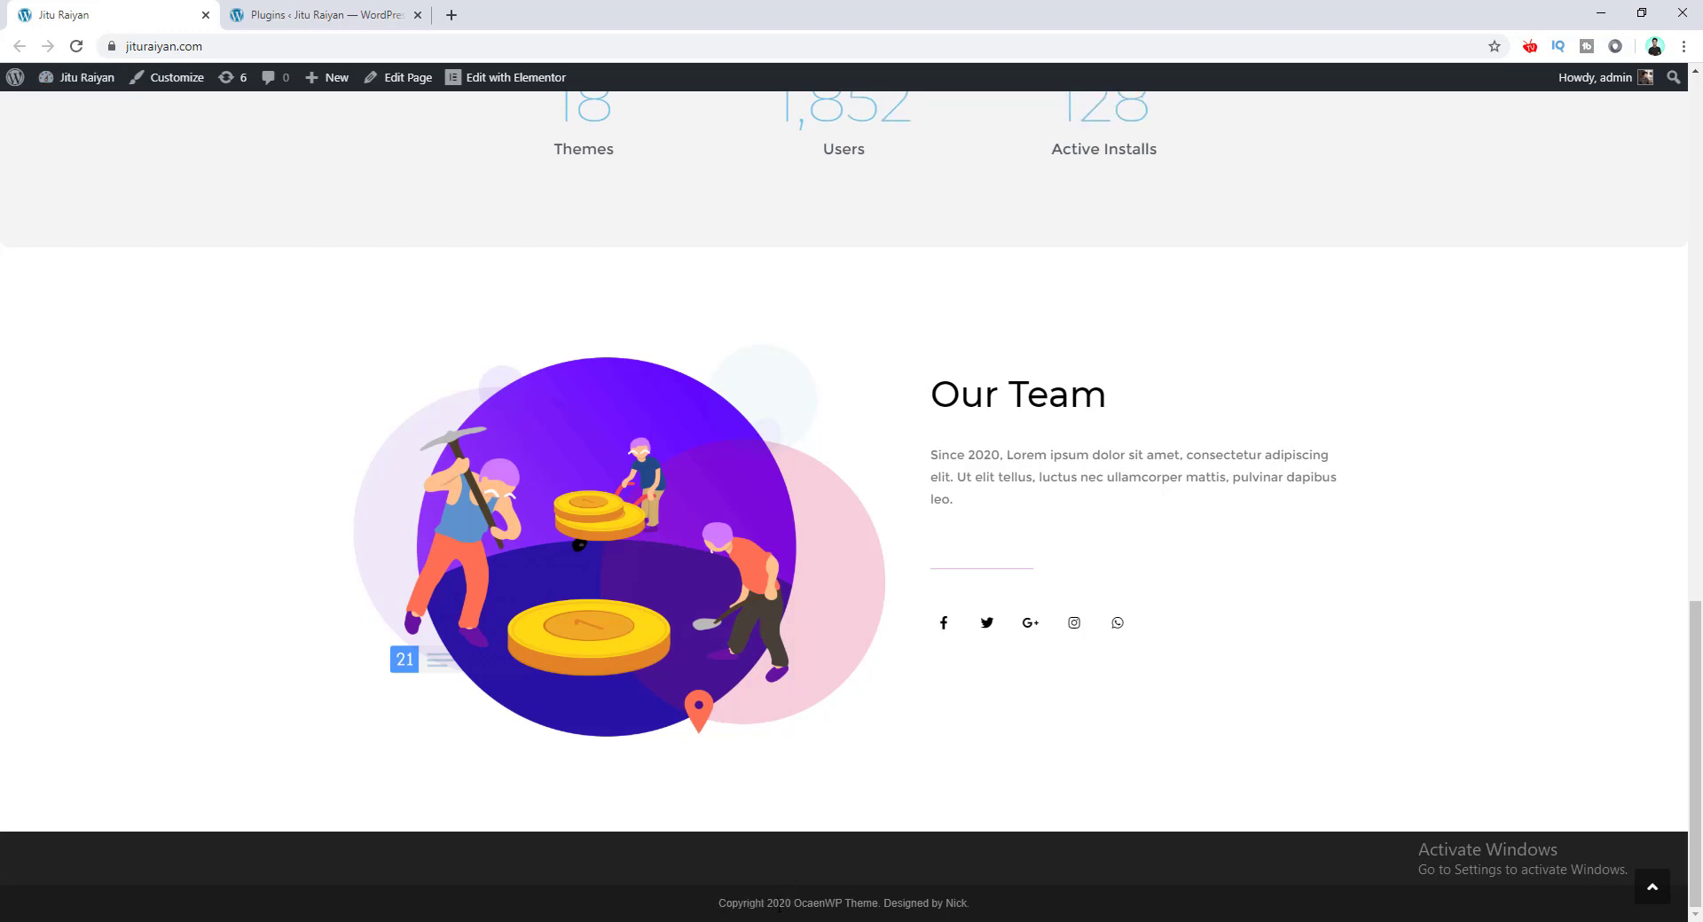
{"action": "left_click_drag", "start_coordinate": [769, 904], "coordinate": [787, 906]}
{"action": "left_click", "coordinate": [772, 880]}
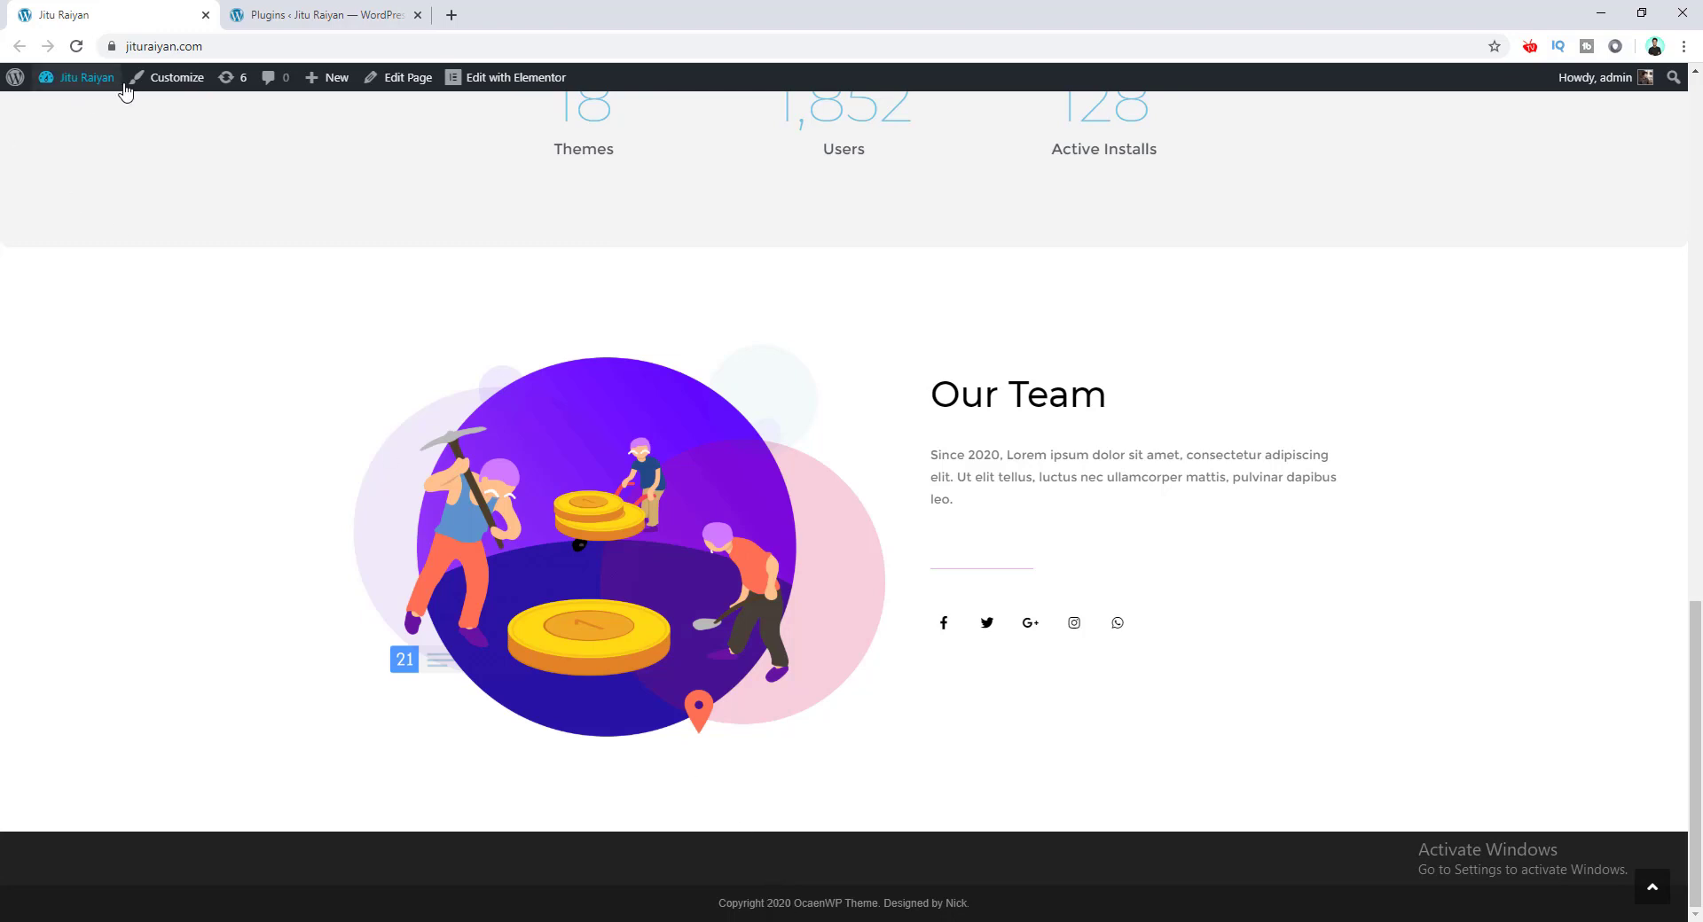
Open the Footer Bottom settings in the theme customizer, with the site footer in view in the preview
{"action": "left_click", "coordinate": [161, 86]}
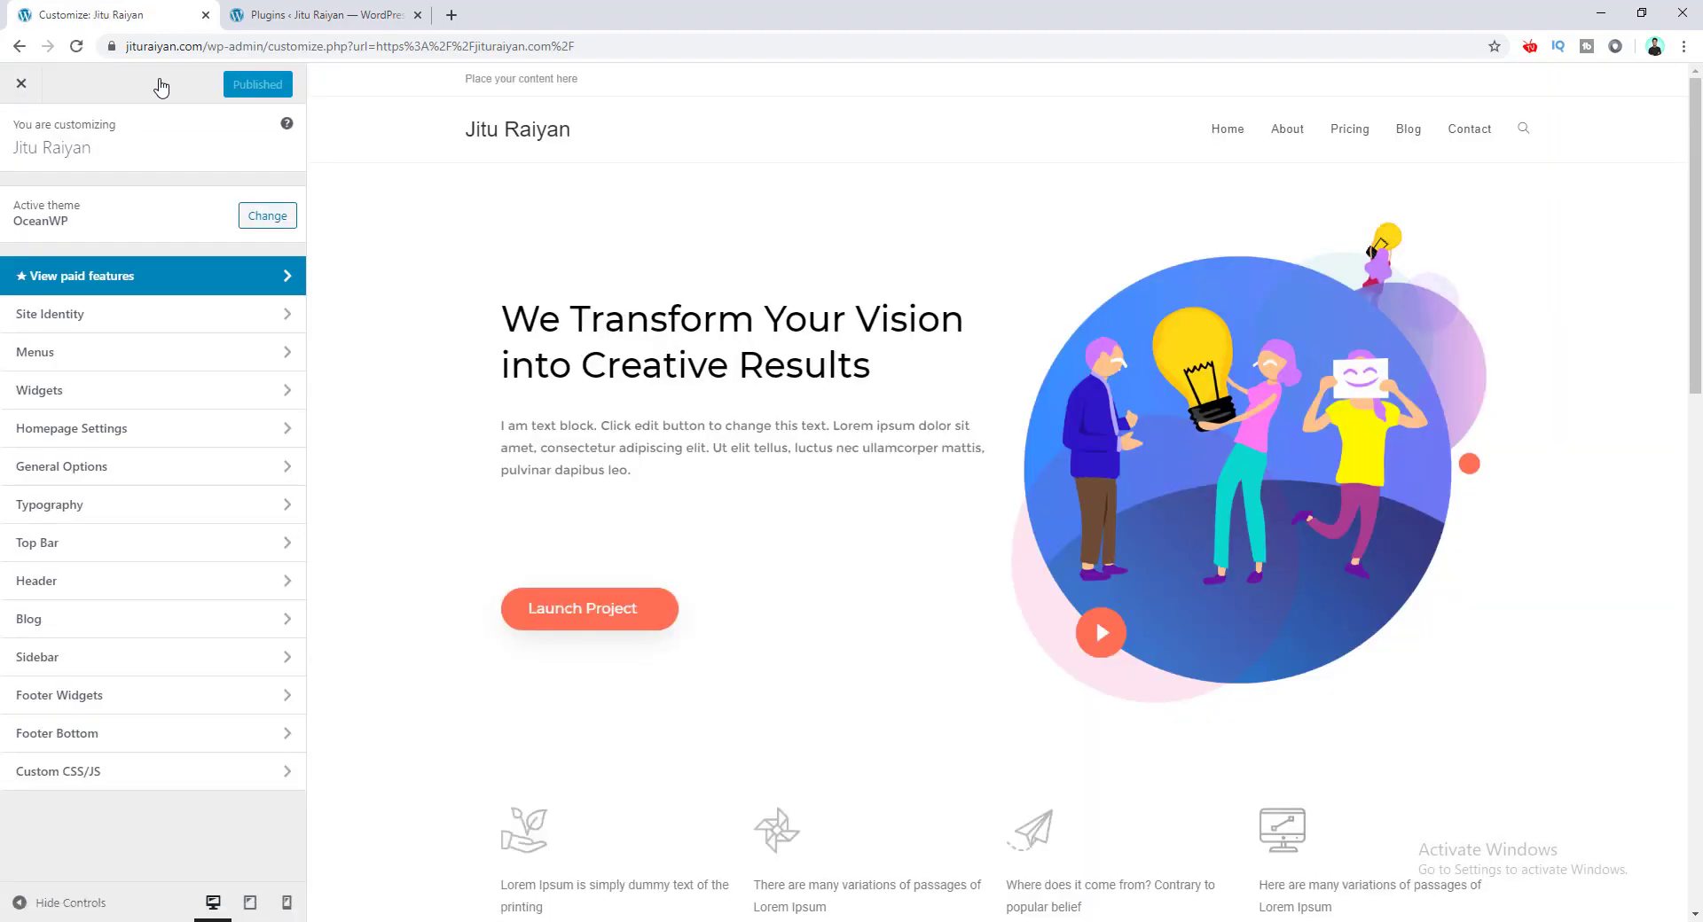
{"action": "scroll", "coordinate": [391, 364], "scroll_direction": "down", "scroll_amount": 10}
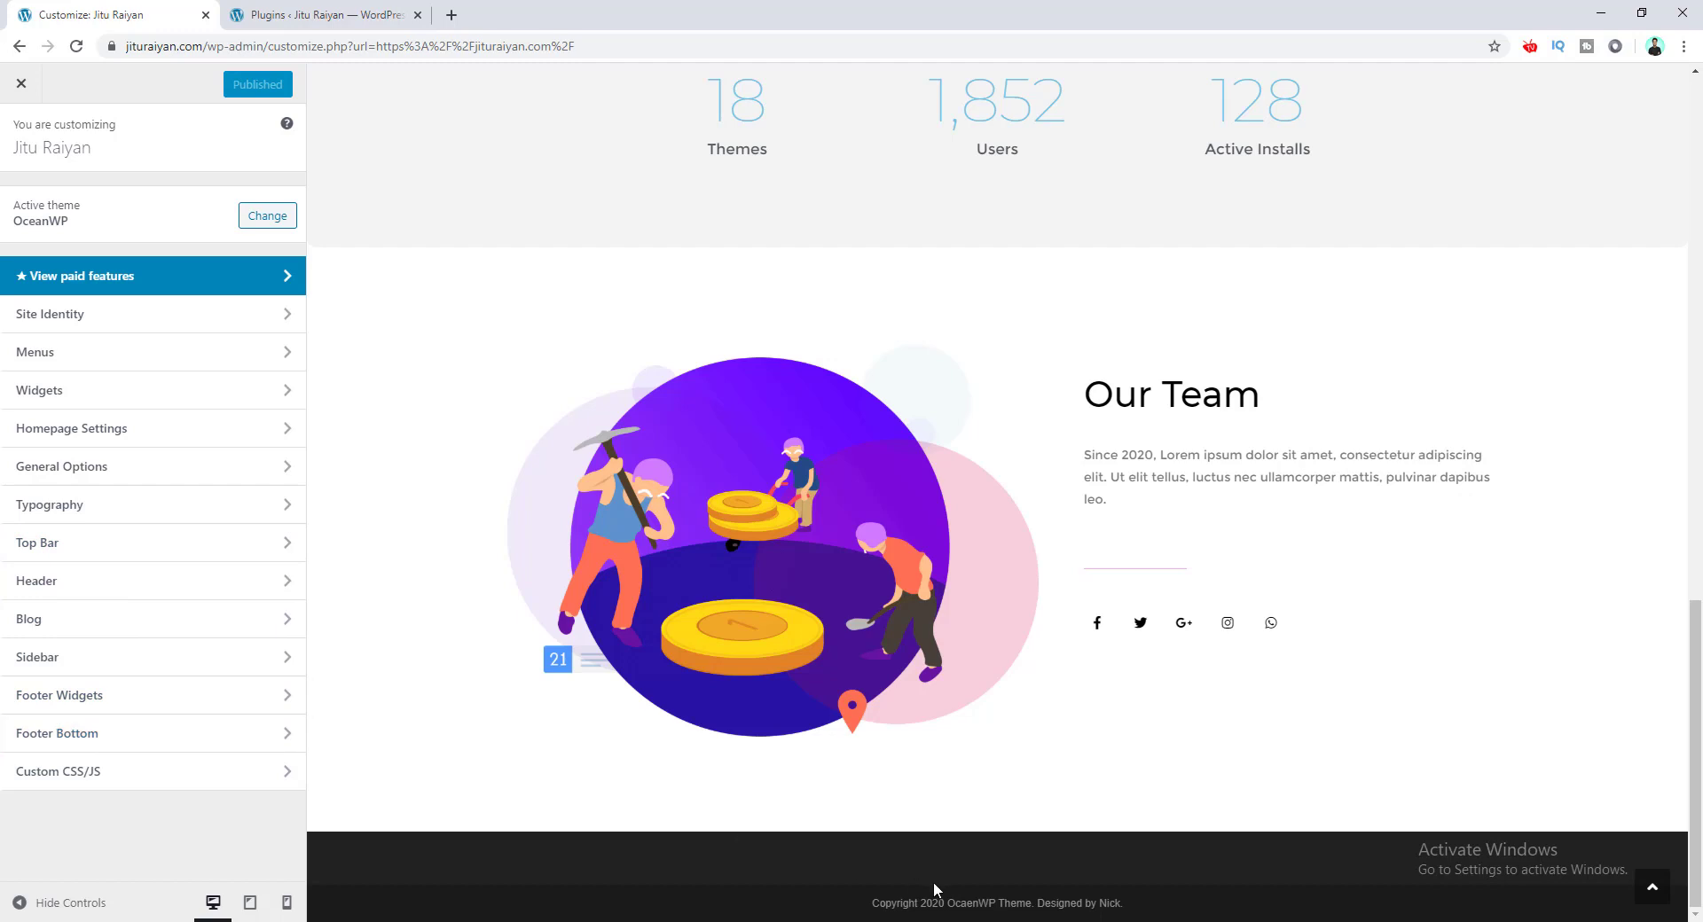
{"action": "left_click", "coordinate": [145, 752]}
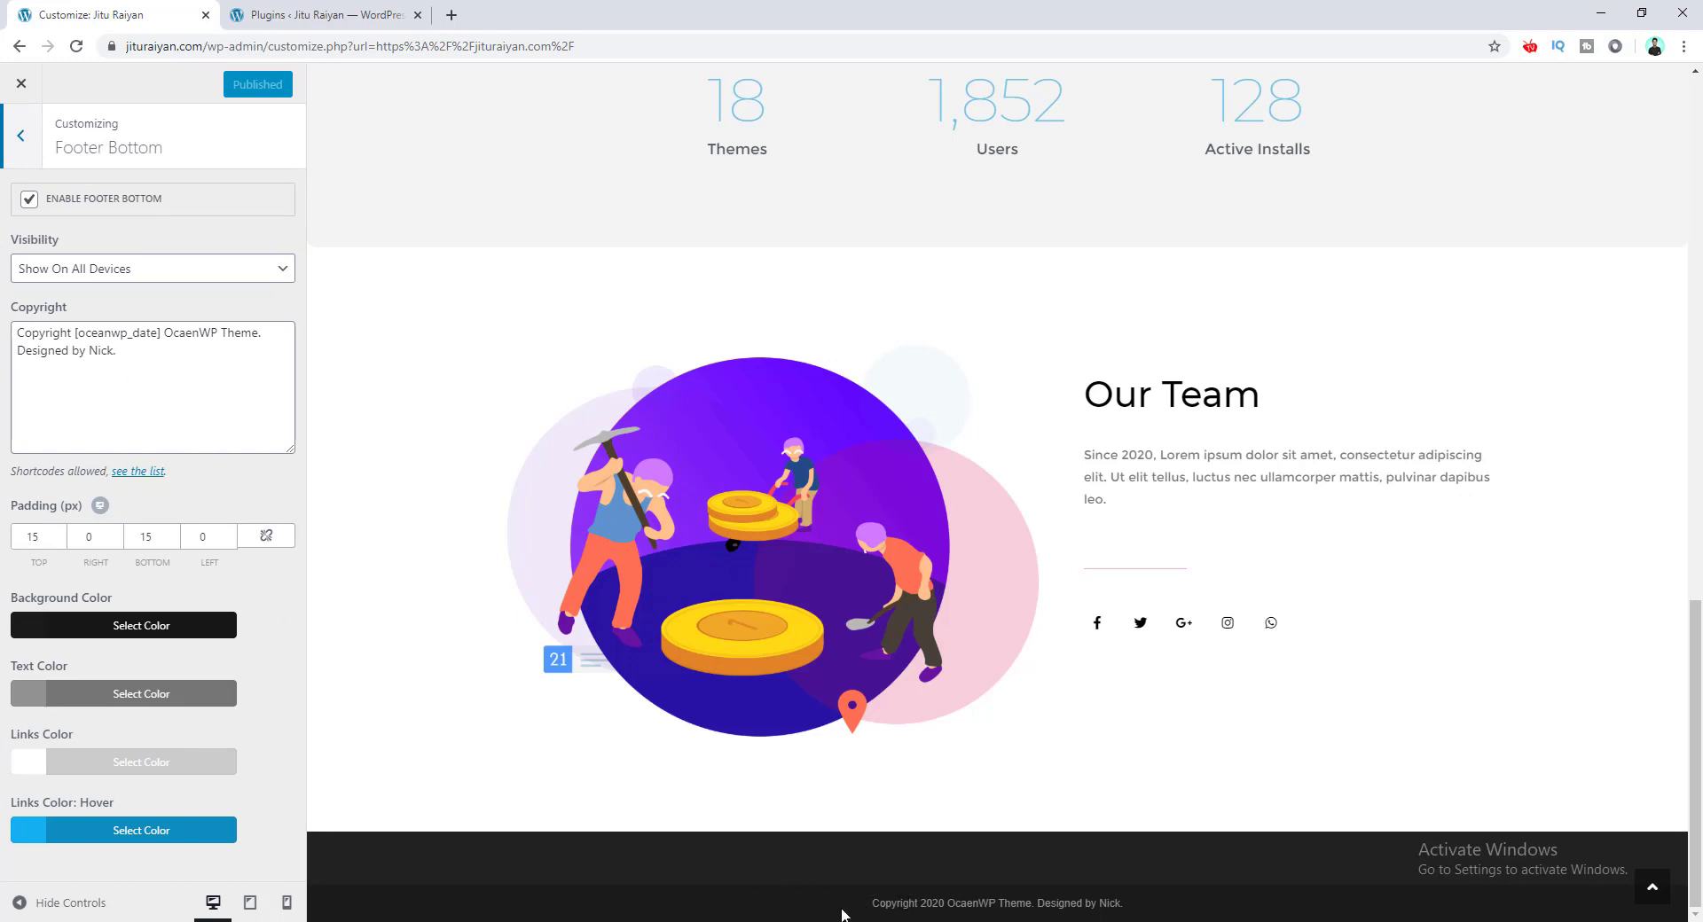
Find the year in the previewed footer and copy the matching [oceanwp_date] shortcode from the Copyright text
{"action": "double_click", "coordinate": [932, 904]}
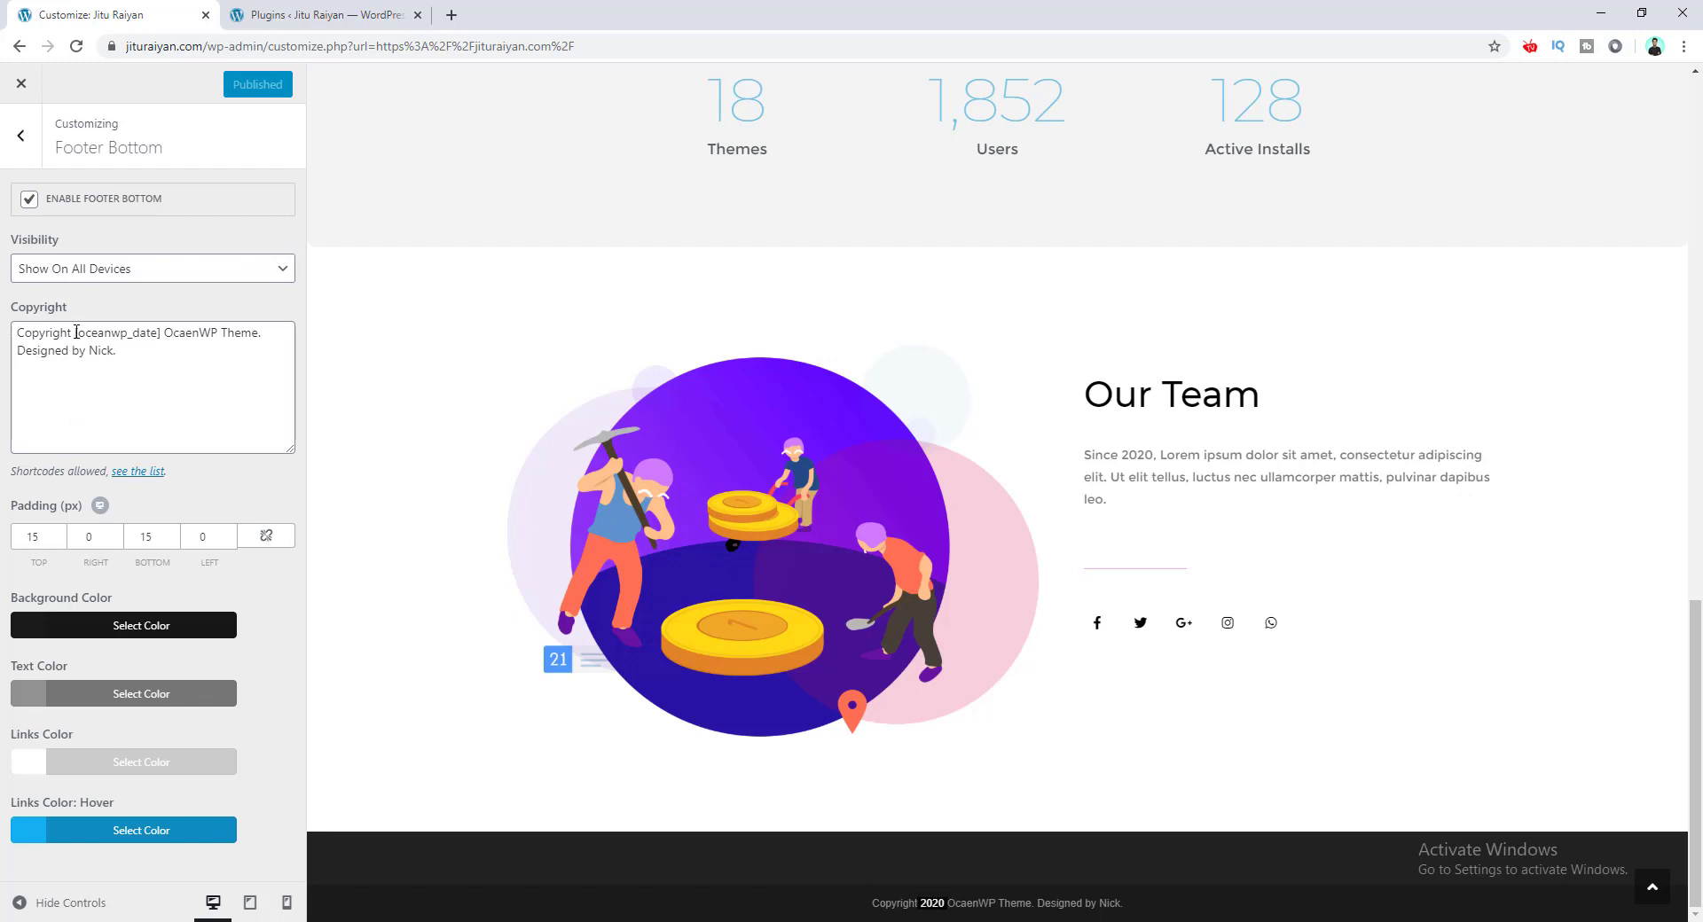
{"action": "left_click_drag", "start_coordinate": [75, 331], "coordinate": [161, 342]}
{"action": "key", "text": "ctrl+c"}
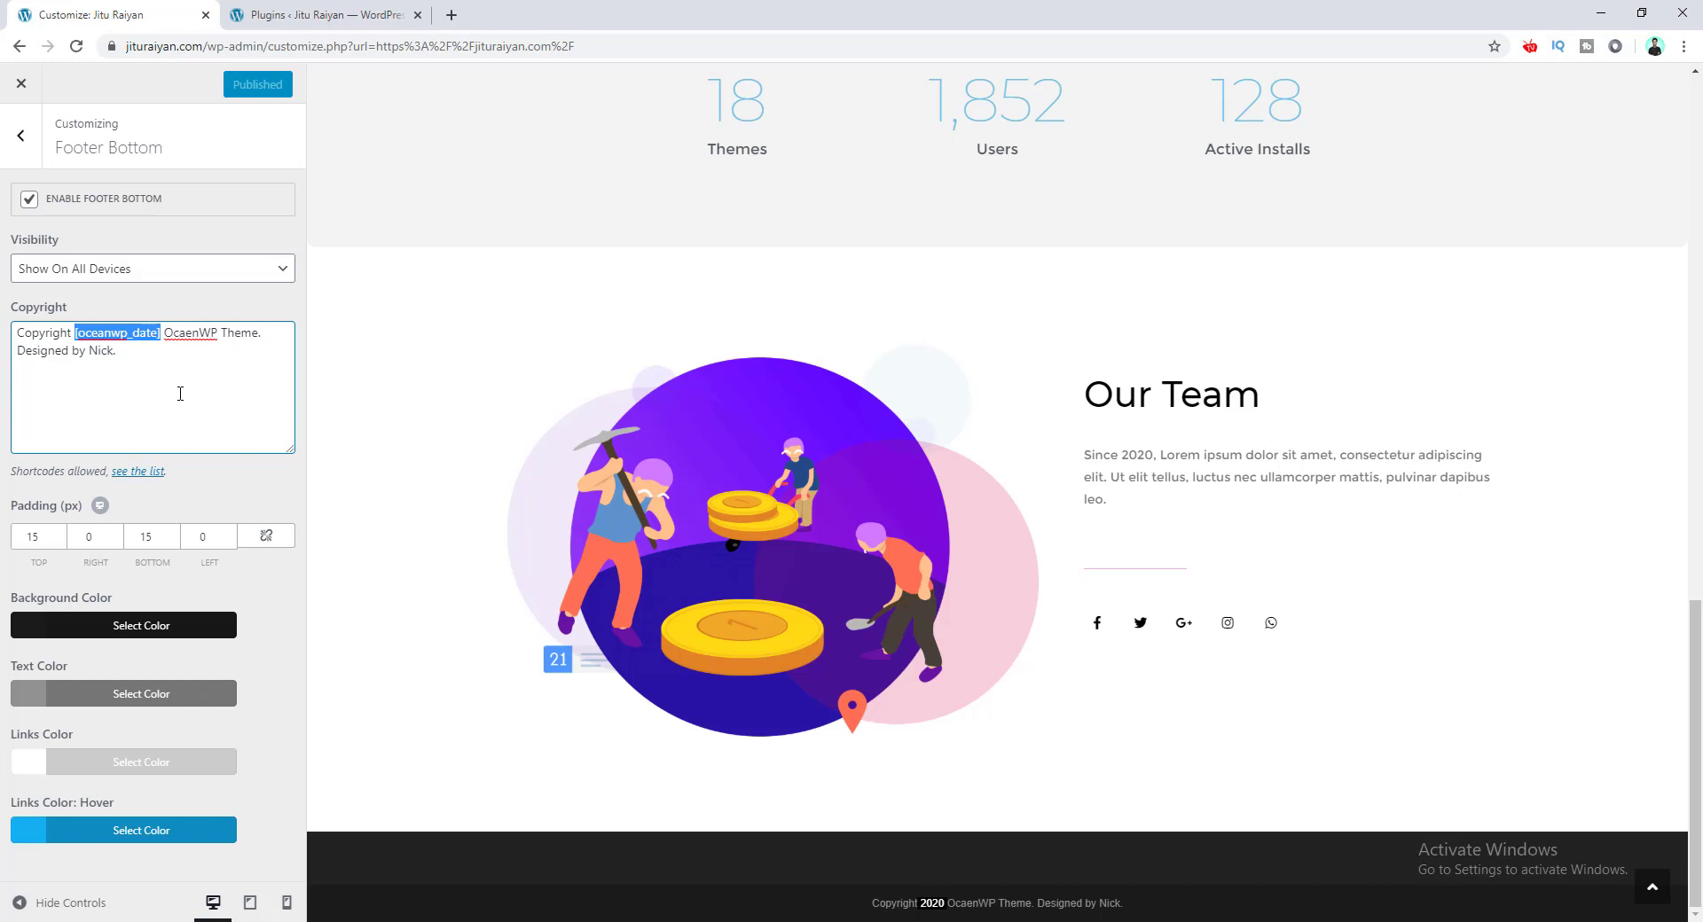
{"action": "left_click", "coordinate": [180, 393]}
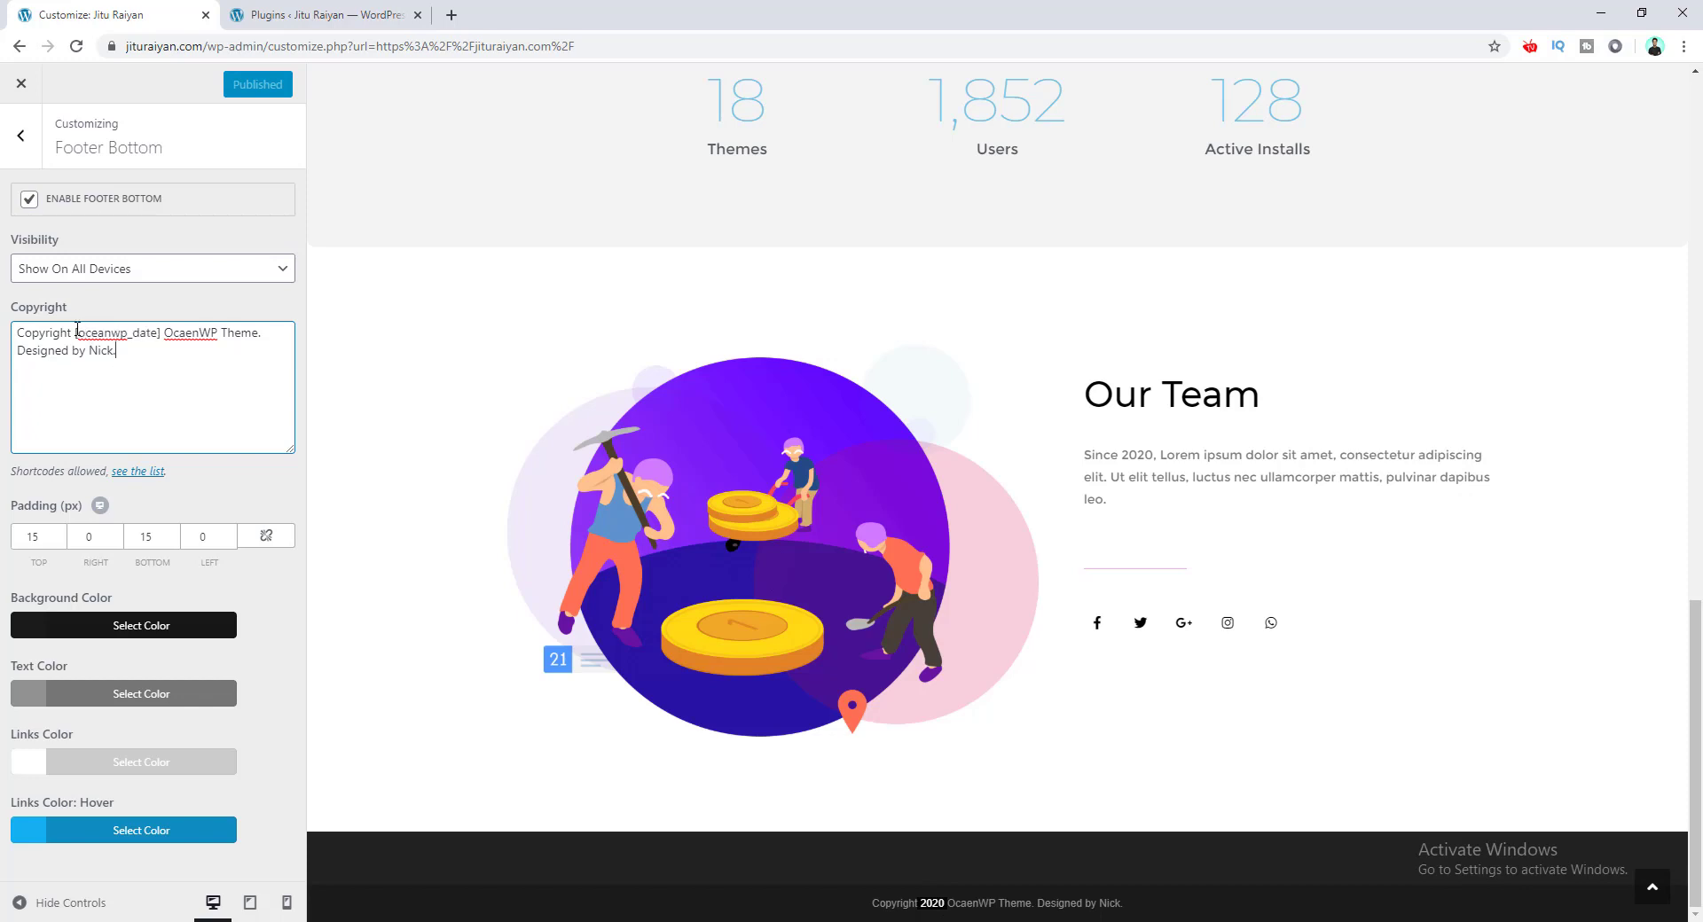
Replace the copyright text after [oceanwp_date] with the site owner's name and ". All right reserved.", and publish the change
{"action": "left_click_drag", "start_coordinate": [76, 332], "coordinate": [158, 334]}
{"action": "left_click", "coordinate": [167, 353]}
{"action": "left_click", "coordinate": [166, 332]}
{"action": "left_click_drag", "start_coordinate": [166, 333], "coordinate": [176, 350]}
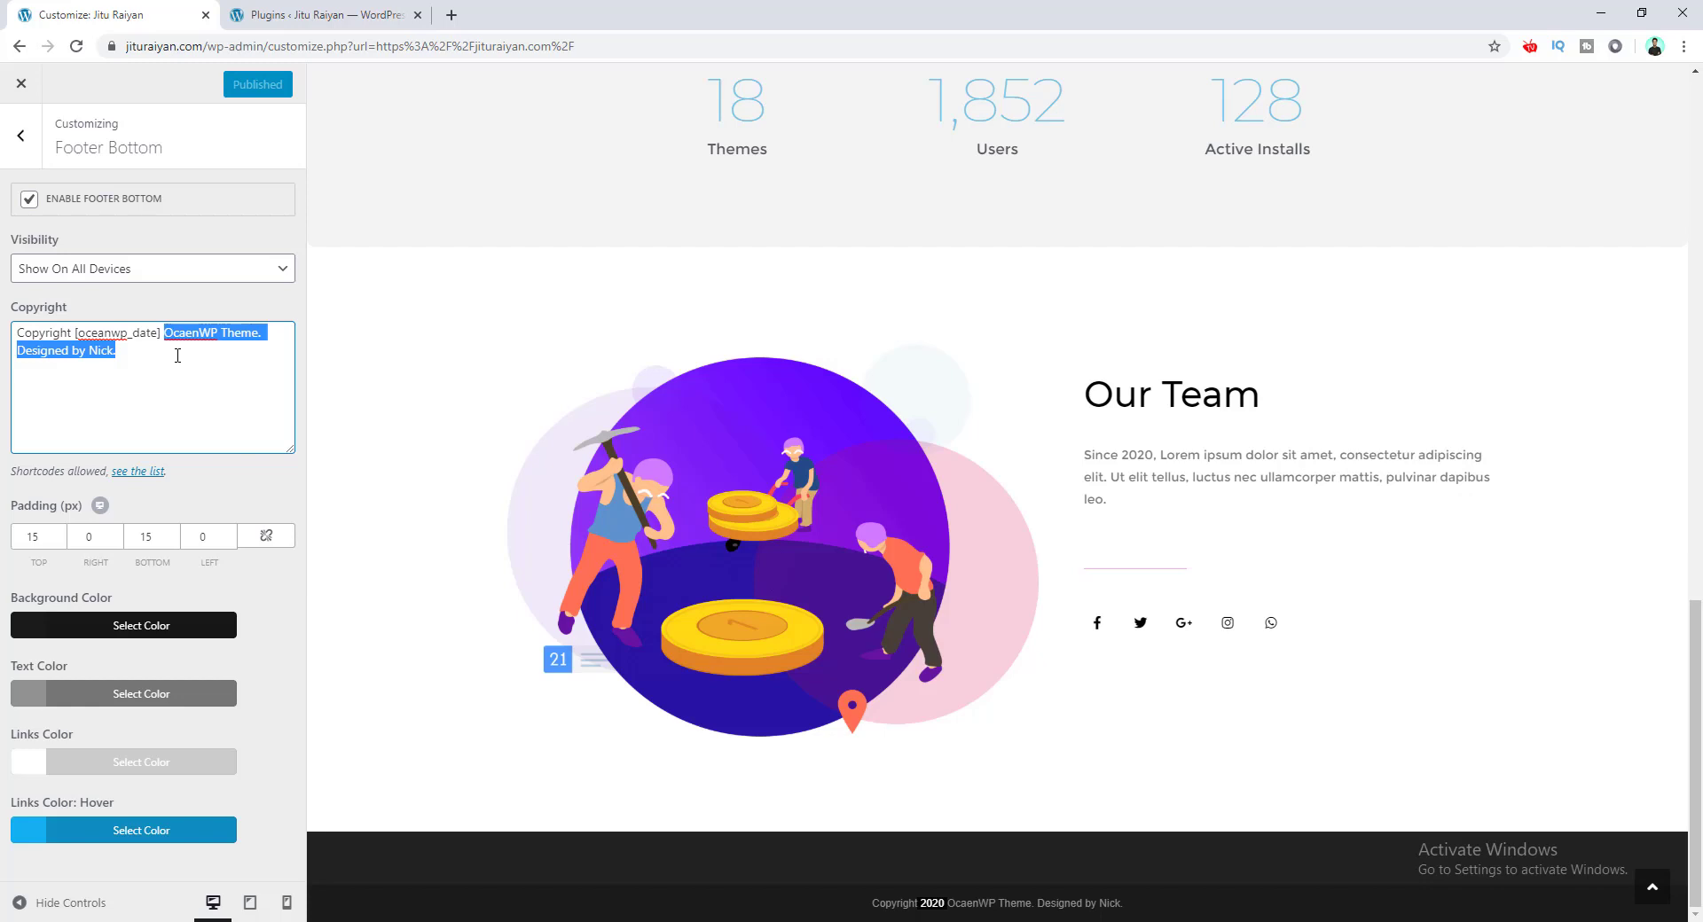
{"action": "type", "text": "Jitu Raiyan"}
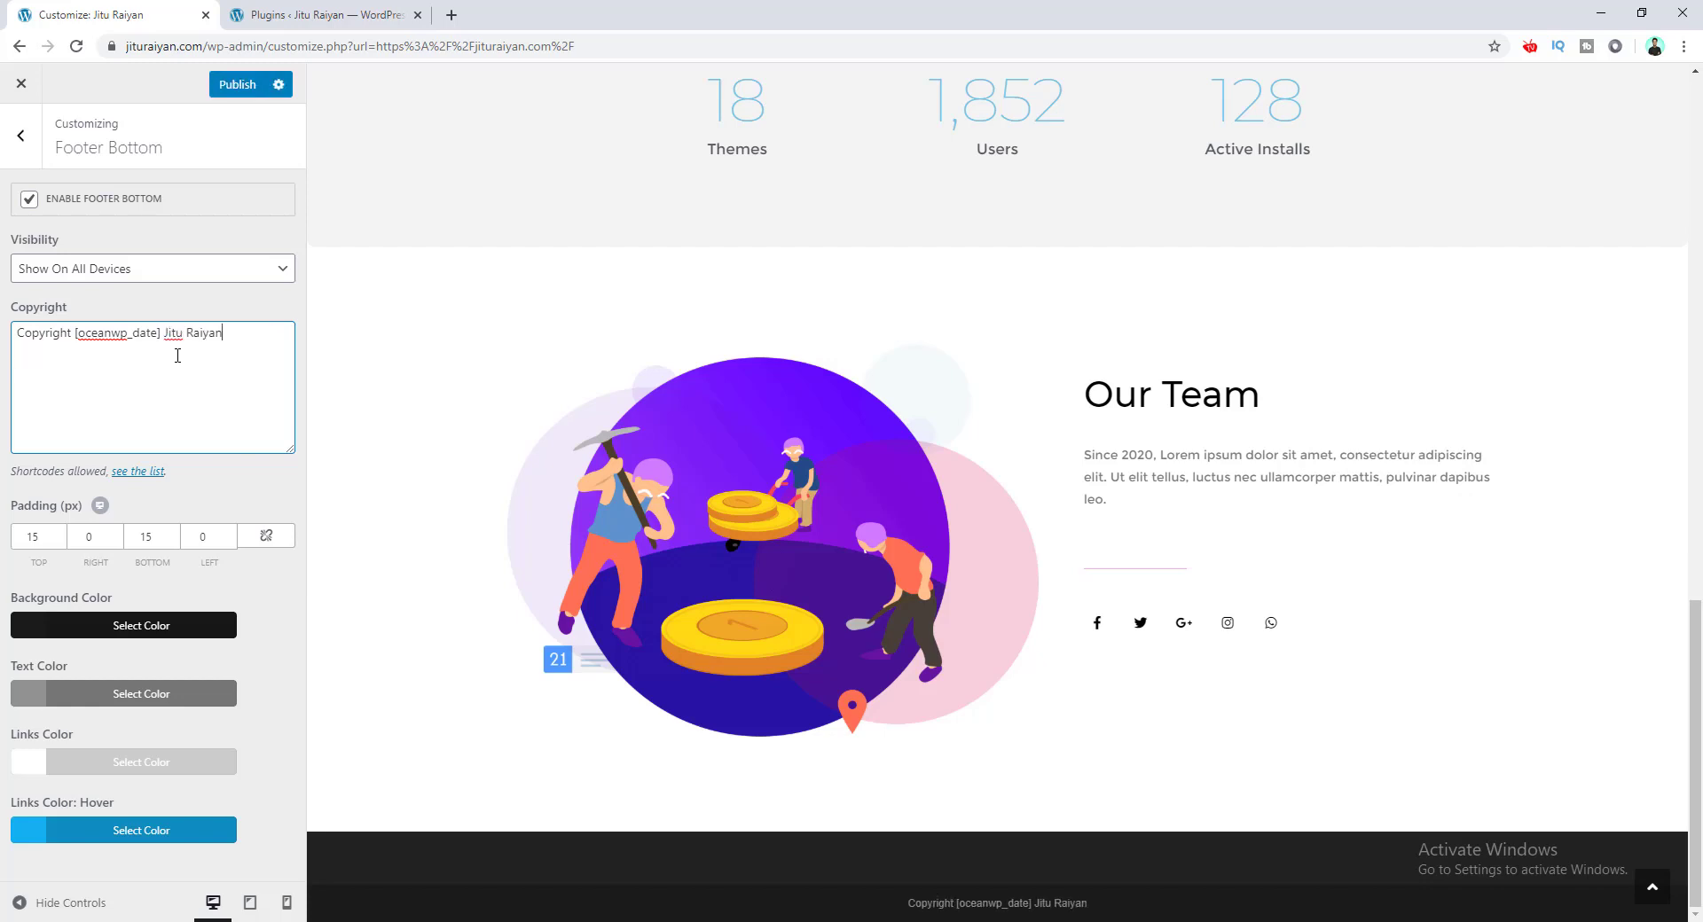
{"action": "type", "text": ". All right reserved."}
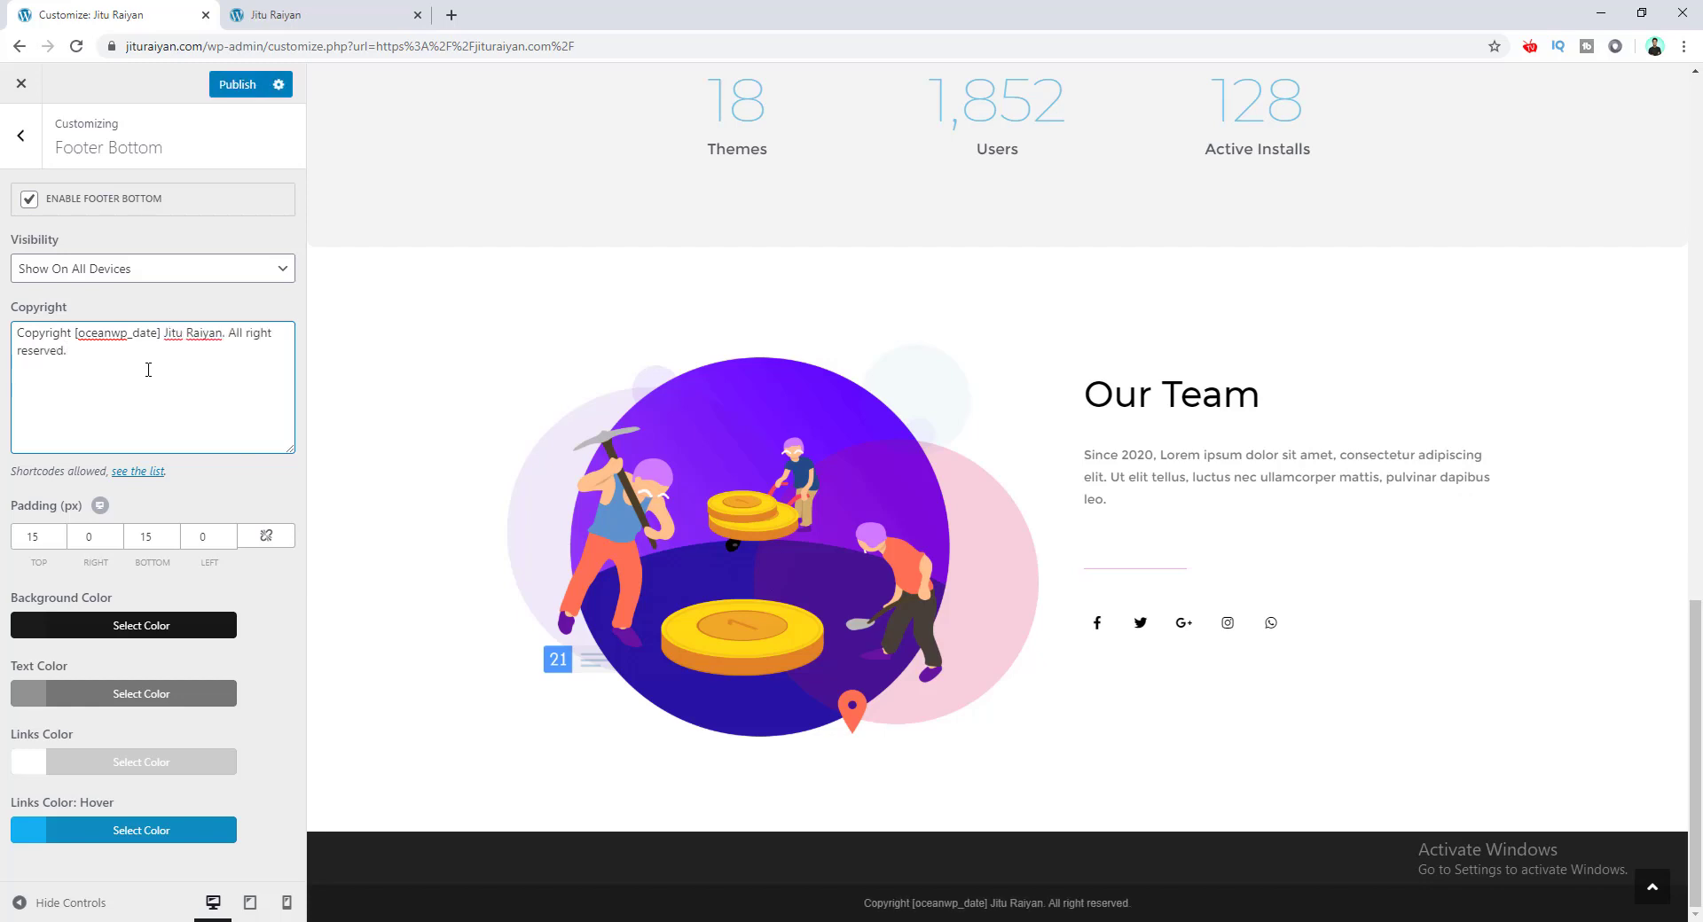
{"action": "left_click", "coordinate": [233, 86]}
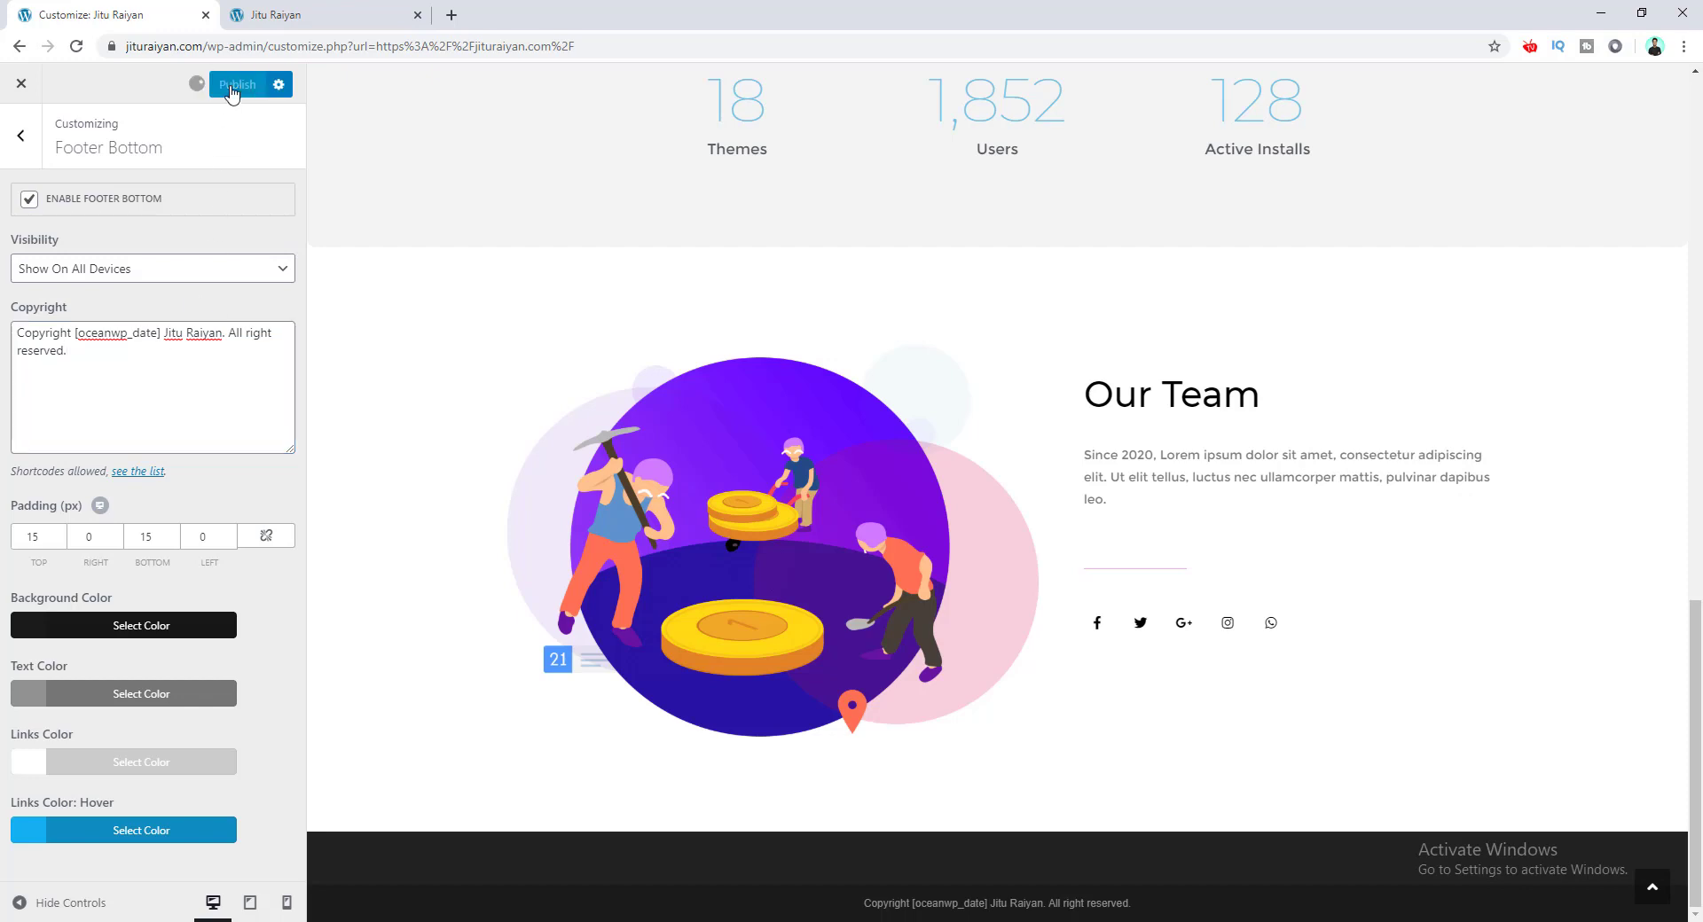
Reload the live site and check the year and the new copyright text in its footer
{"action": "left_click", "coordinate": [312, 7]}
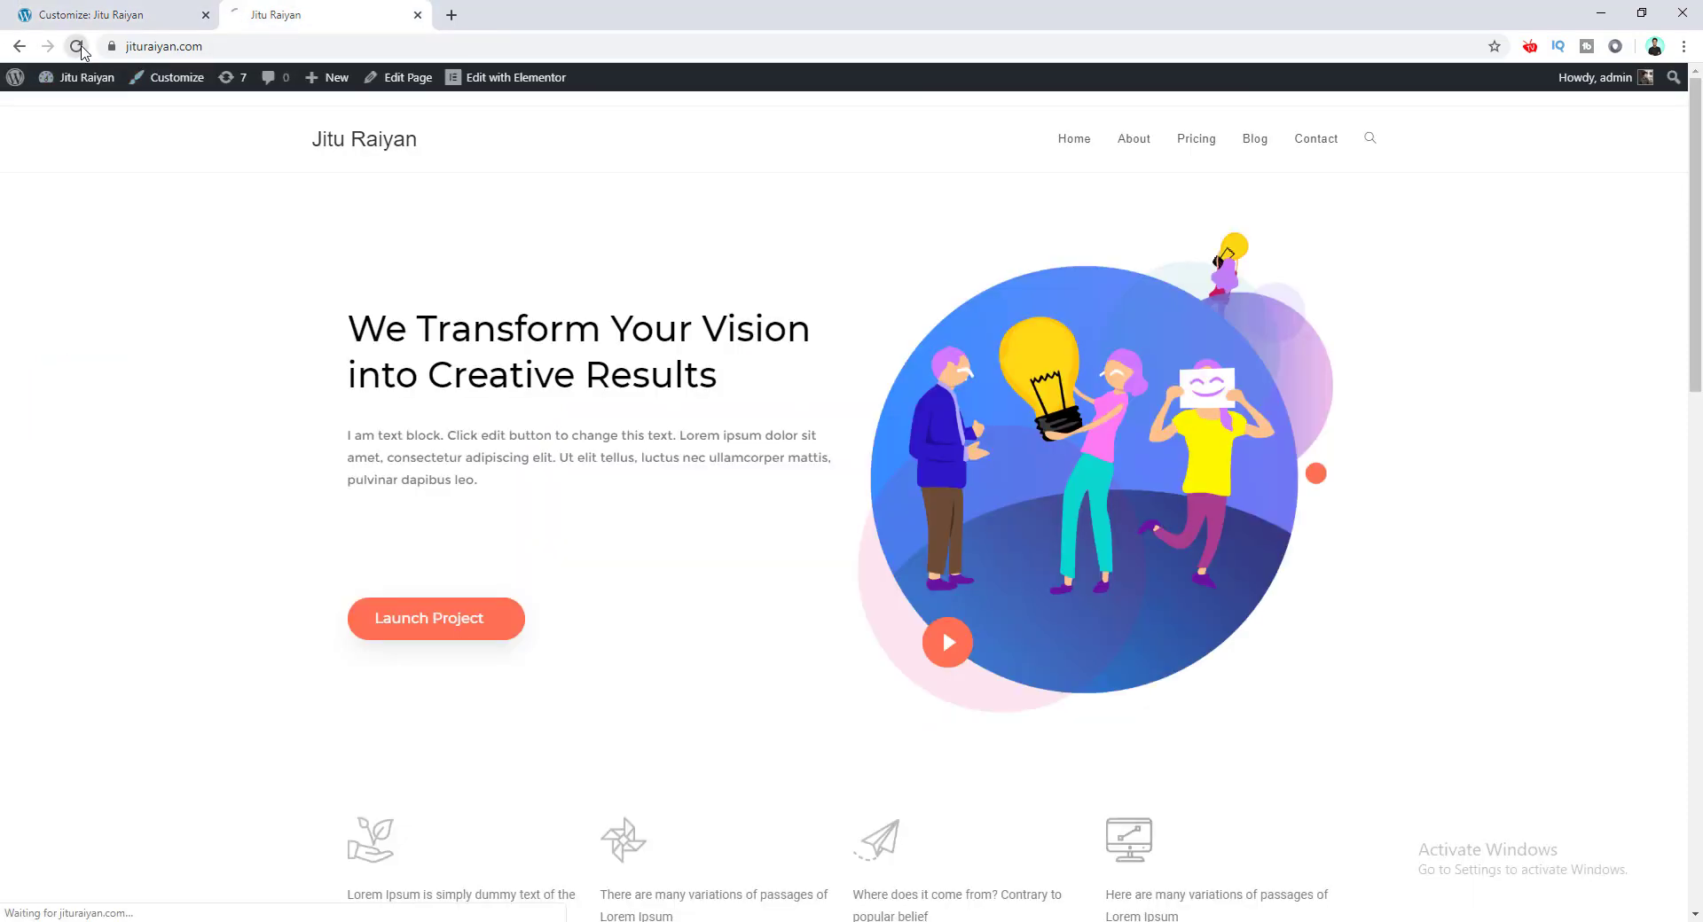
{"action": "scroll", "coordinate": [205, 304], "scroll_direction": "down", "scroll_amount": 20}
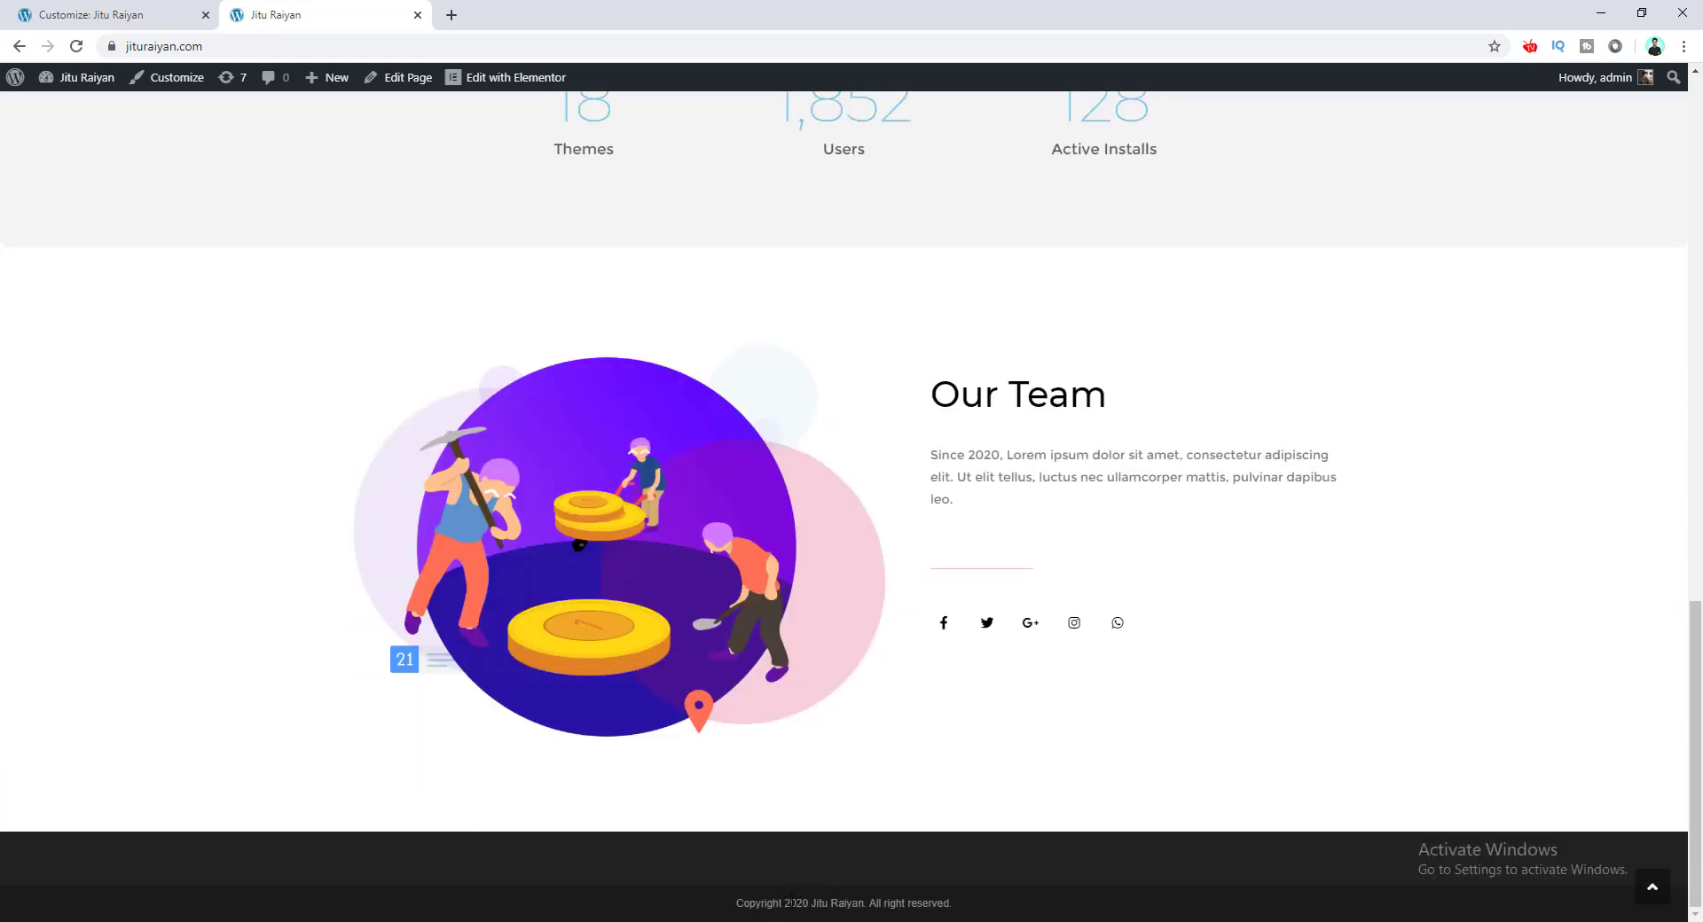
{"action": "left_click_drag", "start_coordinate": [785, 903], "coordinate": [804, 903]}
{"action": "left_click", "coordinate": [748, 817]}
{"action": "left_click_drag", "start_coordinate": [749, 903], "coordinate": [846, 903]}
{"action": "scroll", "coordinate": [996, 506], "scroll_direction": "up", "scroll_amount": 20}
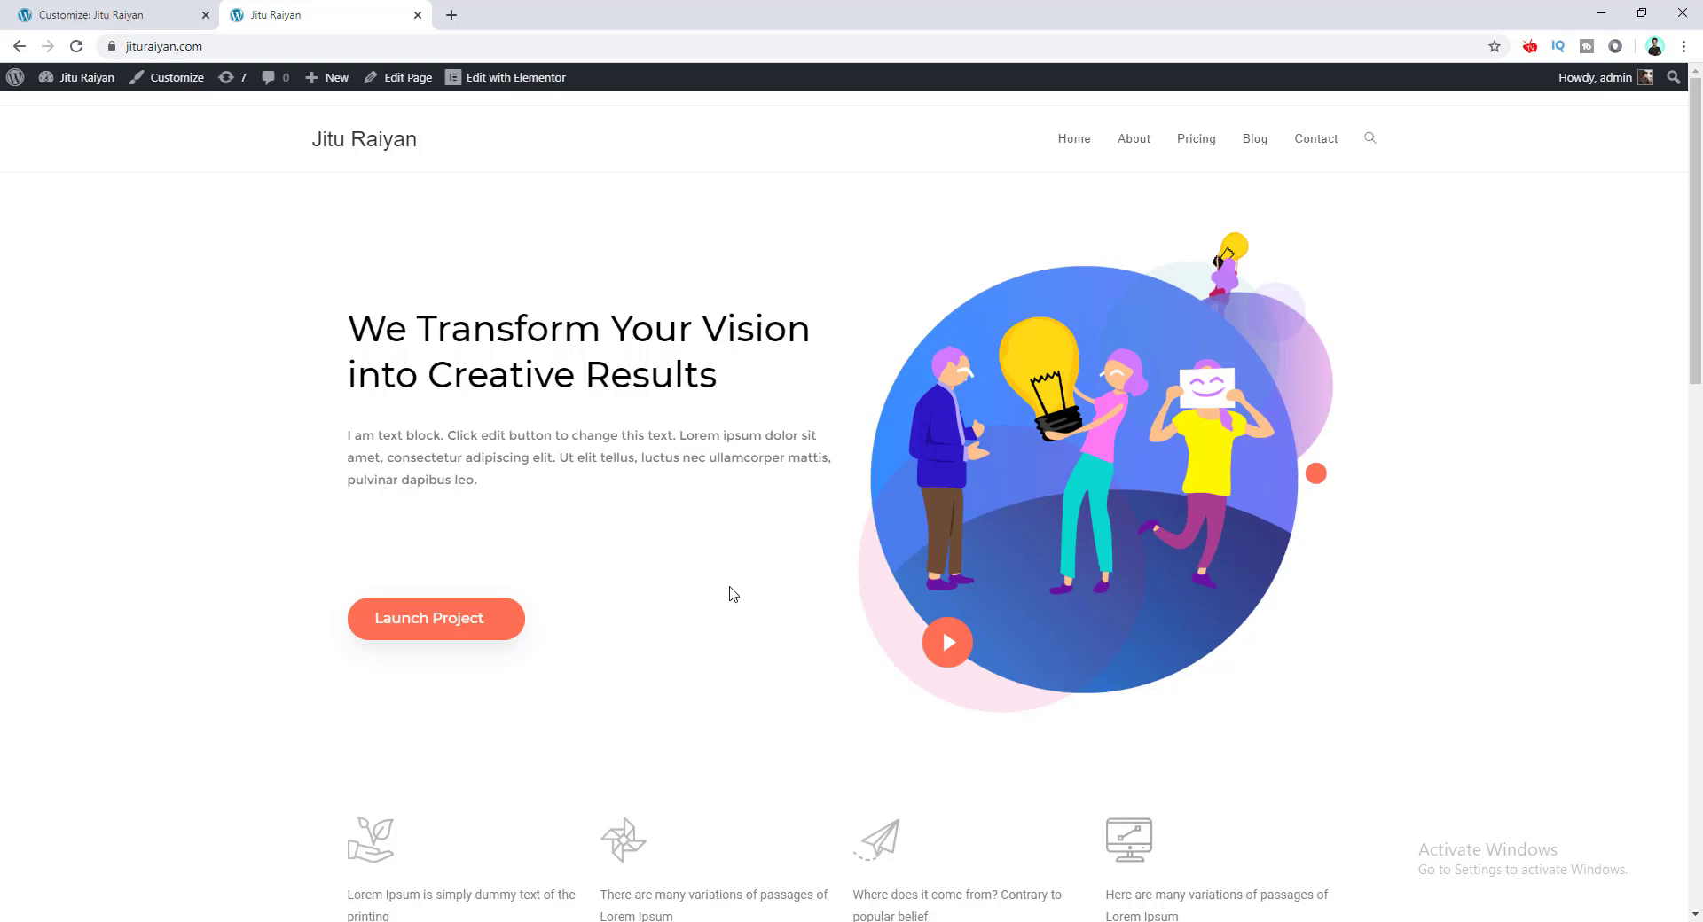
{"action": "scroll", "coordinate": [730, 593], "scroll_direction": "down", "scroll_amount": 5}
{"action": "scroll", "coordinate": [715, 596], "scroll_direction": "up", "scroll_amount": 5}
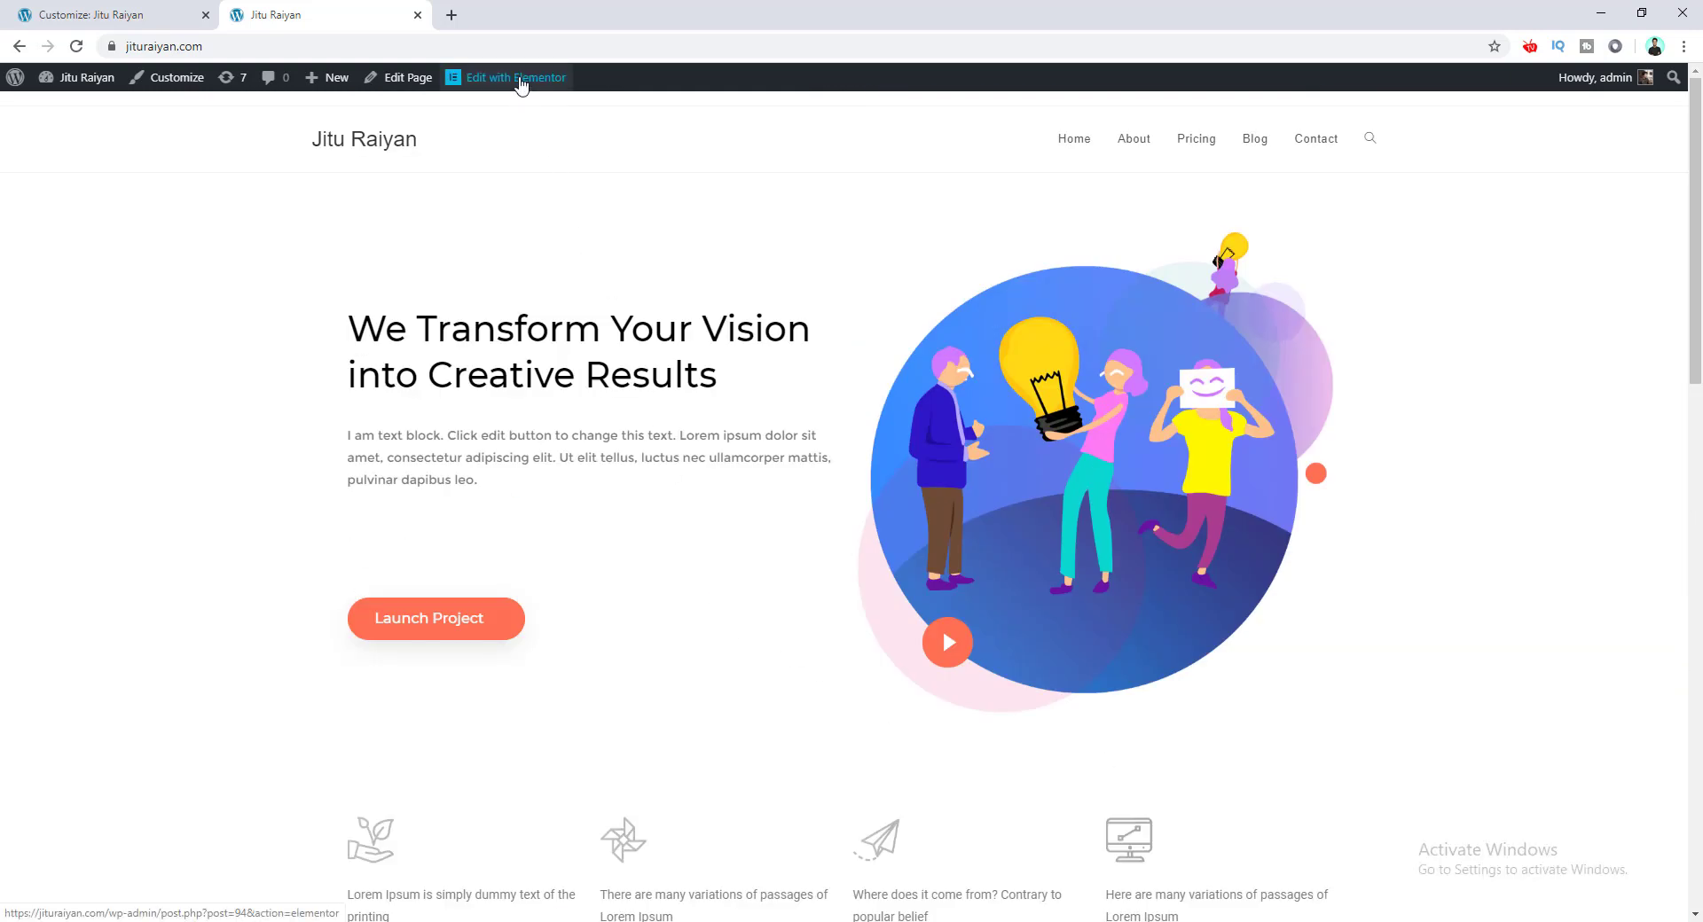
Open the home page in Elementor and open the paragraph under "Our Team" for editing
{"action": "left_click", "coordinate": [520, 79]}
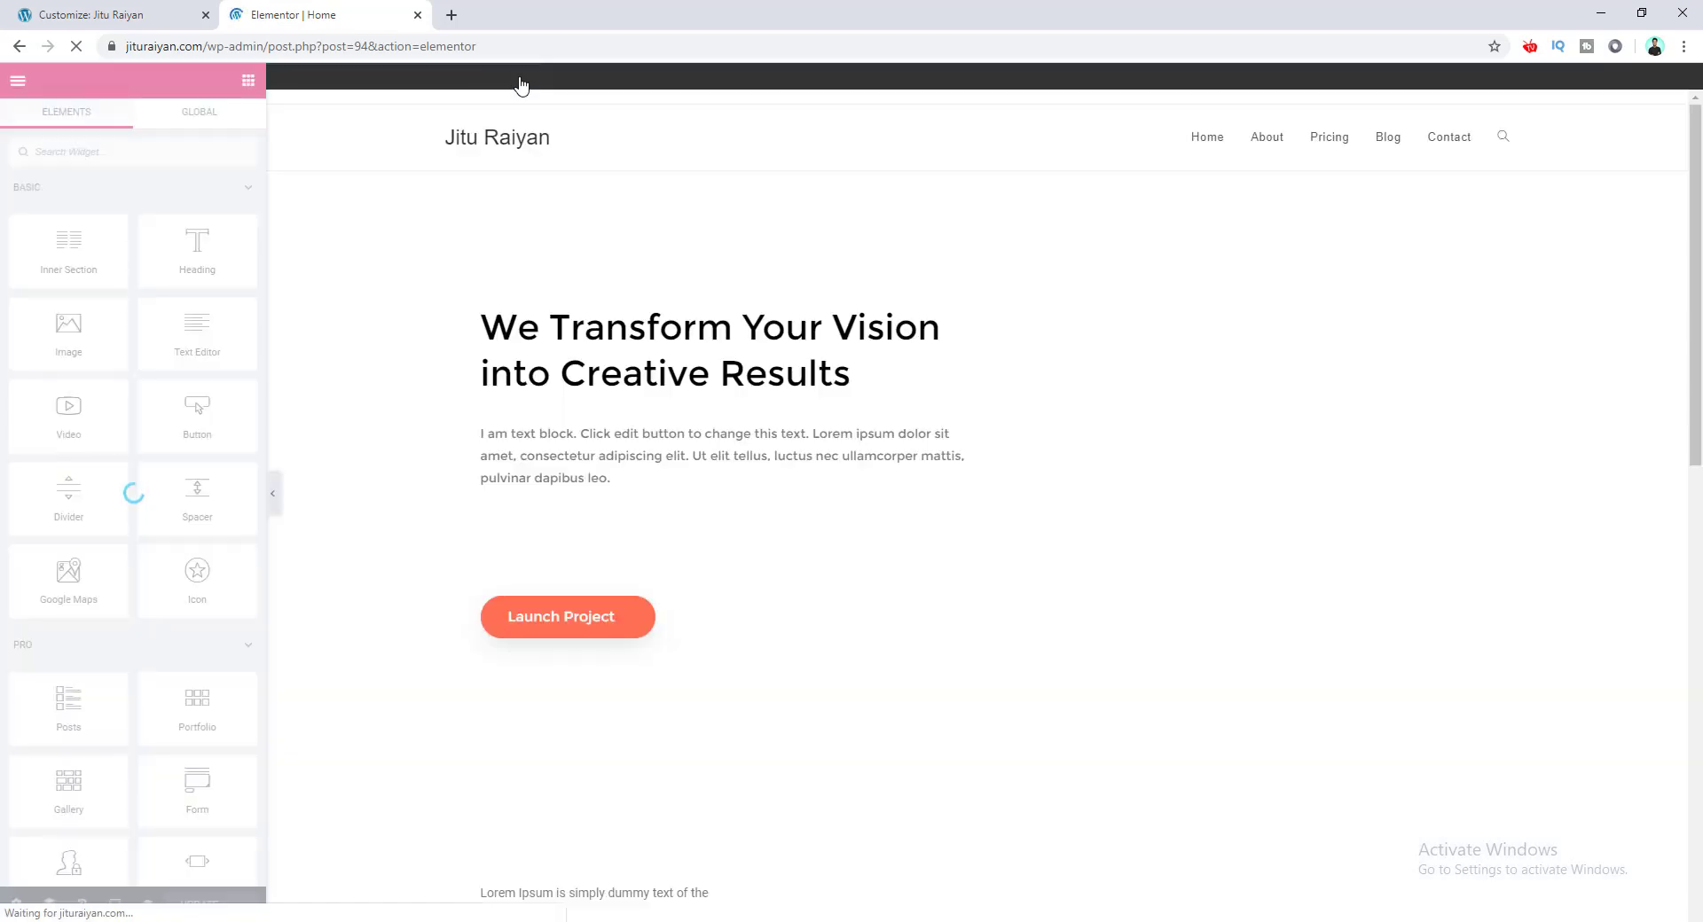
{"action": "scroll", "coordinate": [577, 304], "scroll_direction": "down", "scroll_amount": 15}
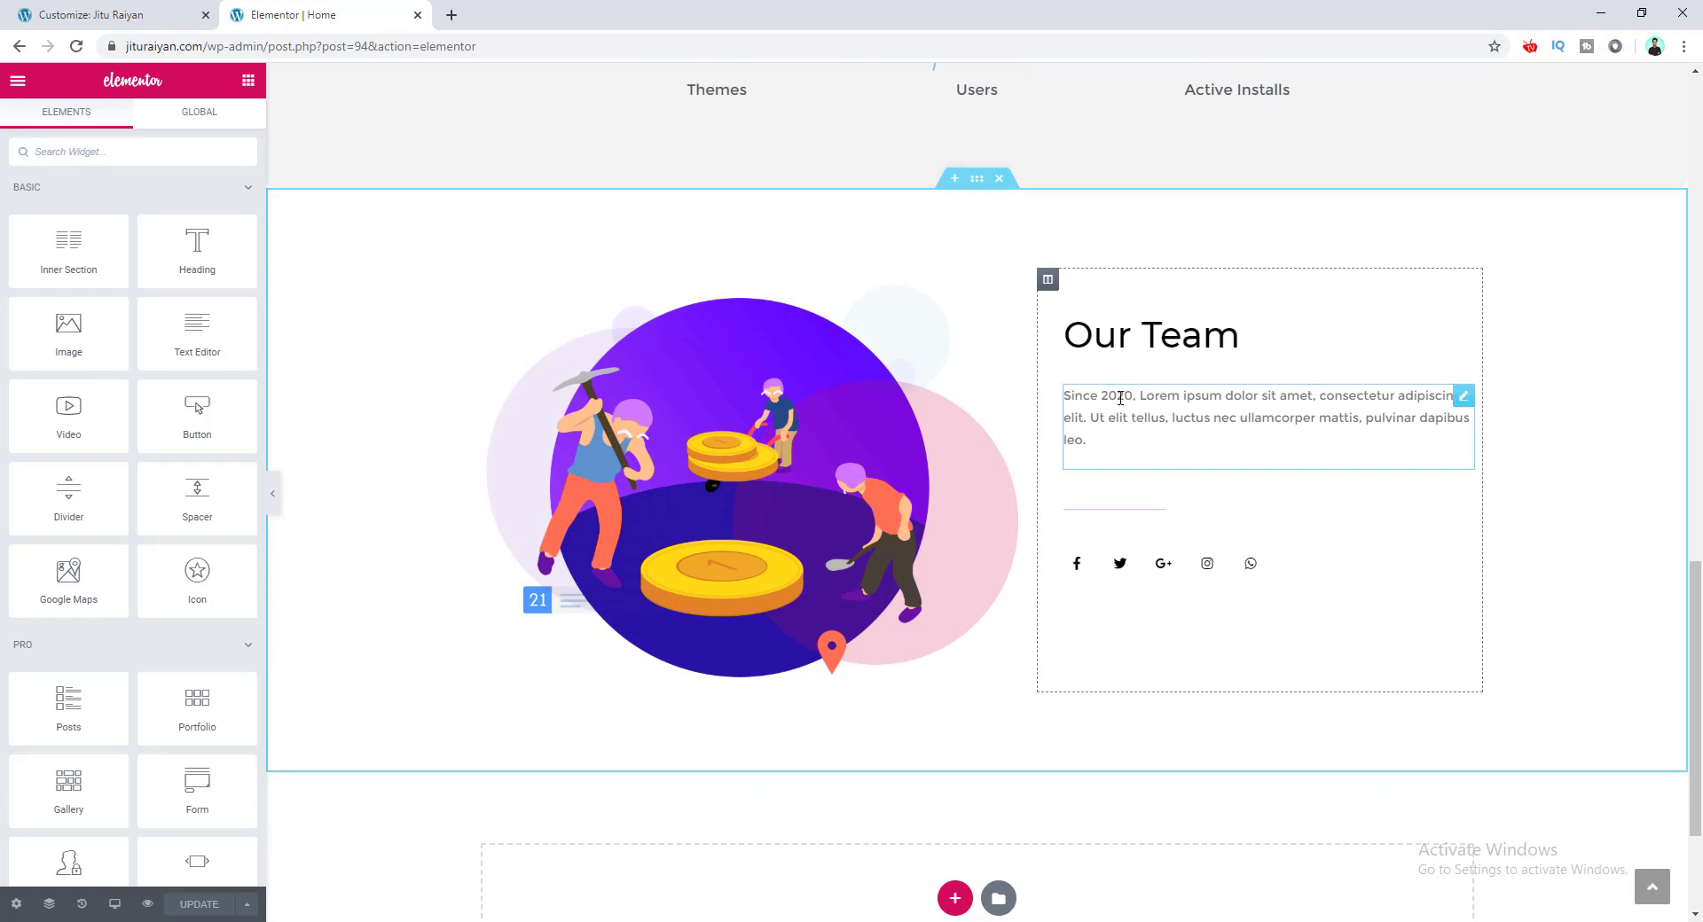
{"action": "left_click", "coordinate": [1118, 398]}
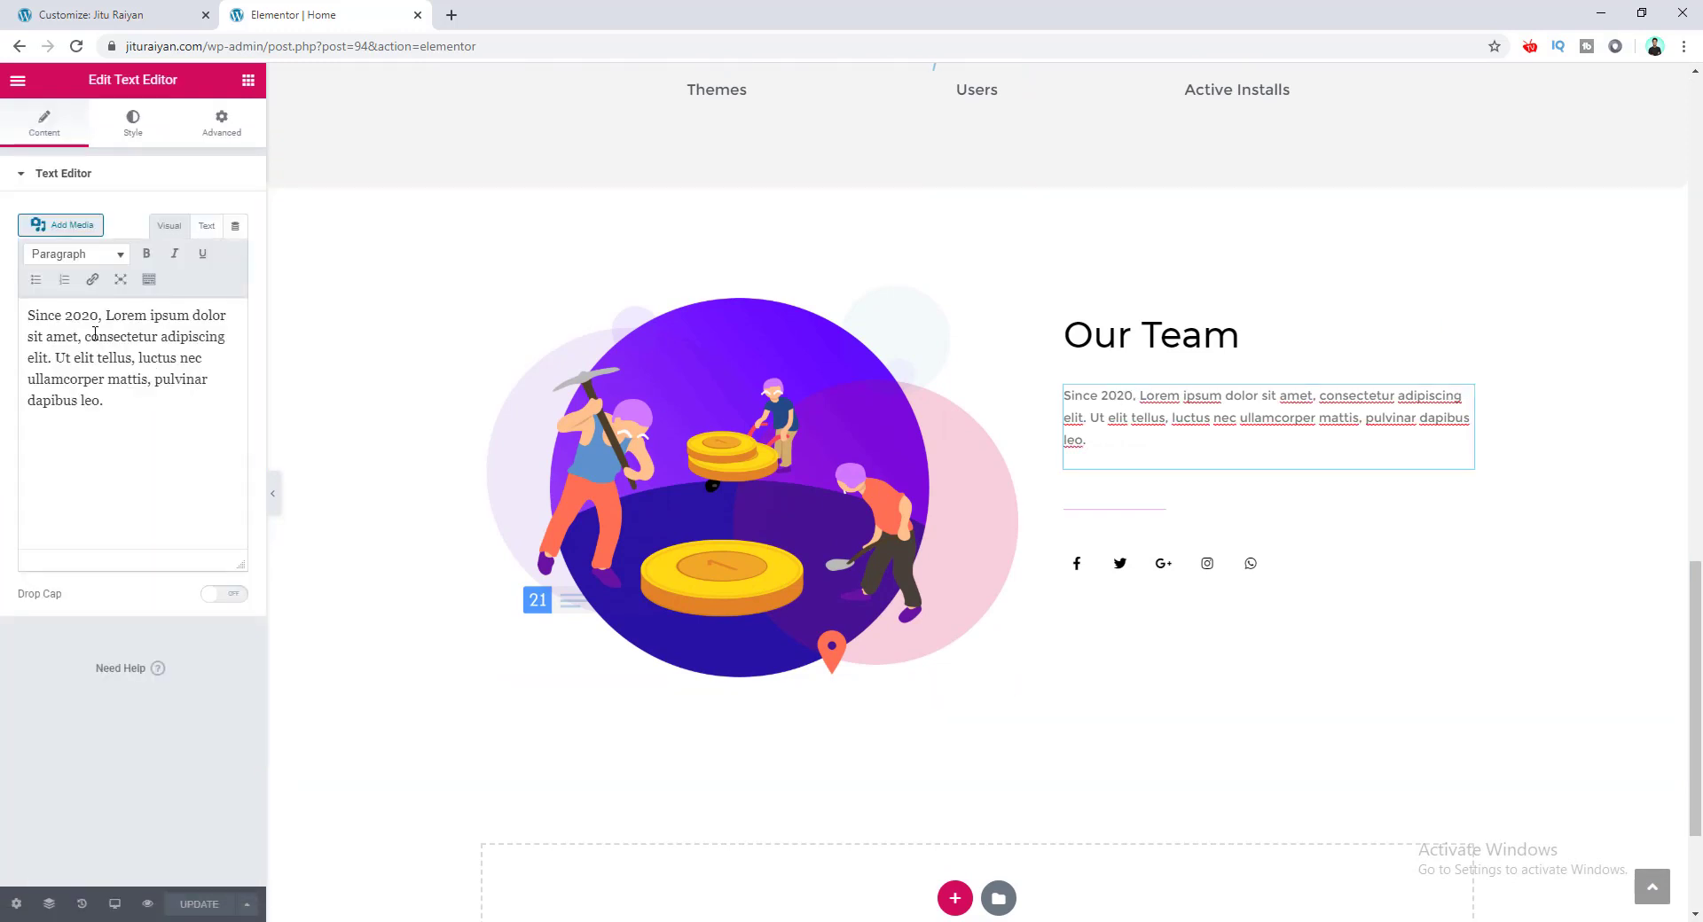
Replace 2020 in the "Our Team" paragraph with the [oceanwp_date] shortcode from the customizer's Copyright text
{"action": "left_click", "coordinate": [55, 14]}
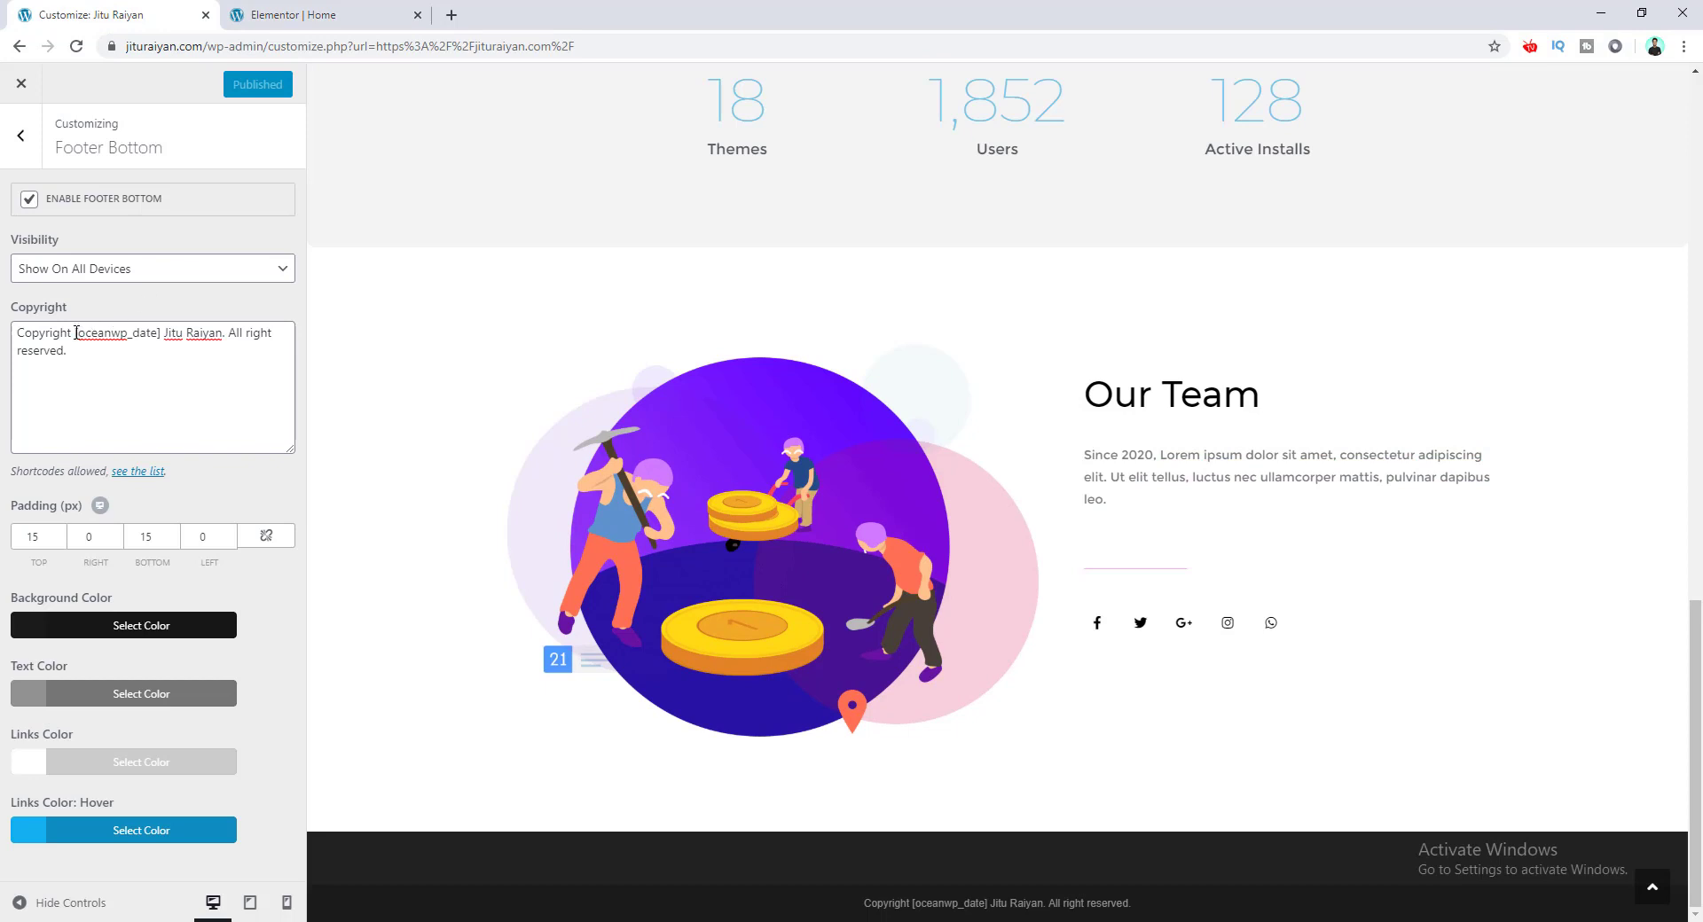
{"action": "left_click_drag", "start_coordinate": [77, 333], "coordinate": [223, 334]}
{"action": "left_click", "coordinate": [284, 14]}
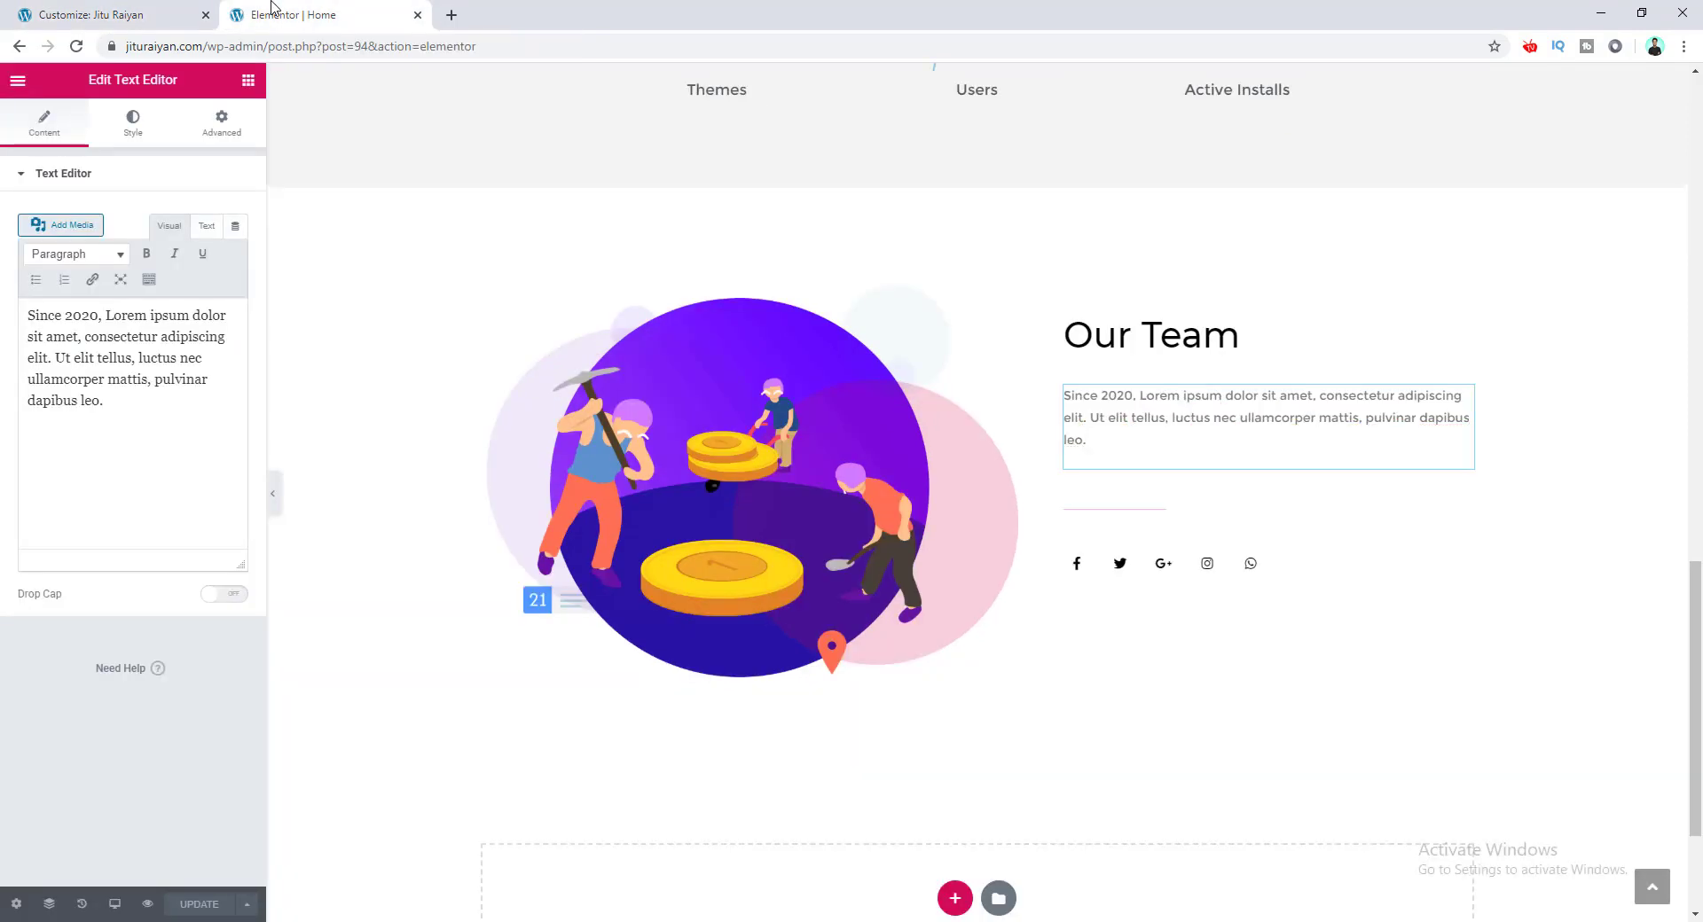
{"action": "double_click", "coordinate": [77, 315]}
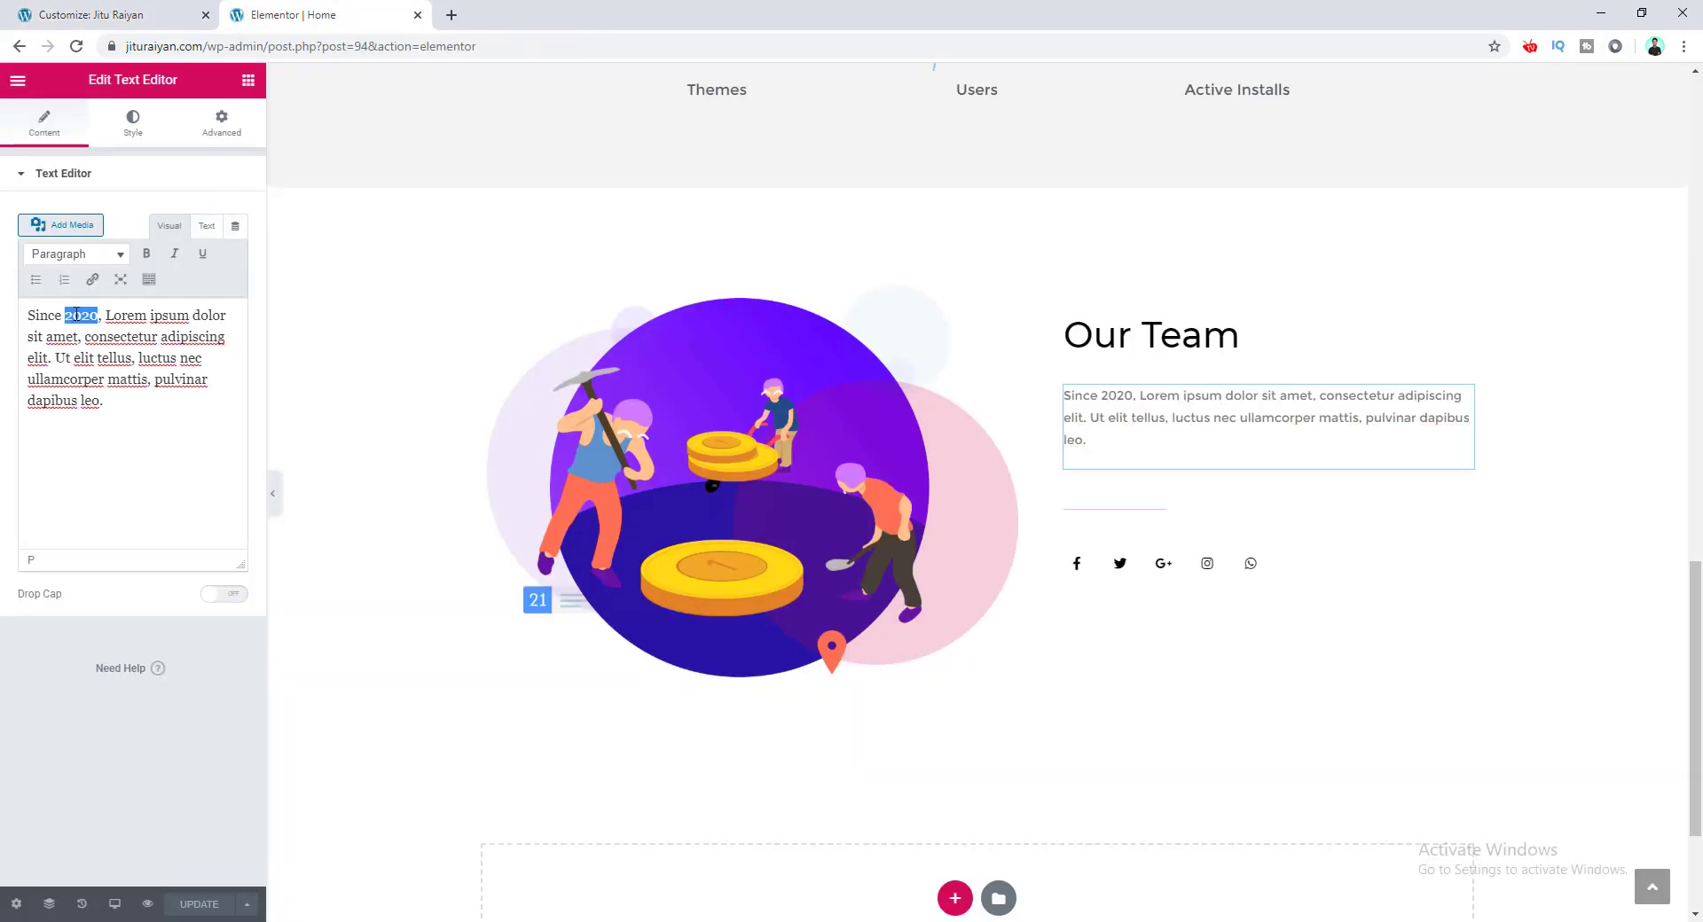
{"action": "key", "text": "ctrl+v"}
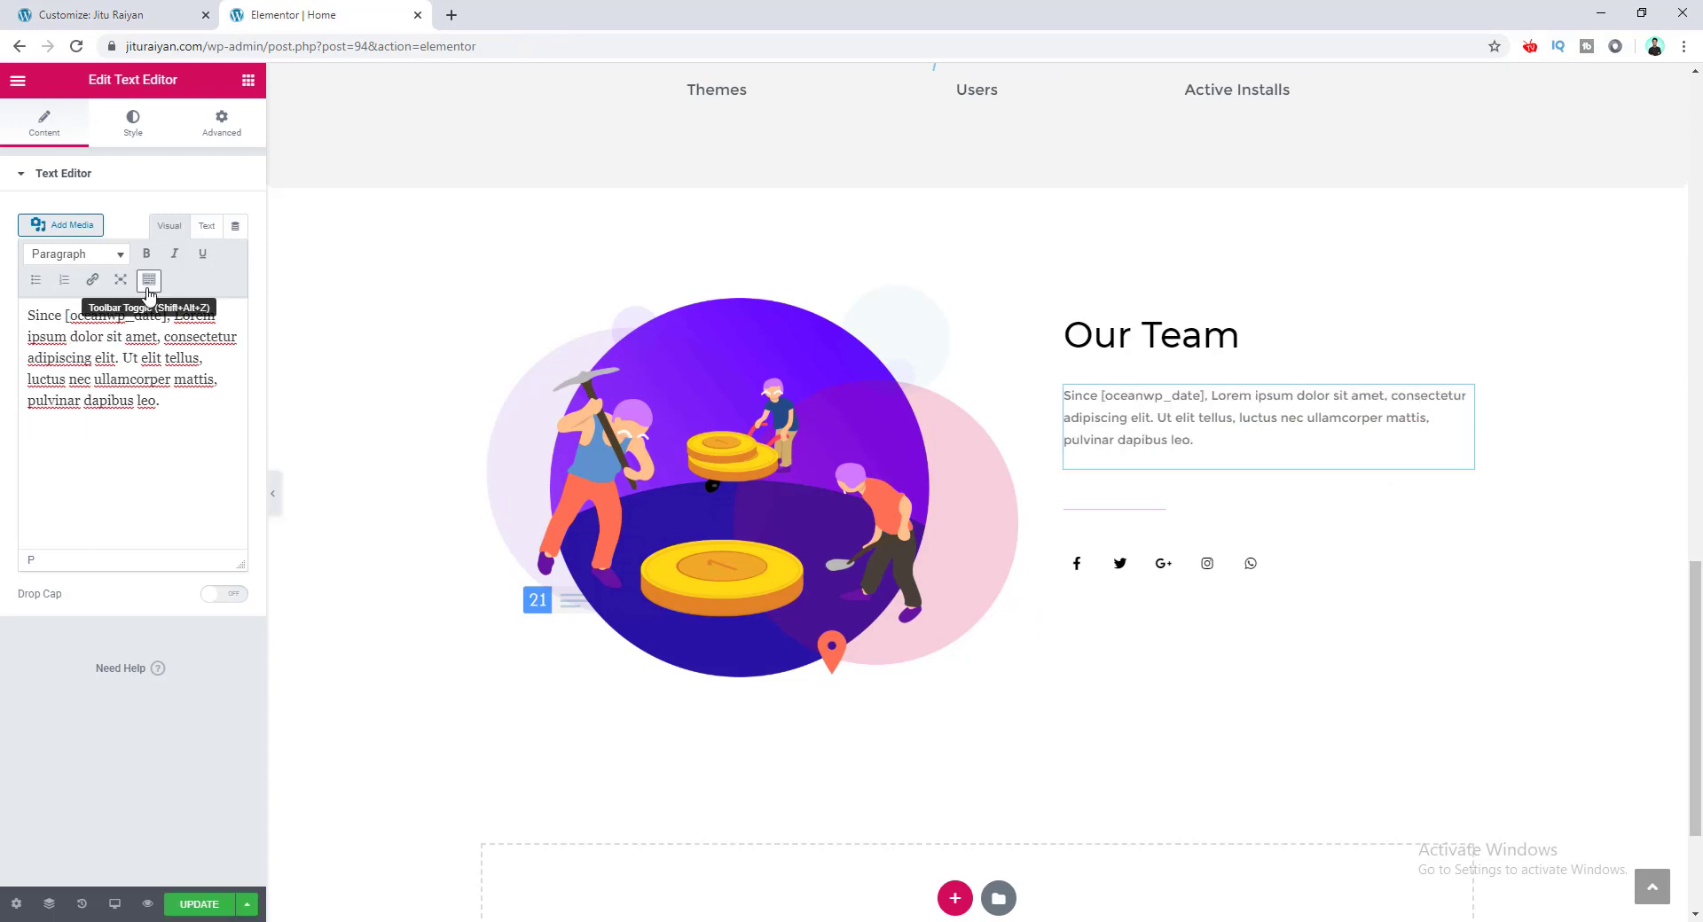
Update the home page and preview its "Our Team" section and footer
{"action": "left_click", "coordinate": [210, 904]}
{"action": "left_click", "coordinate": [149, 904]}
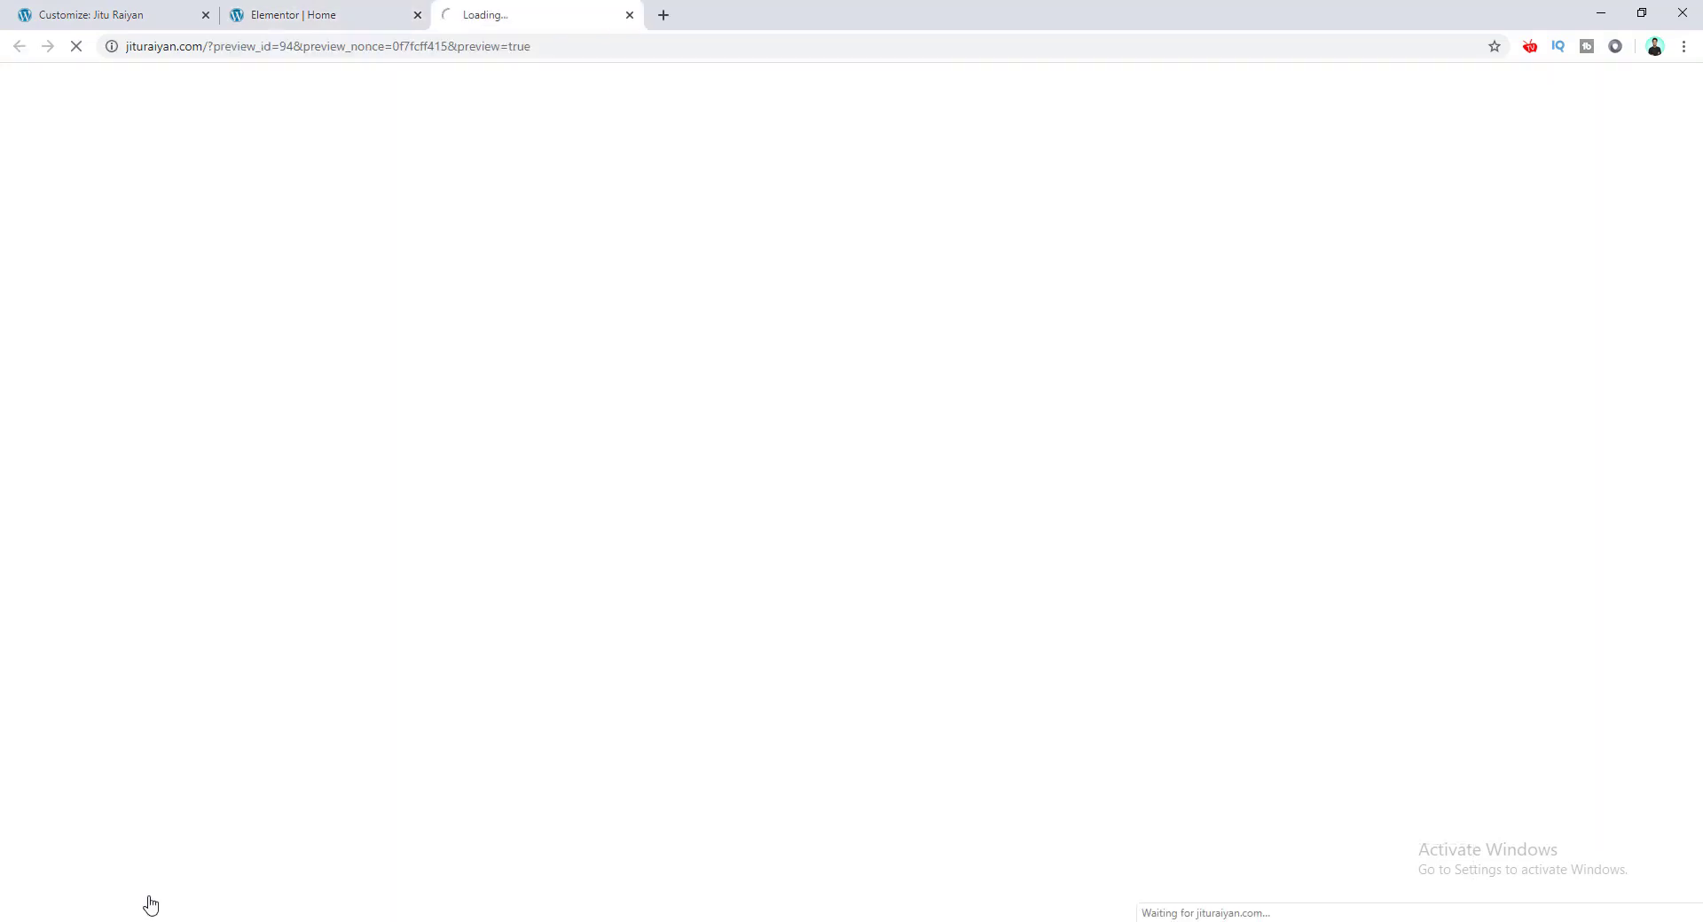
{"action": "scroll", "coordinate": [749, 692], "scroll_direction": "down", "scroll_amount": 15}
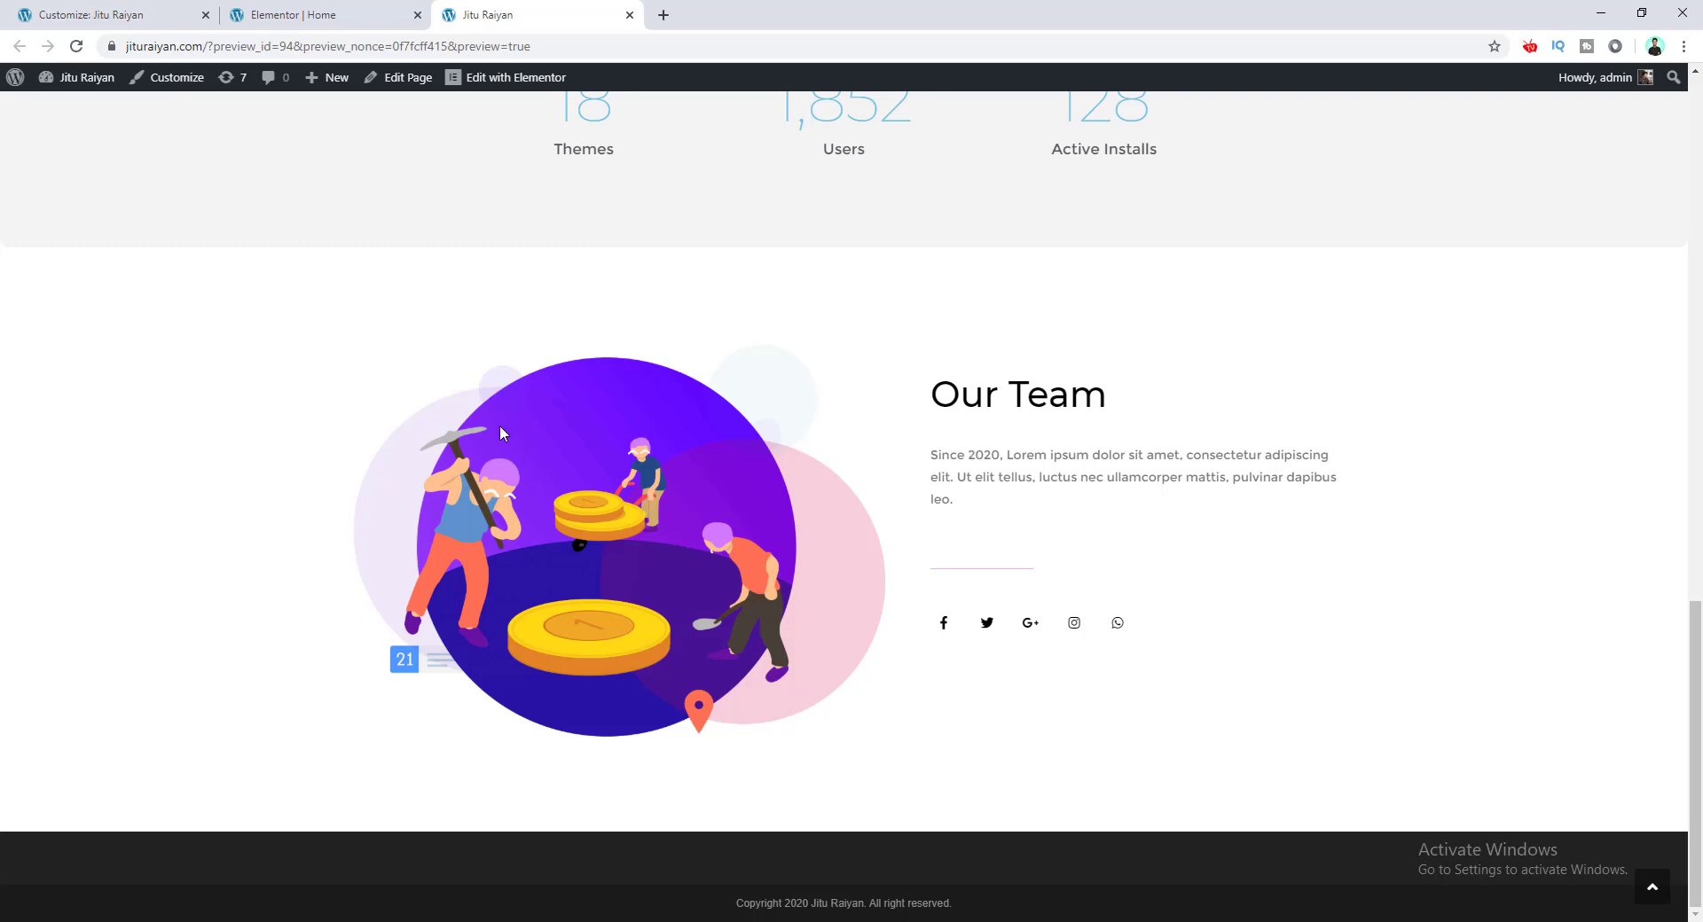
Activate the Astra theme in place of OceanWP, skipping the feedback question
{"action": "left_click", "coordinate": [319, 14]}
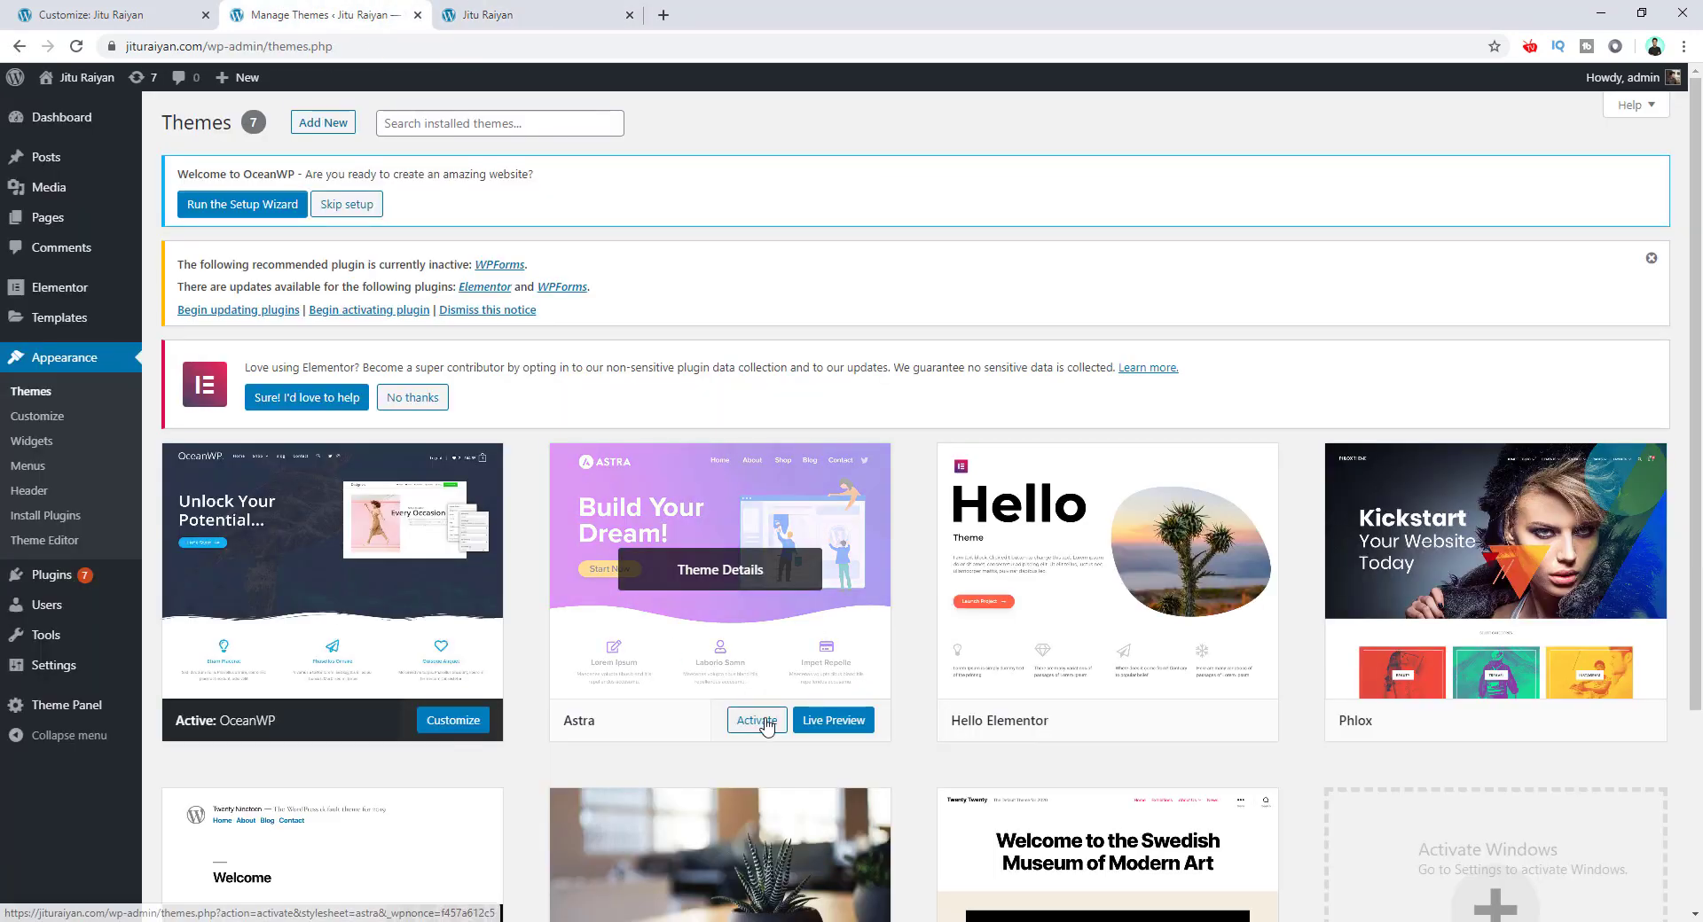
{"action": "left_click", "coordinate": [765, 720]}
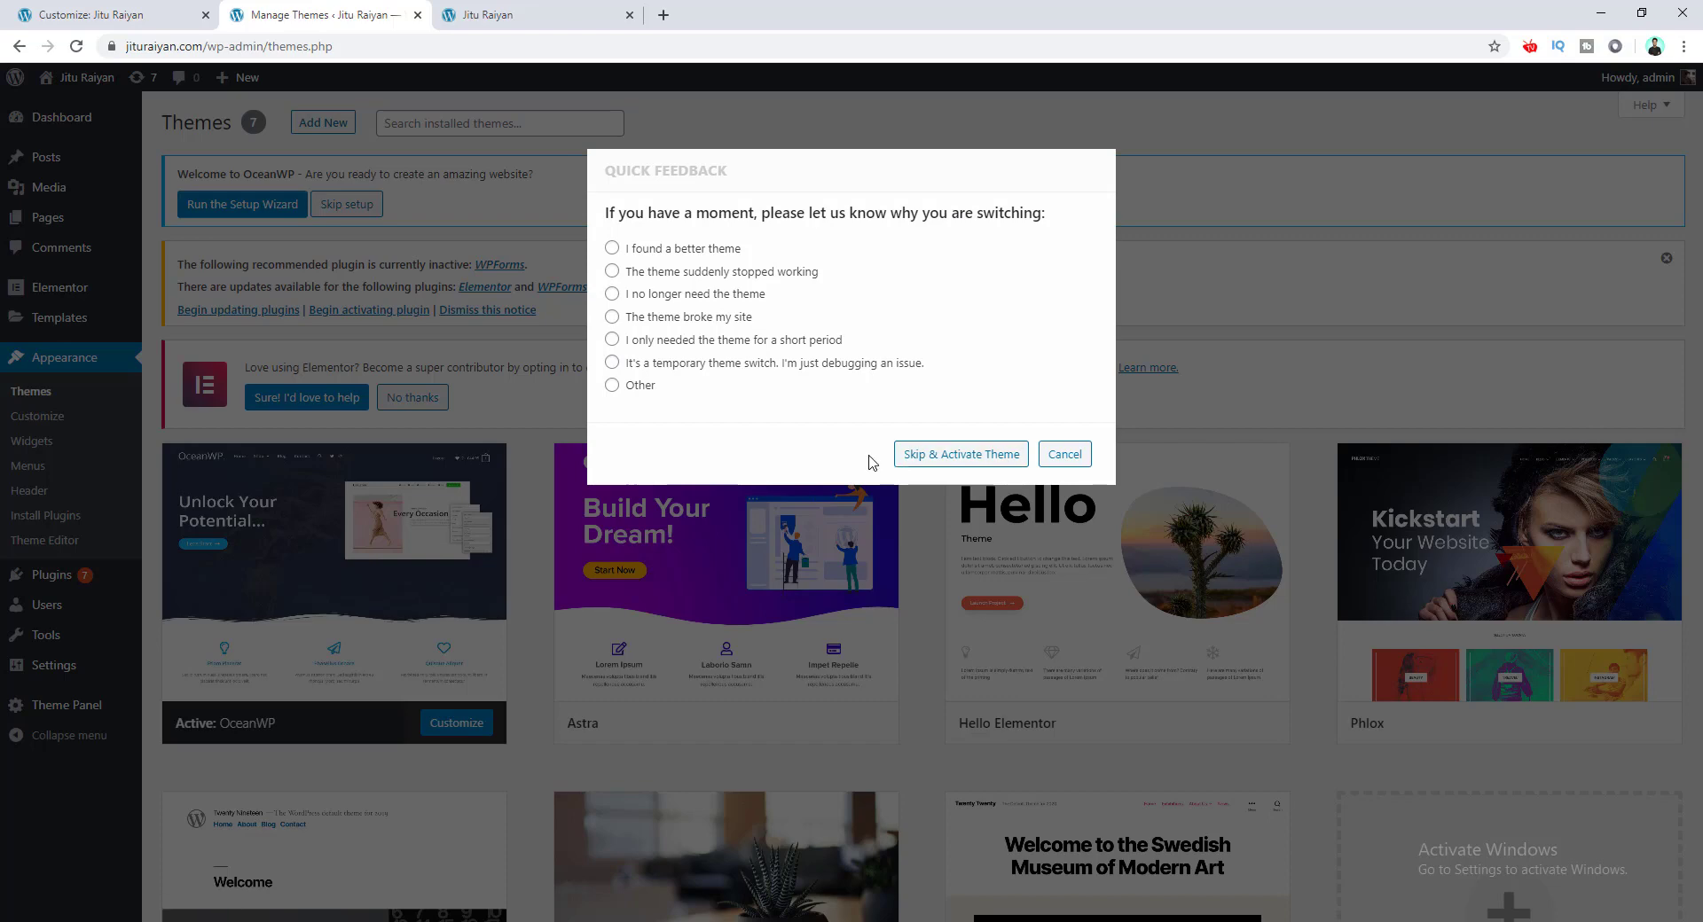
{"action": "left_click", "coordinate": [928, 461]}
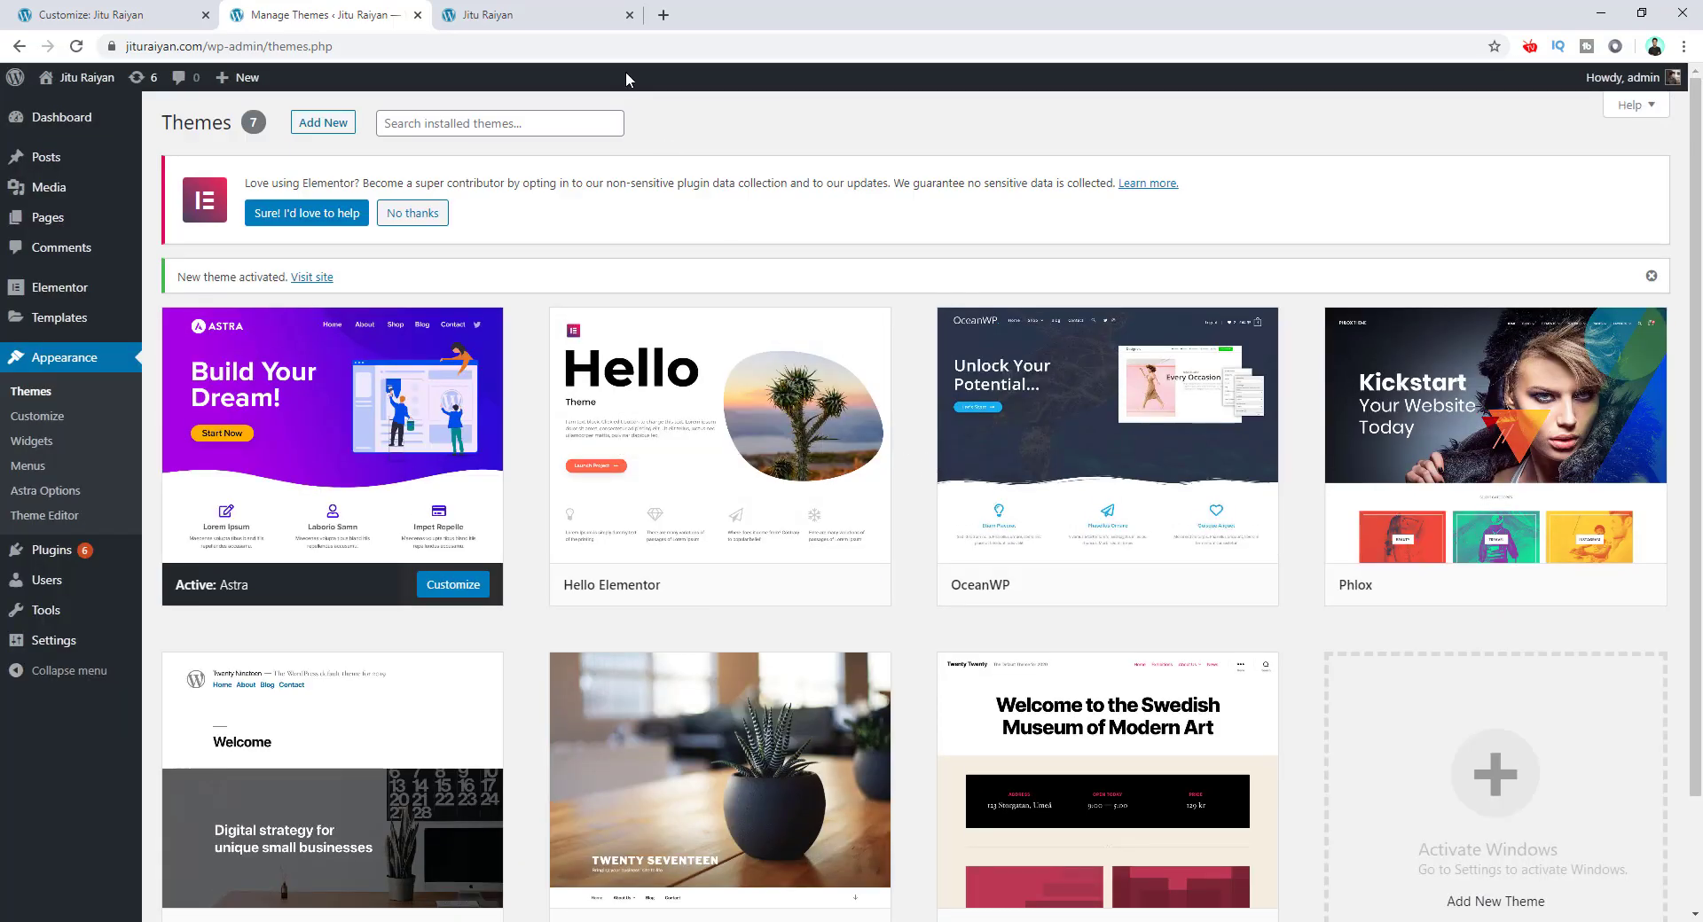
Reload the previewed home page and check the "Our Team" text and footer year under the Astra theme
{"action": "left_click", "coordinate": [567, 15]}
{"action": "left_click", "coordinate": [78, 46]}
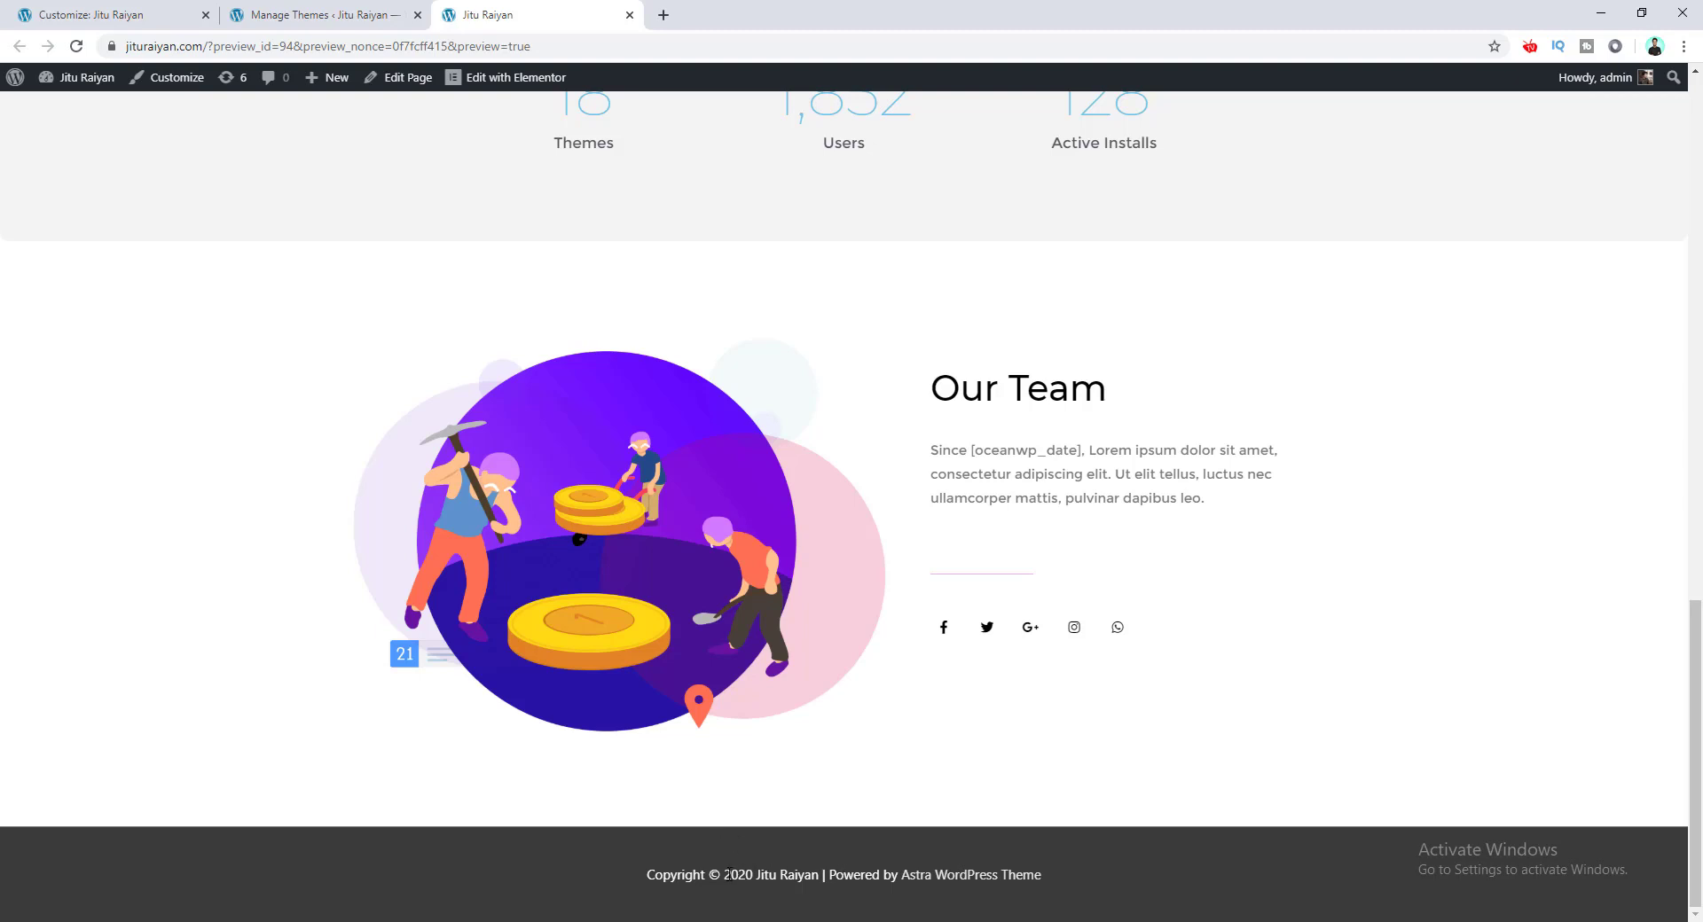
{"action": "left_click_drag", "start_coordinate": [728, 874], "coordinate": [750, 875]}
{"action": "left_click", "coordinate": [588, 860]}
Examine the [current_year] shortcode in the customizer's Footer Bar custom text, and view the footer on the live home page
{"action": "left_click", "coordinate": [180, 86]}
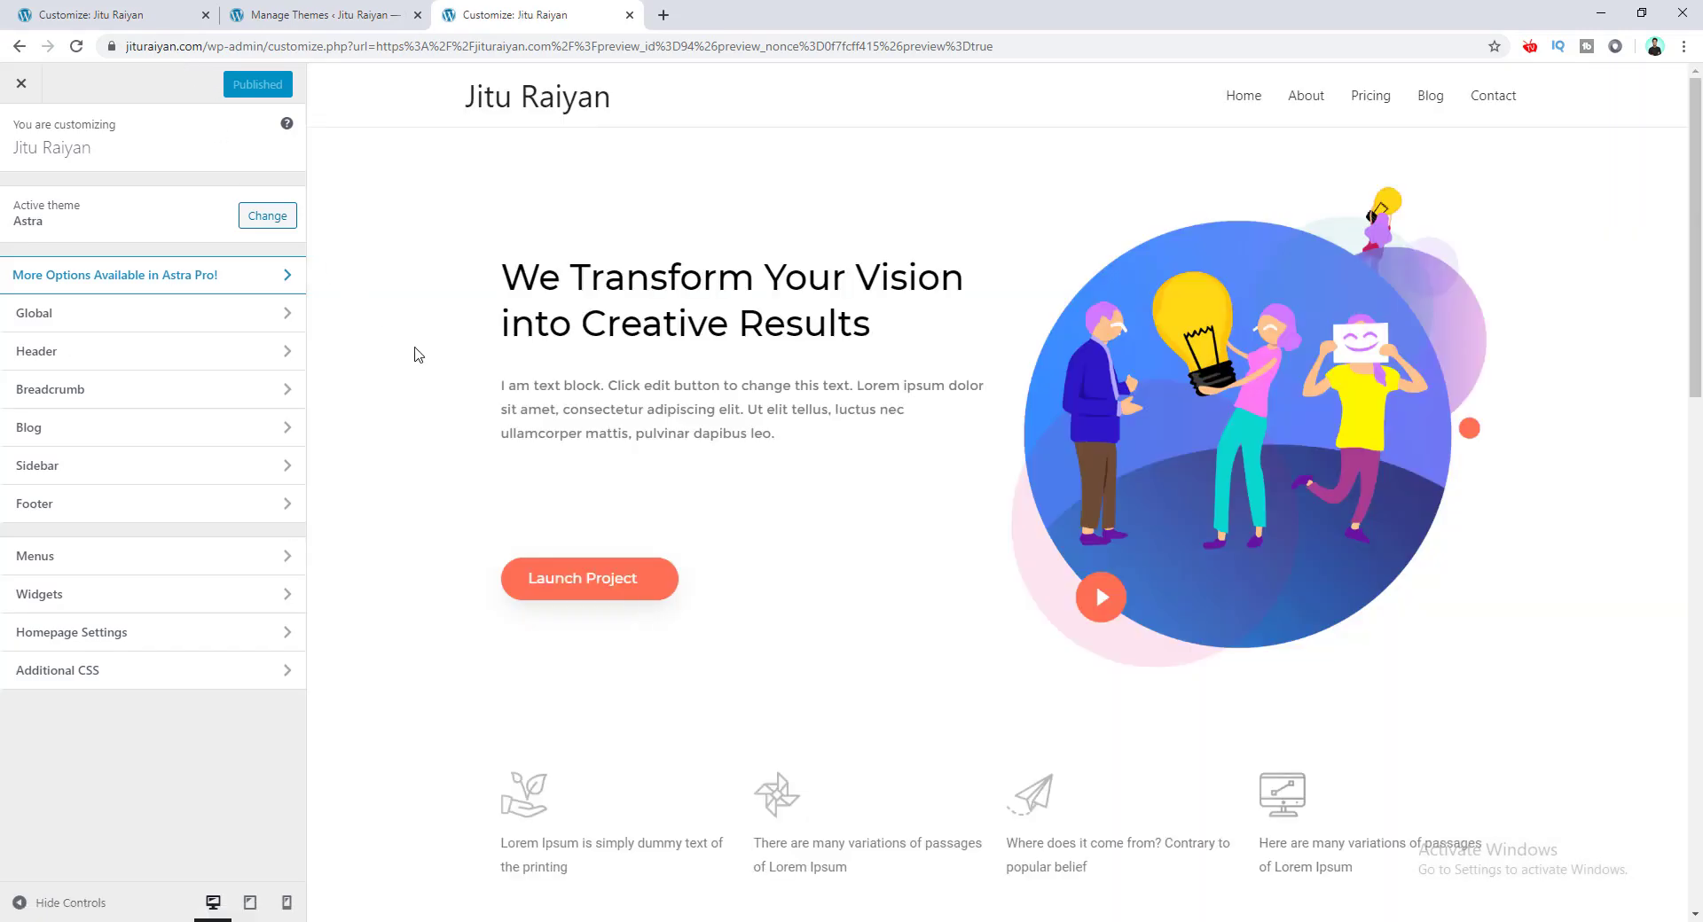
{"action": "scroll", "coordinate": [396, 437], "scroll_direction": "down", "scroll_amount": 15}
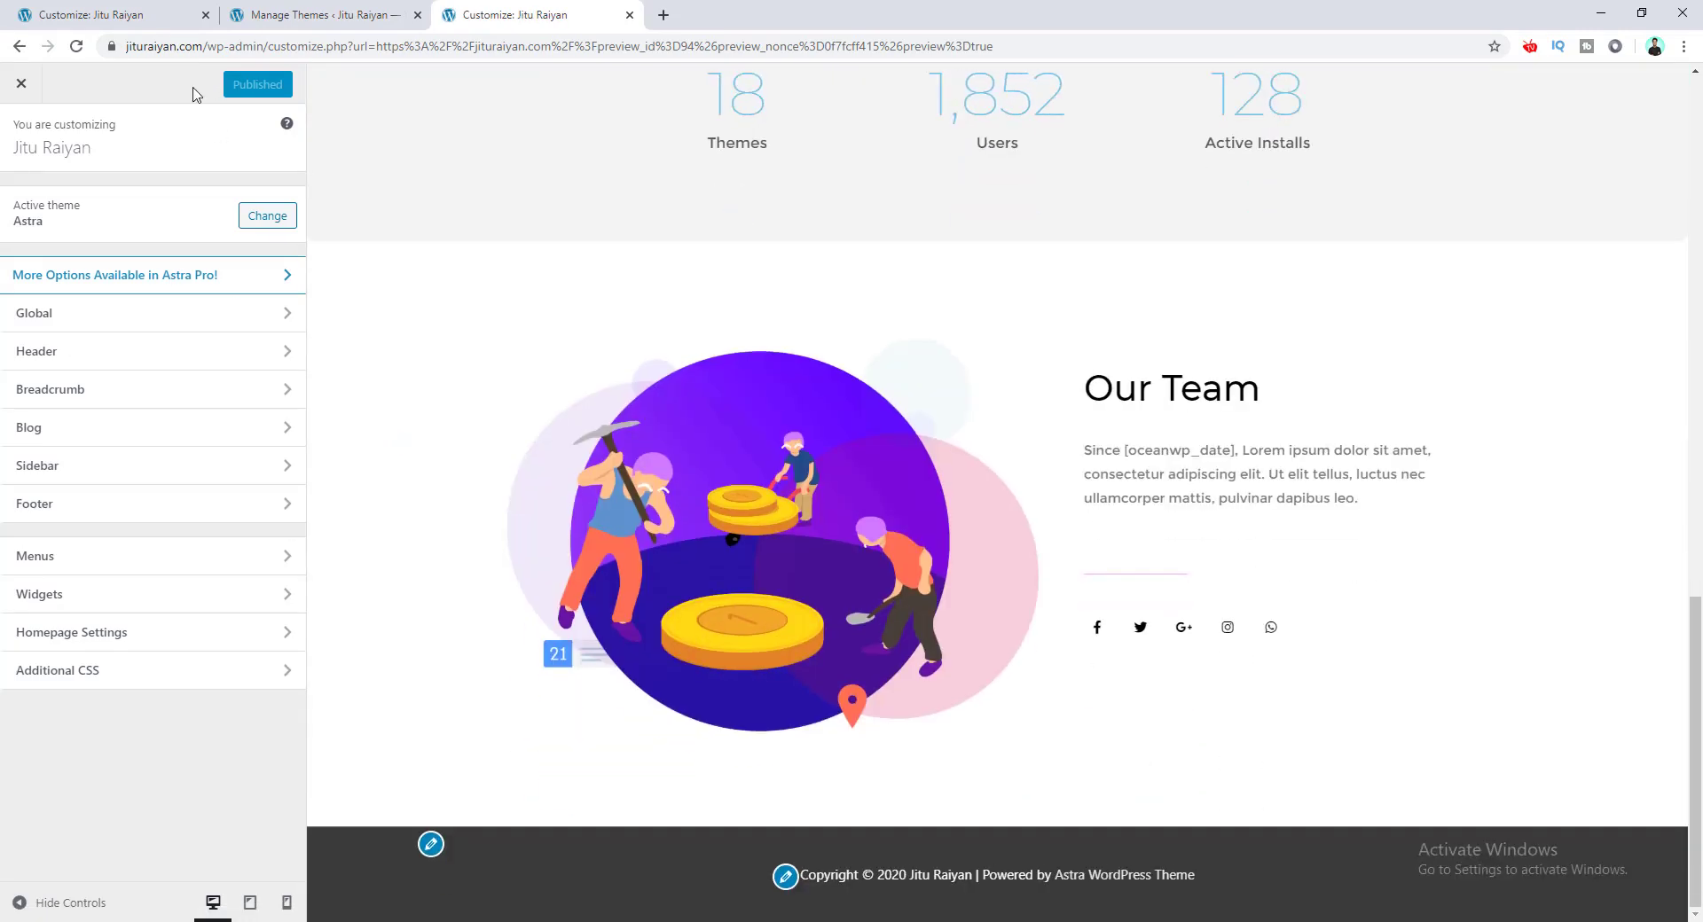
{"action": "left_click", "coordinate": [194, 519]}
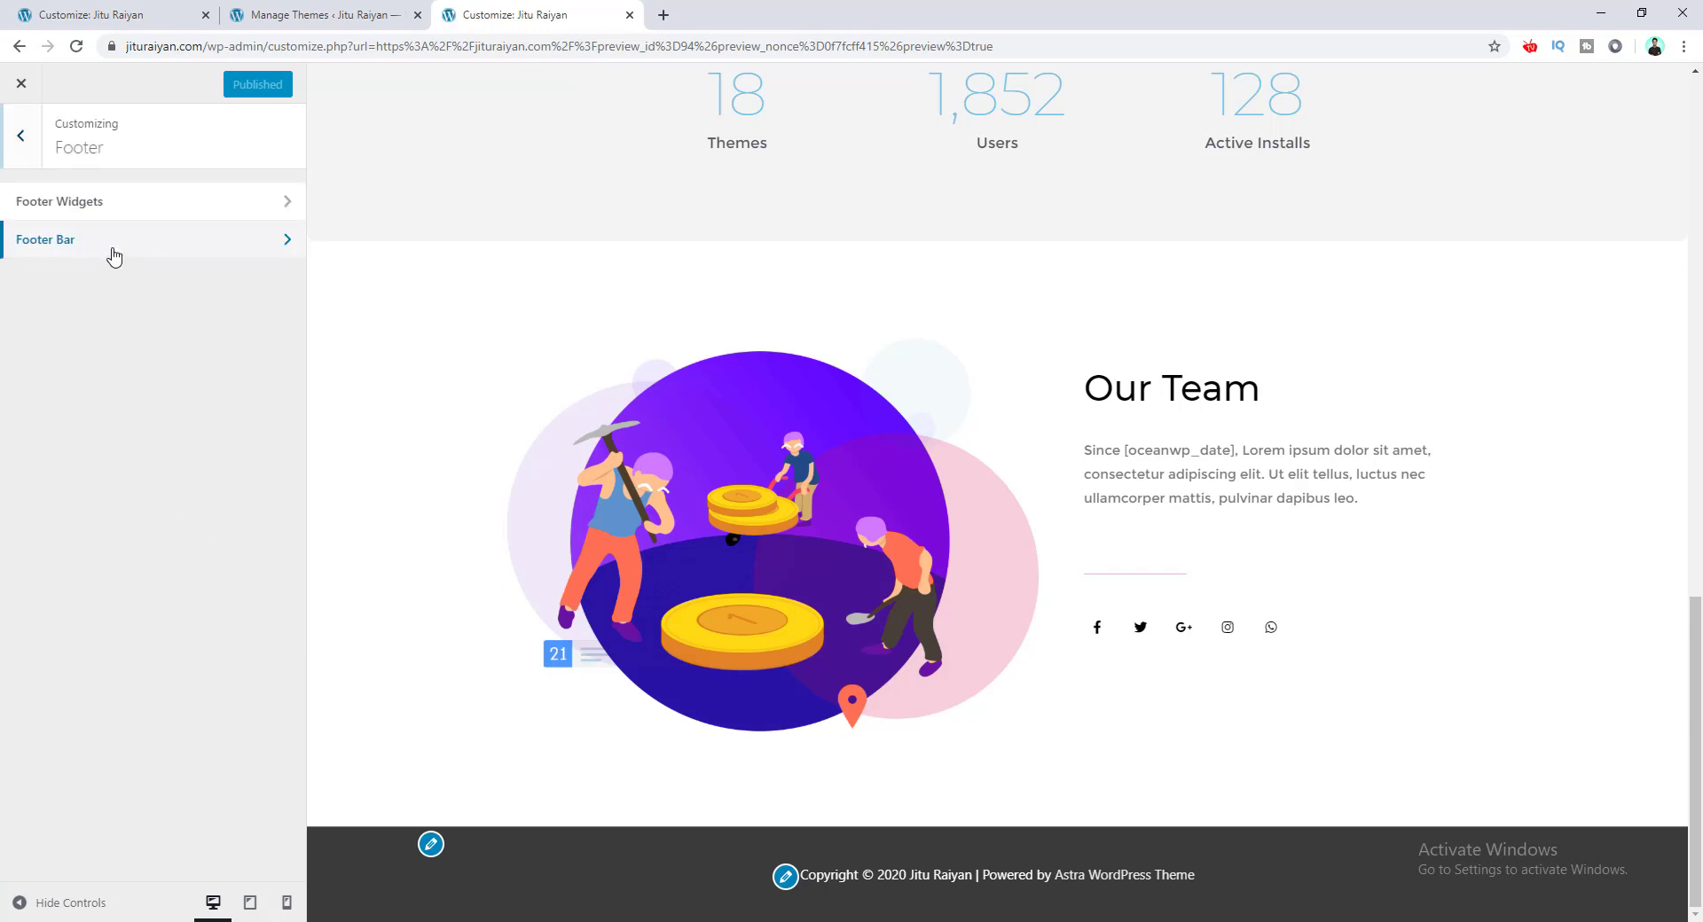
{"action": "left_click", "coordinate": [113, 252]}
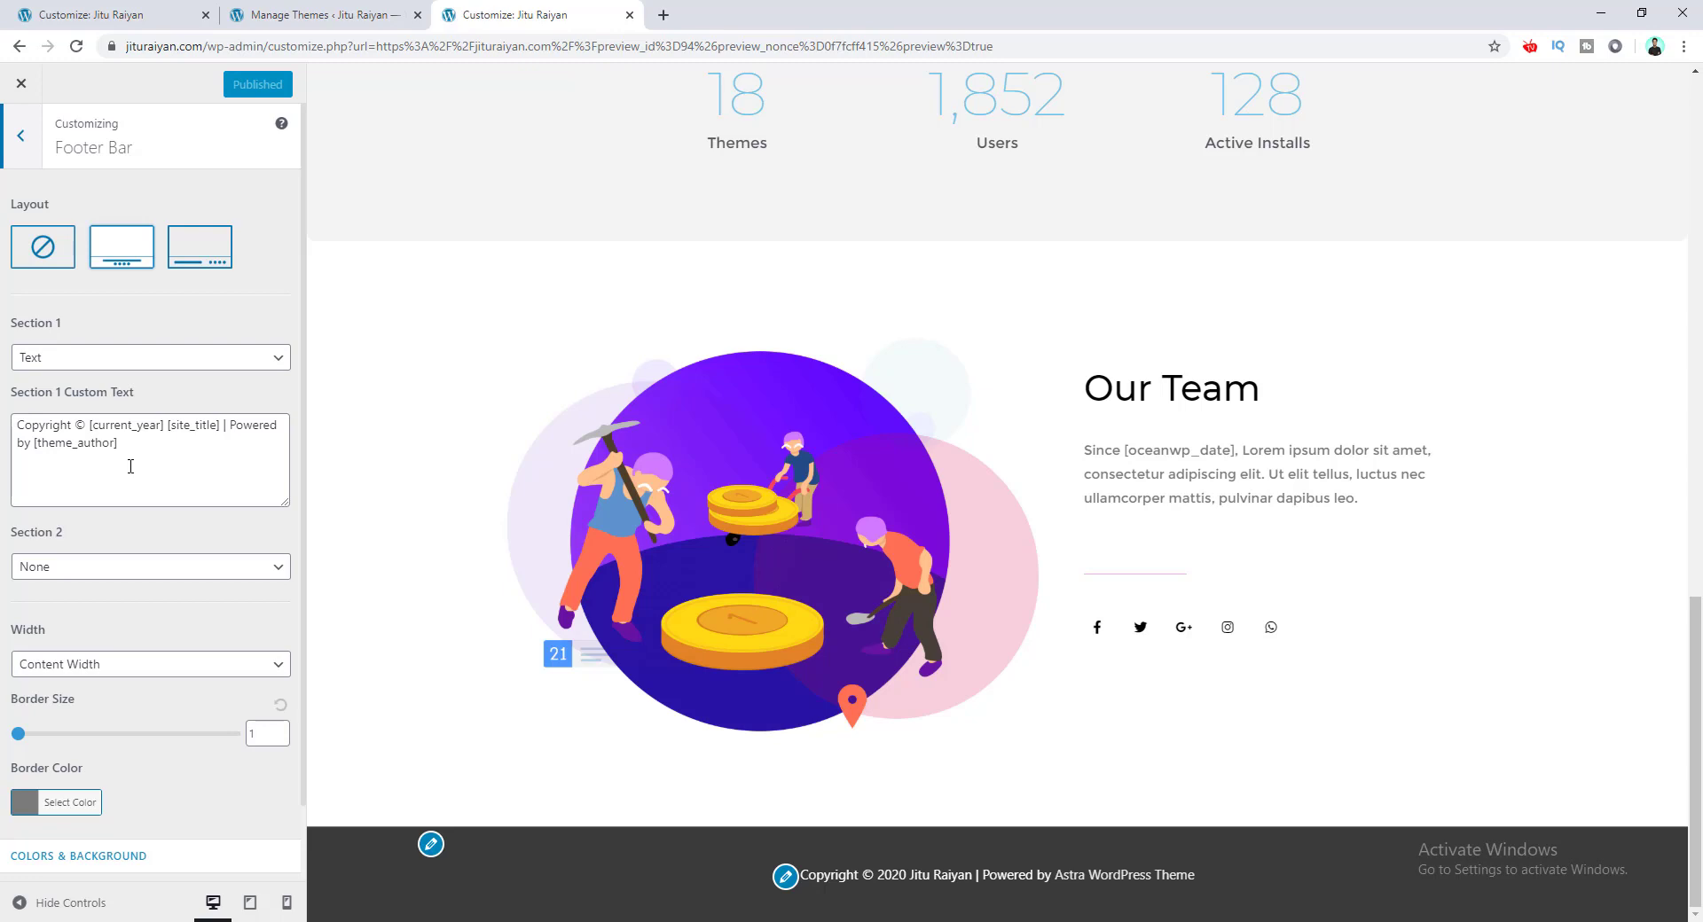
{"action": "left_click_drag", "start_coordinate": [88, 426], "coordinate": [168, 428]}
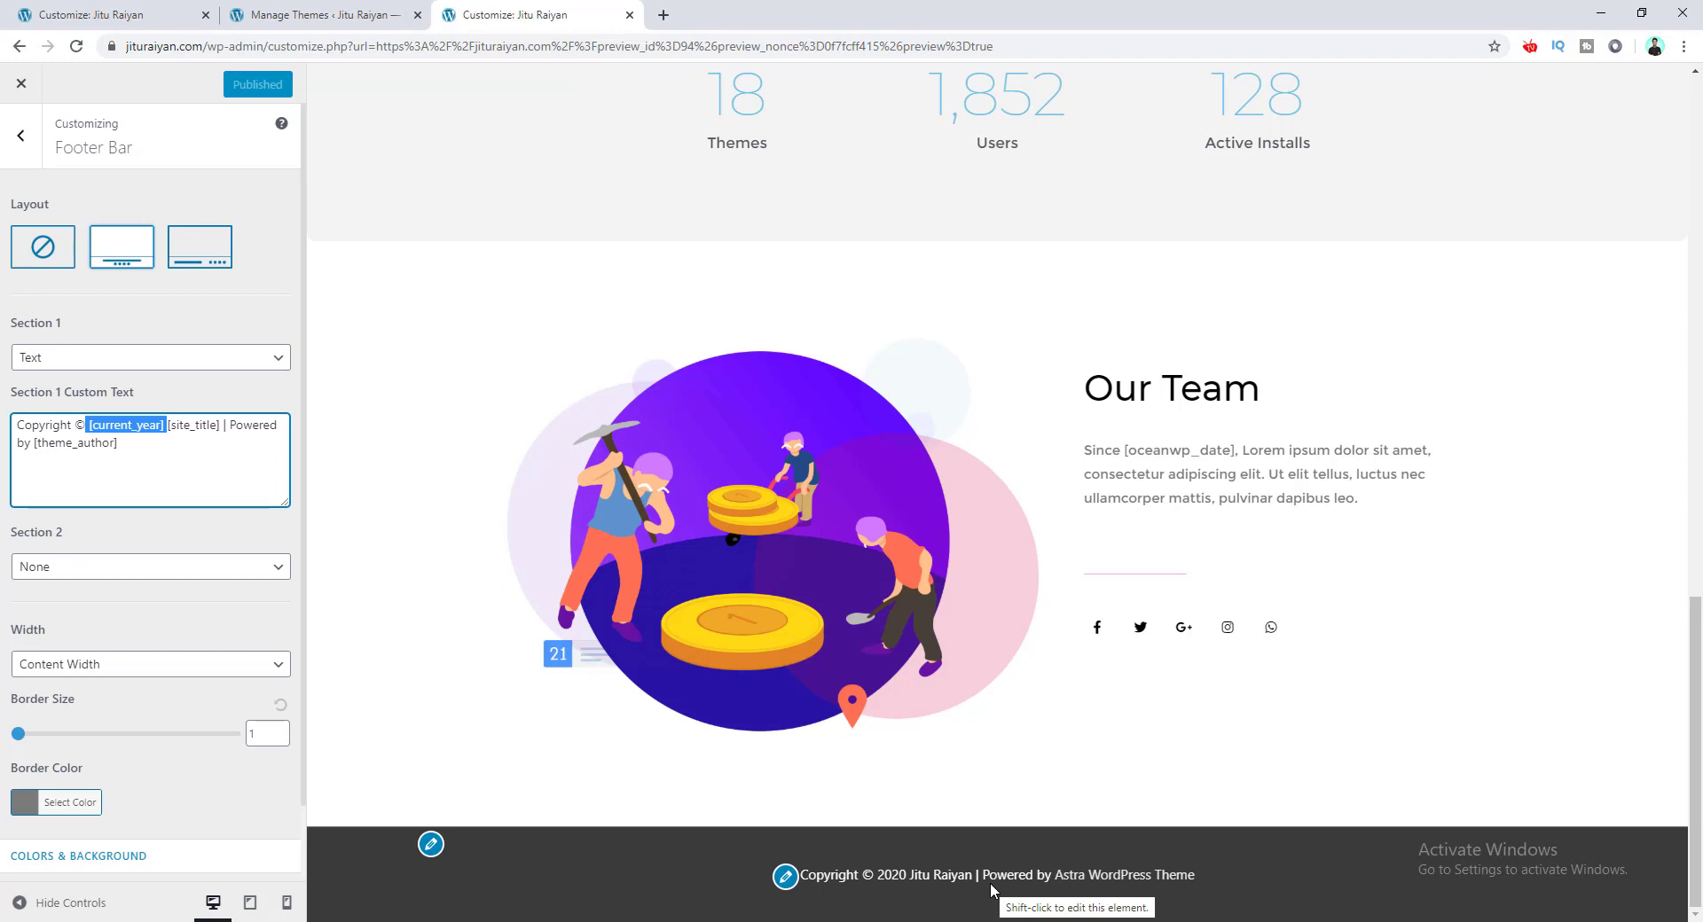
{"action": "left_click", "coordinate": [342, 14]}
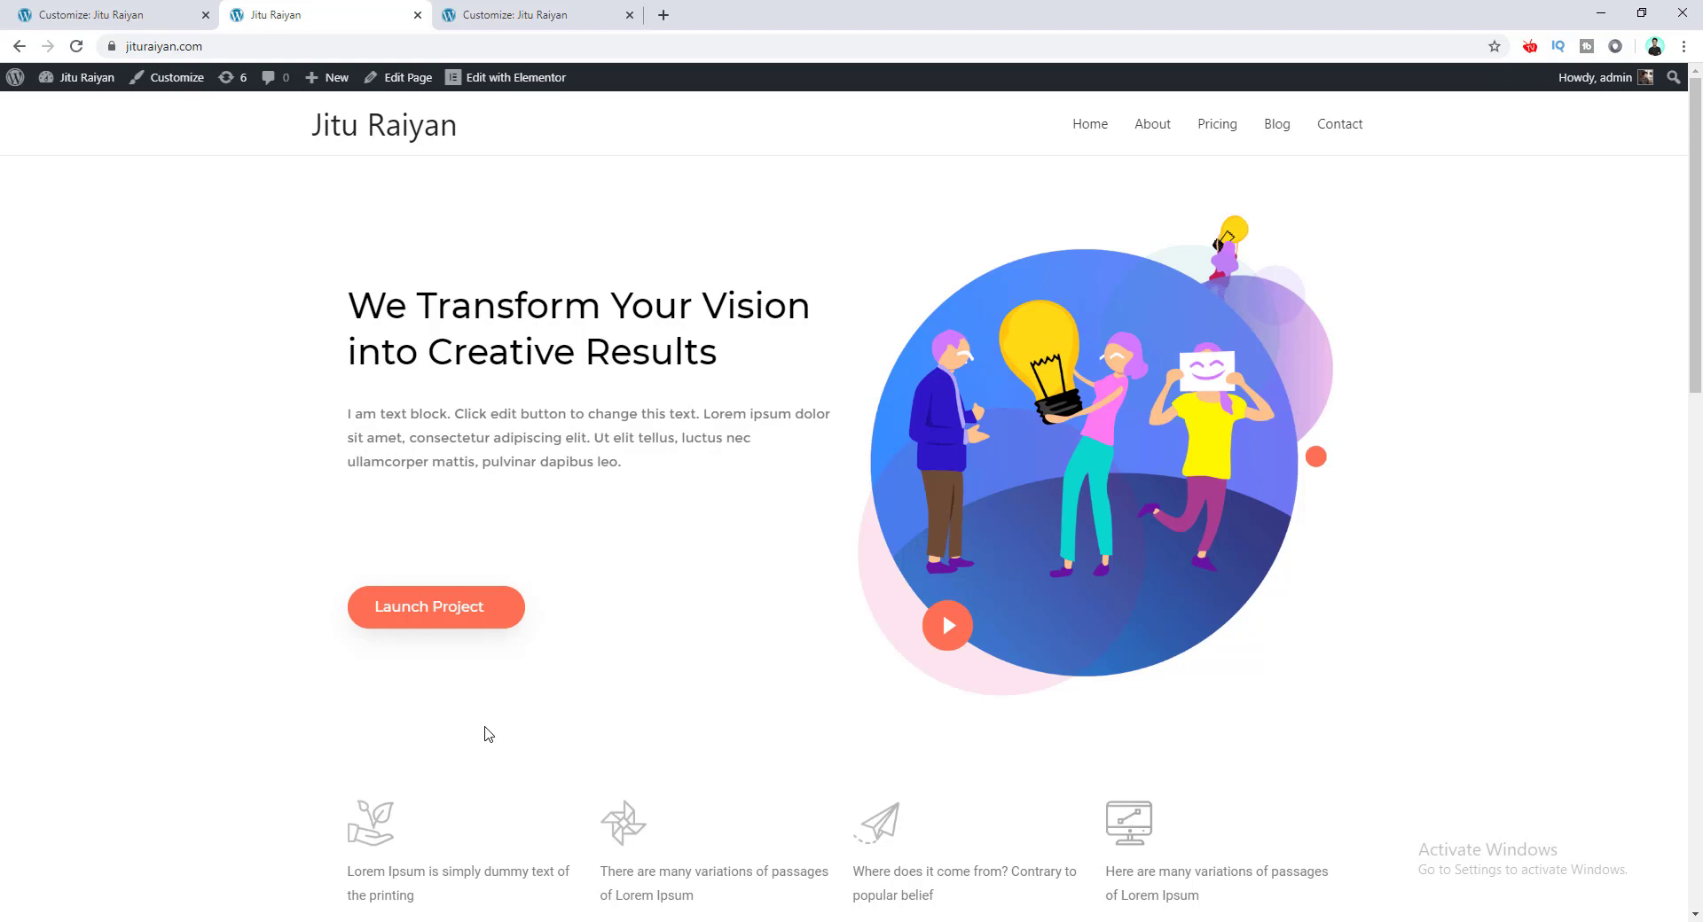
{"action": "scroll", "coordinate": [488, 736], "scroll_direction": "down", "scroll_amount": 15}
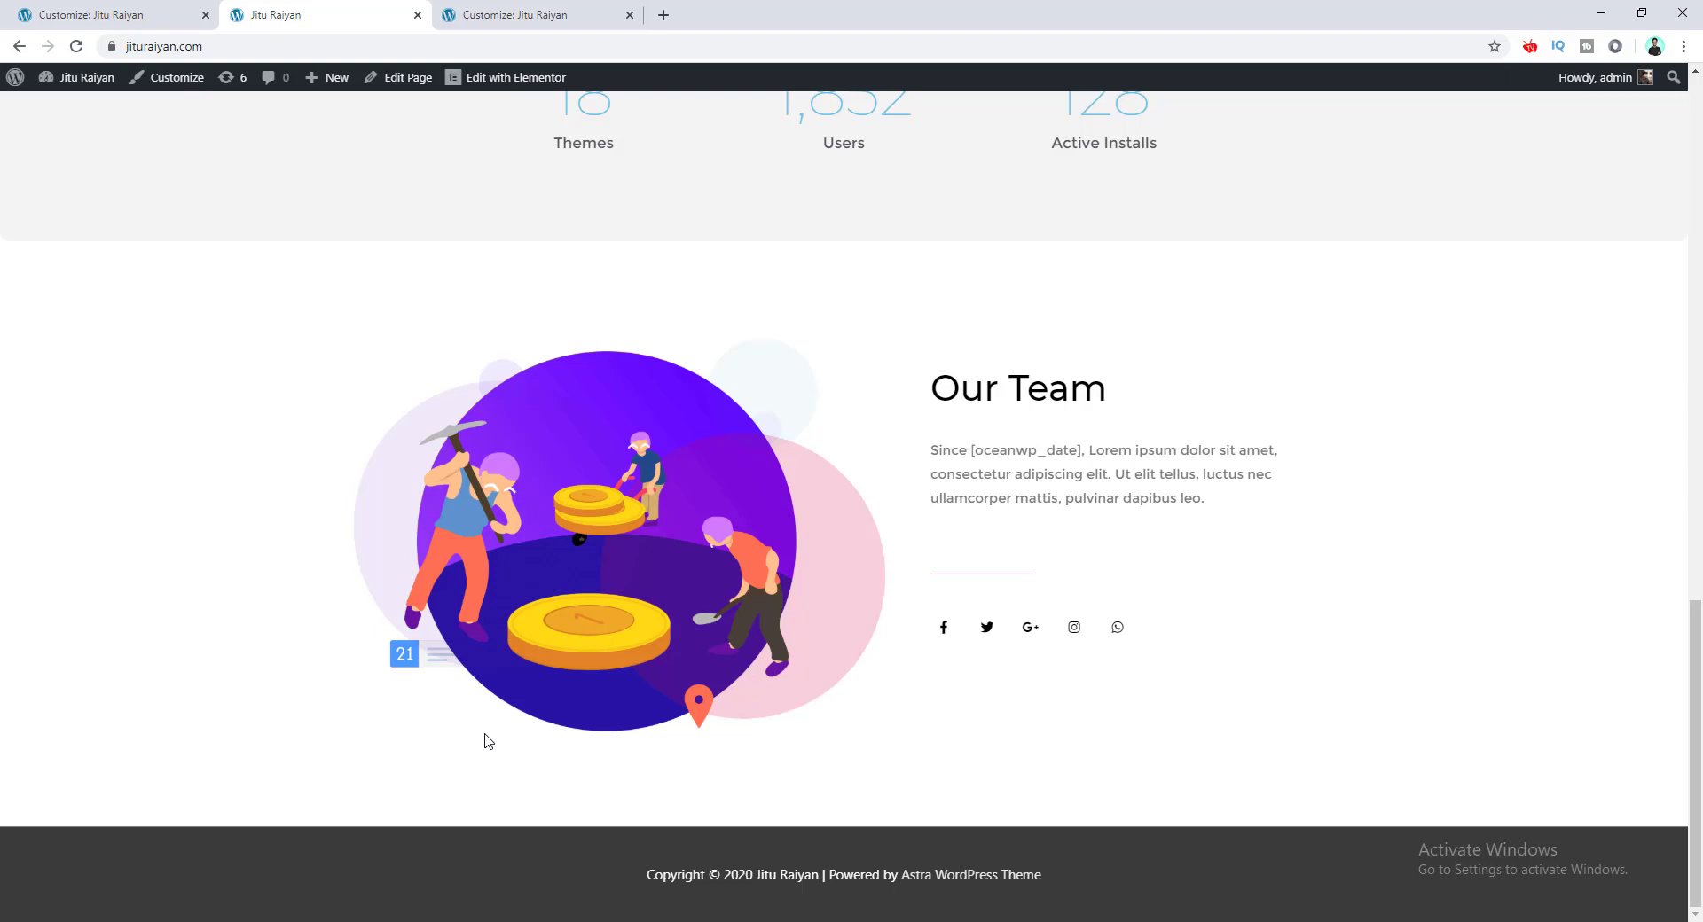
Create a Footer-type template named "Footer Template" in Elementor's Theme Builder from the WordPress dashboard
{"action": "left_click", "coordinate": [519, 9]}
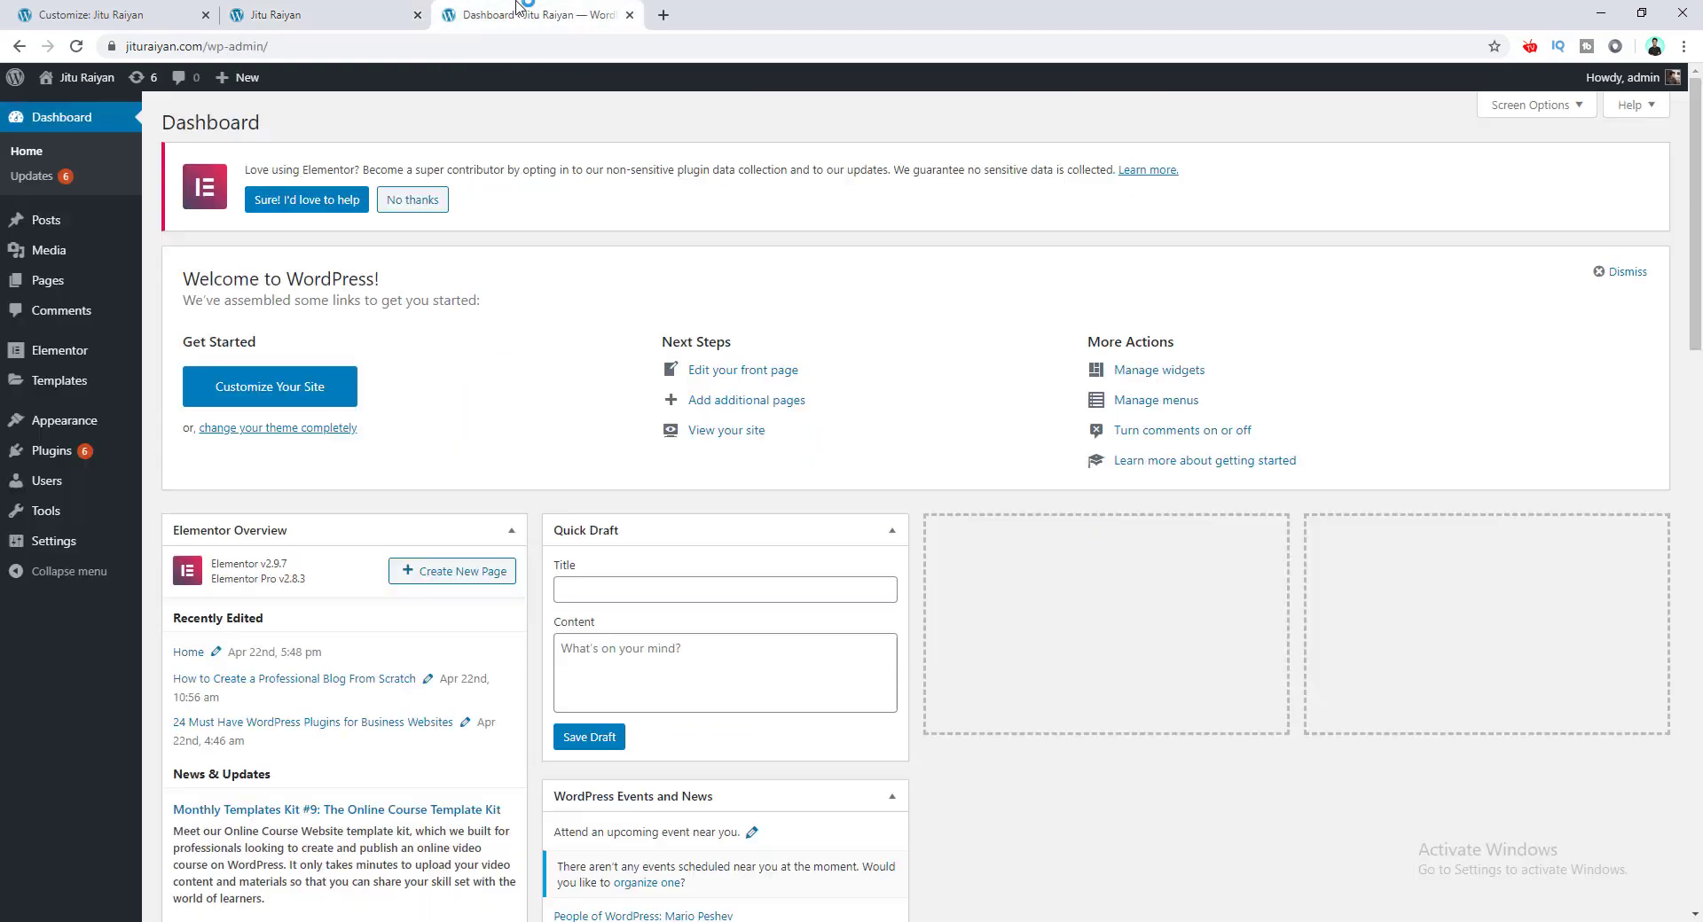
{"action": "mouse_move", "coordinate": [50, 380]}
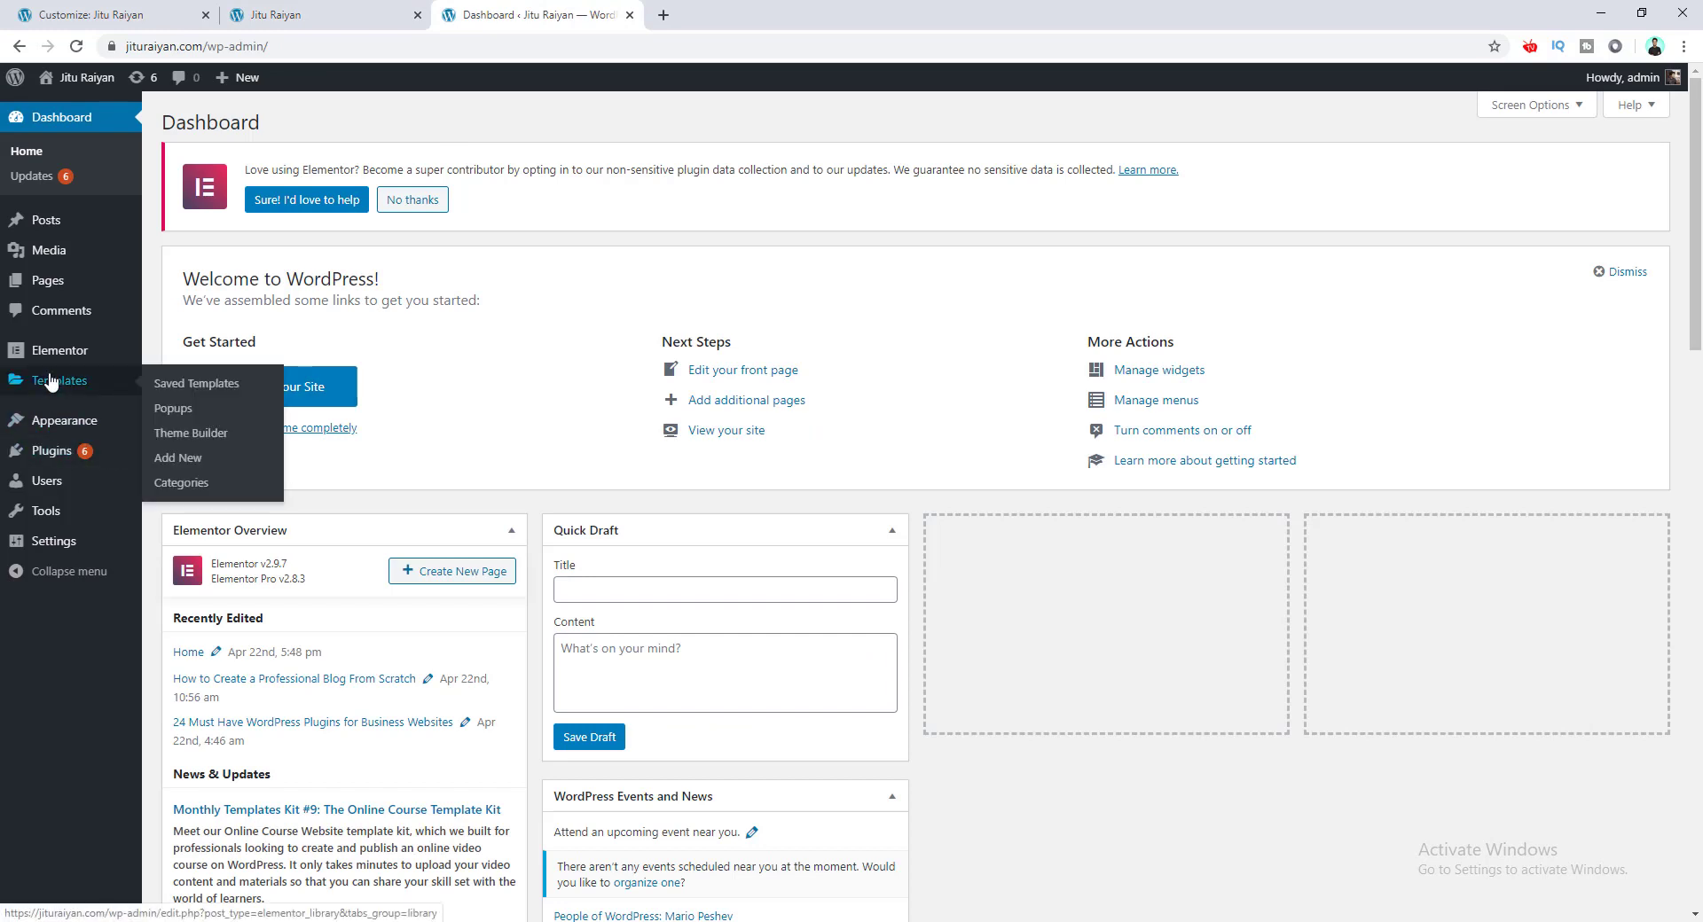
{"action": "left_click", "coordinate": [204, 435]}
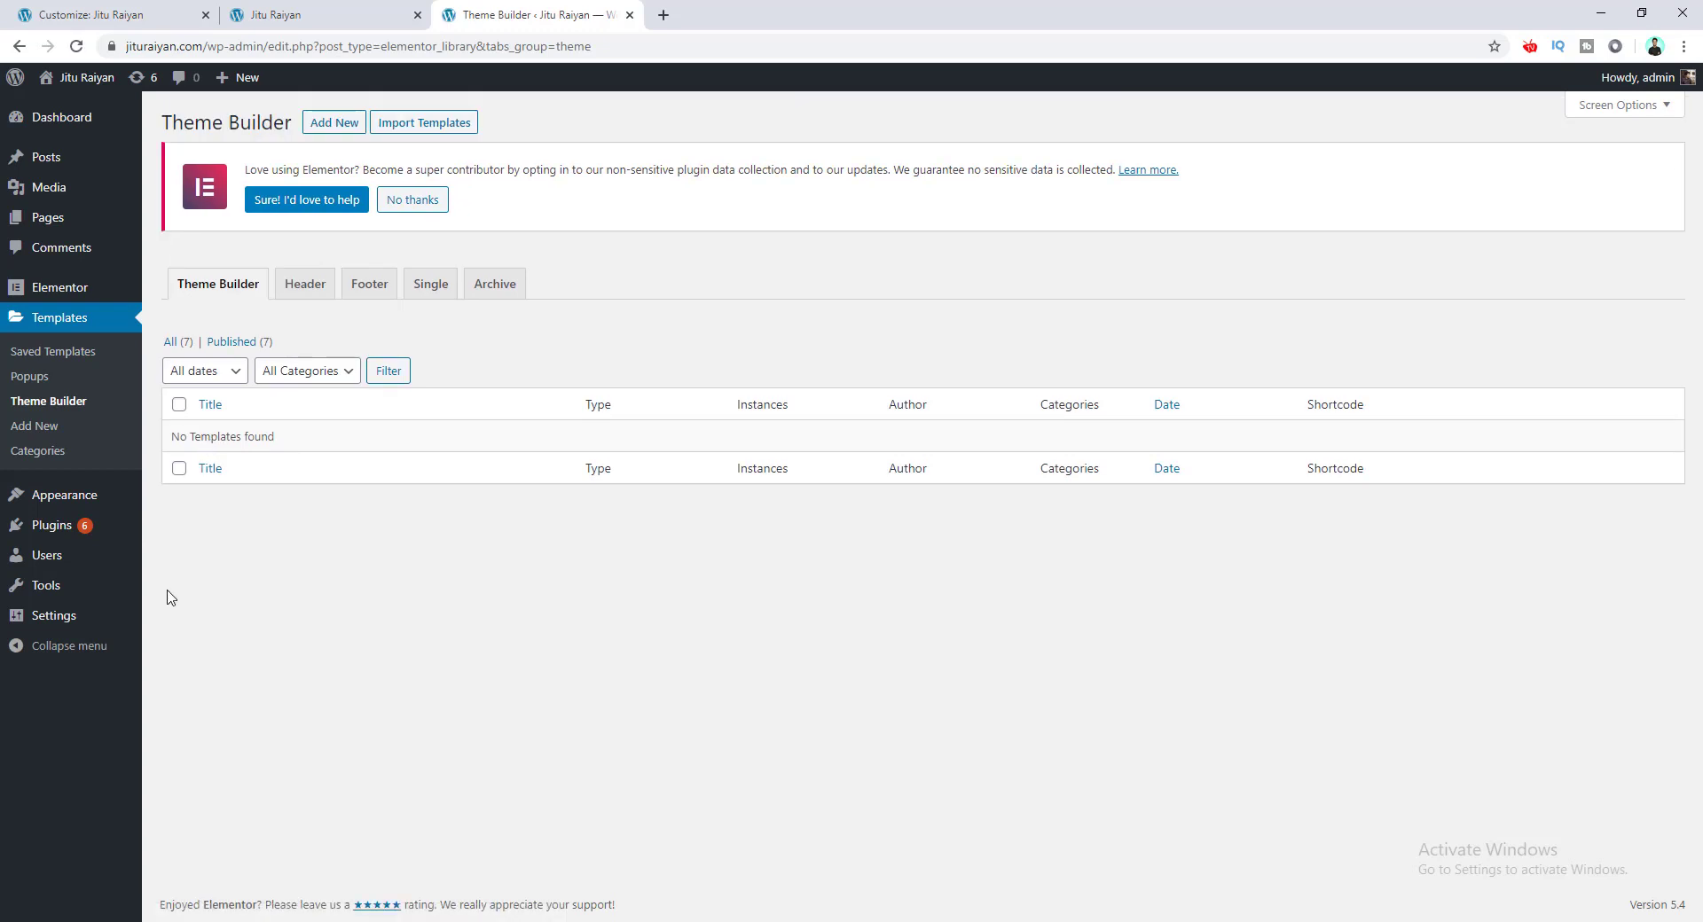
{"action": "left_click", "coordinate": [345, 124]}
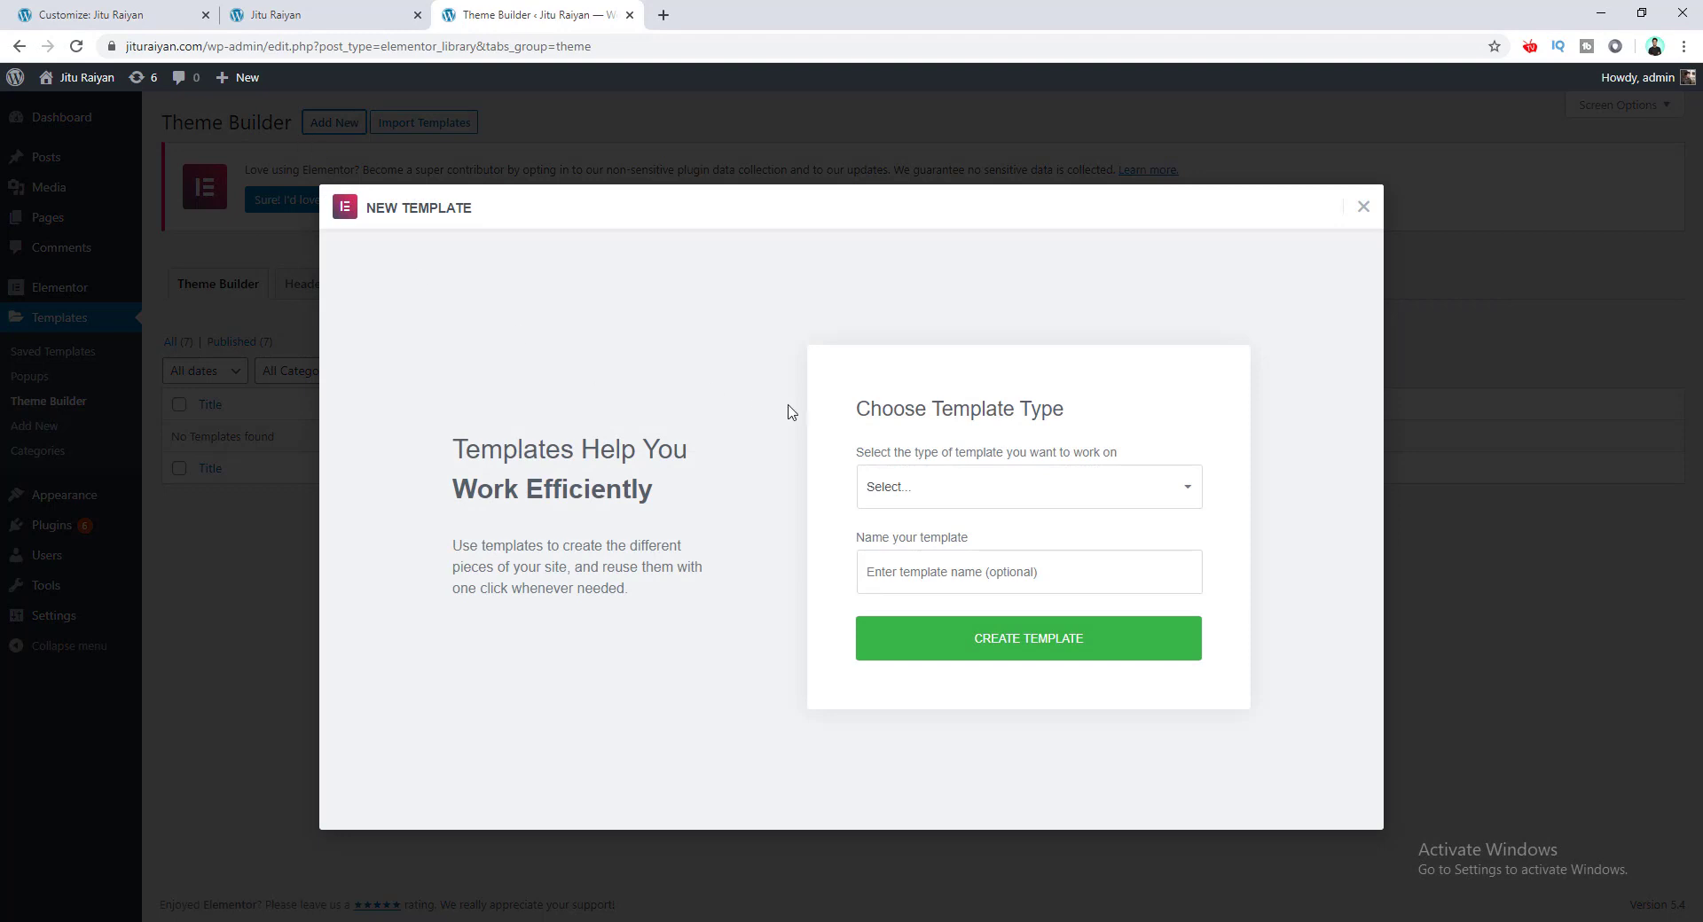
{"action": "left_click", "coordinate": [947, 487]}
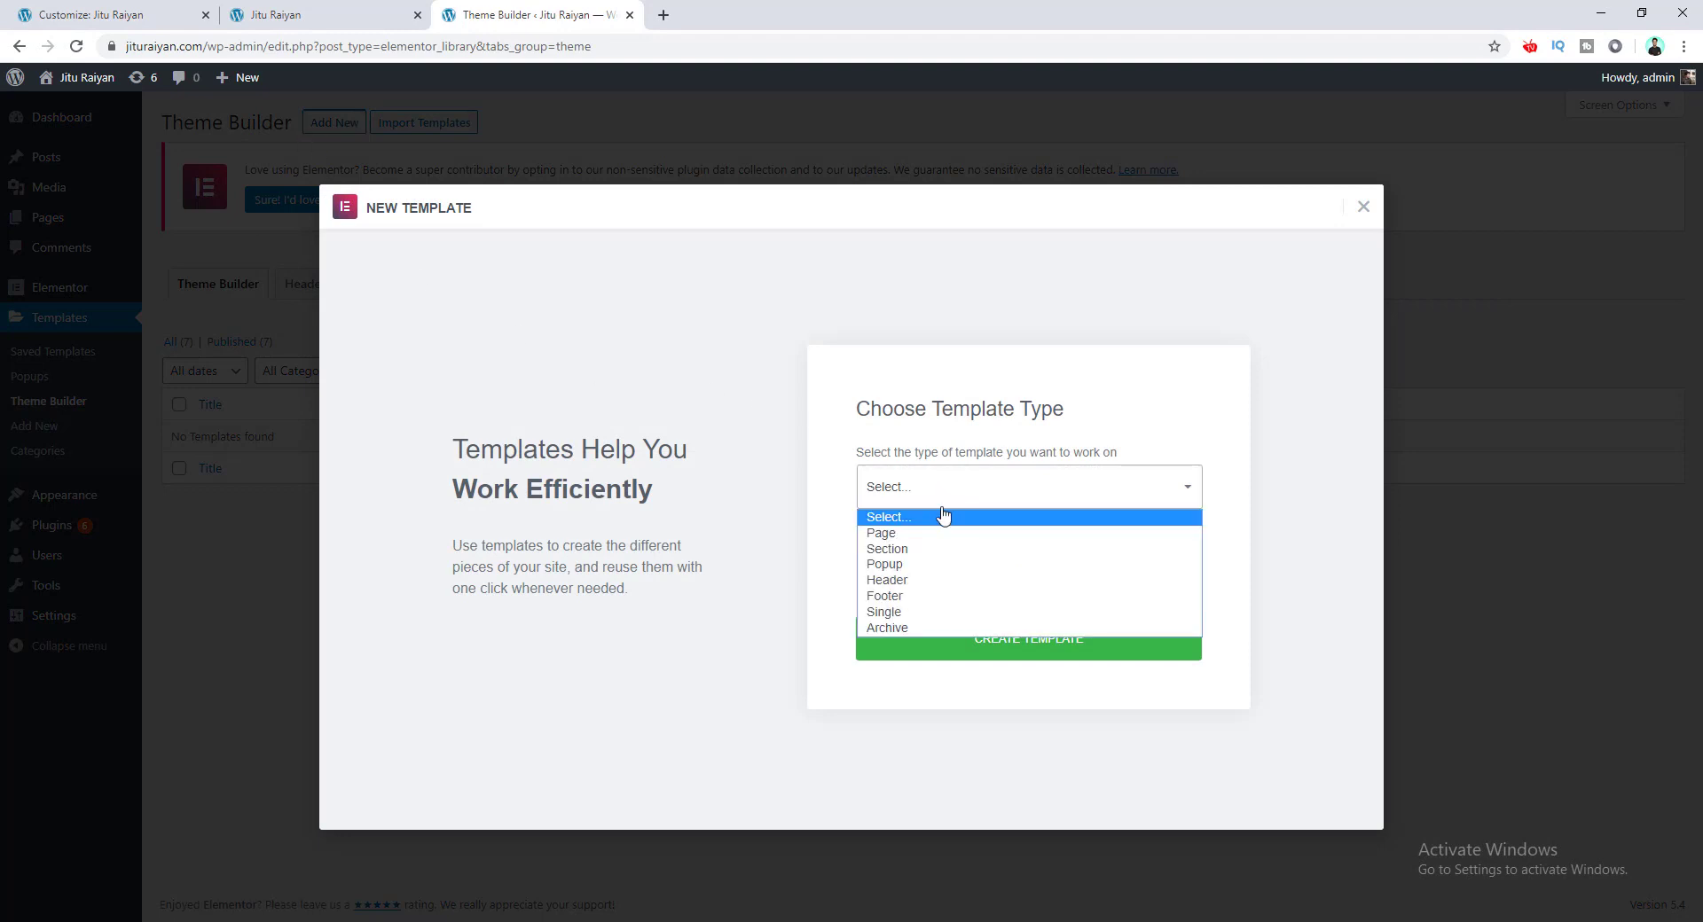
{"action": "left_click", "coordinate": [927, 596]}
{"action": "left_click", "coordinate": [923, 578]}
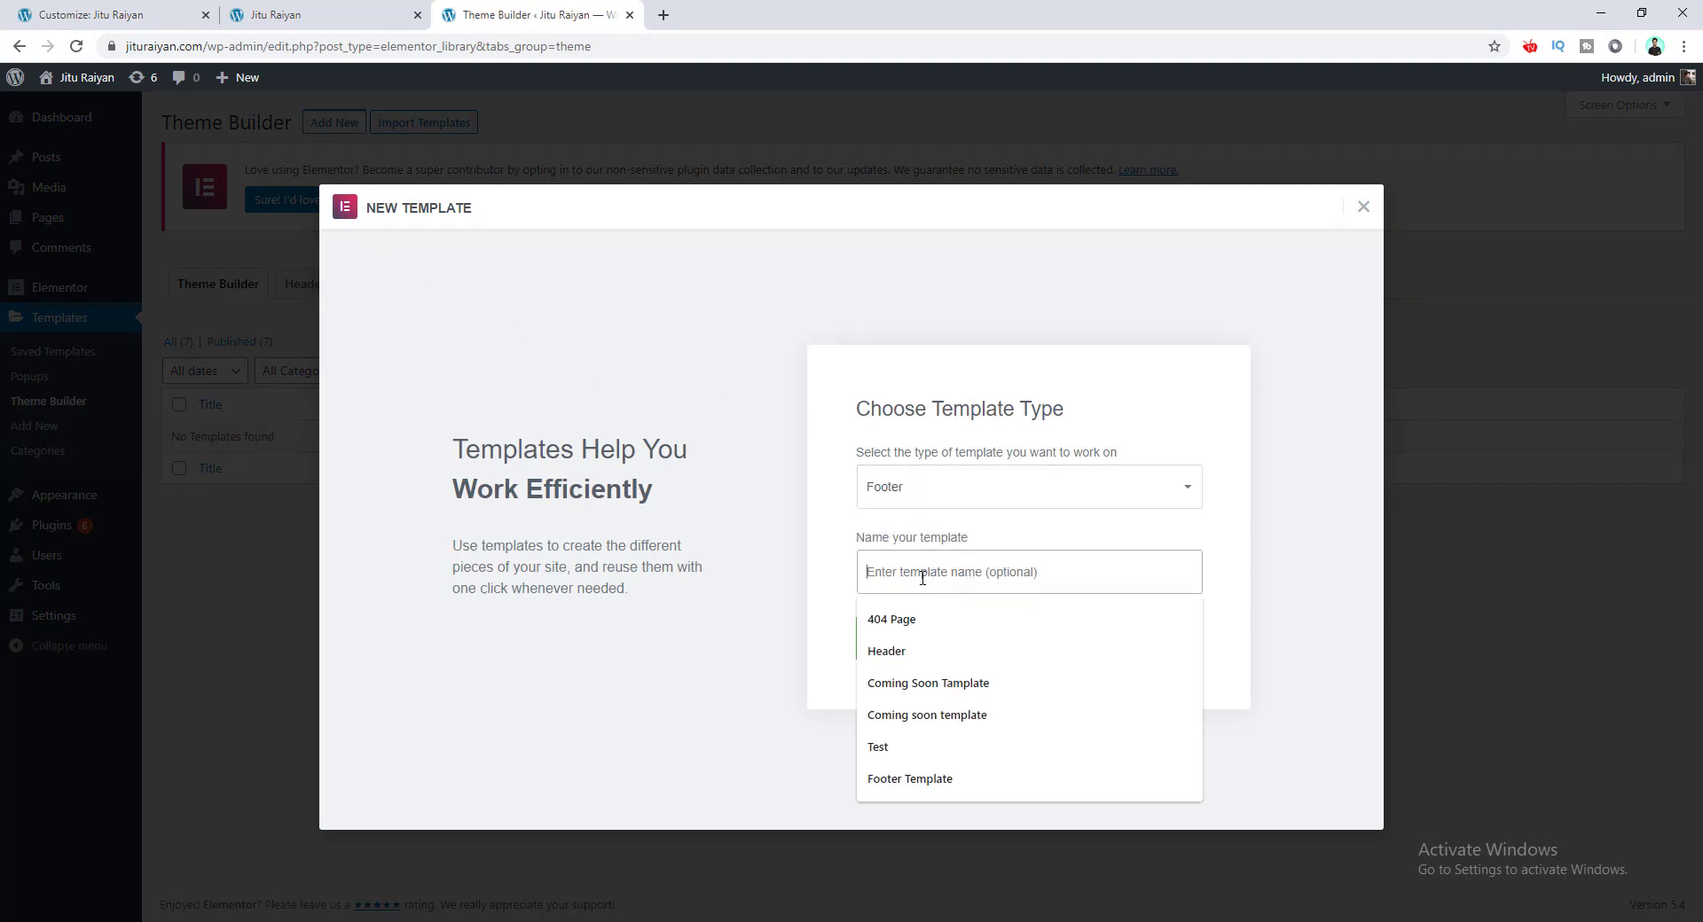
{"action": "type", "text": "Footer Templa"}
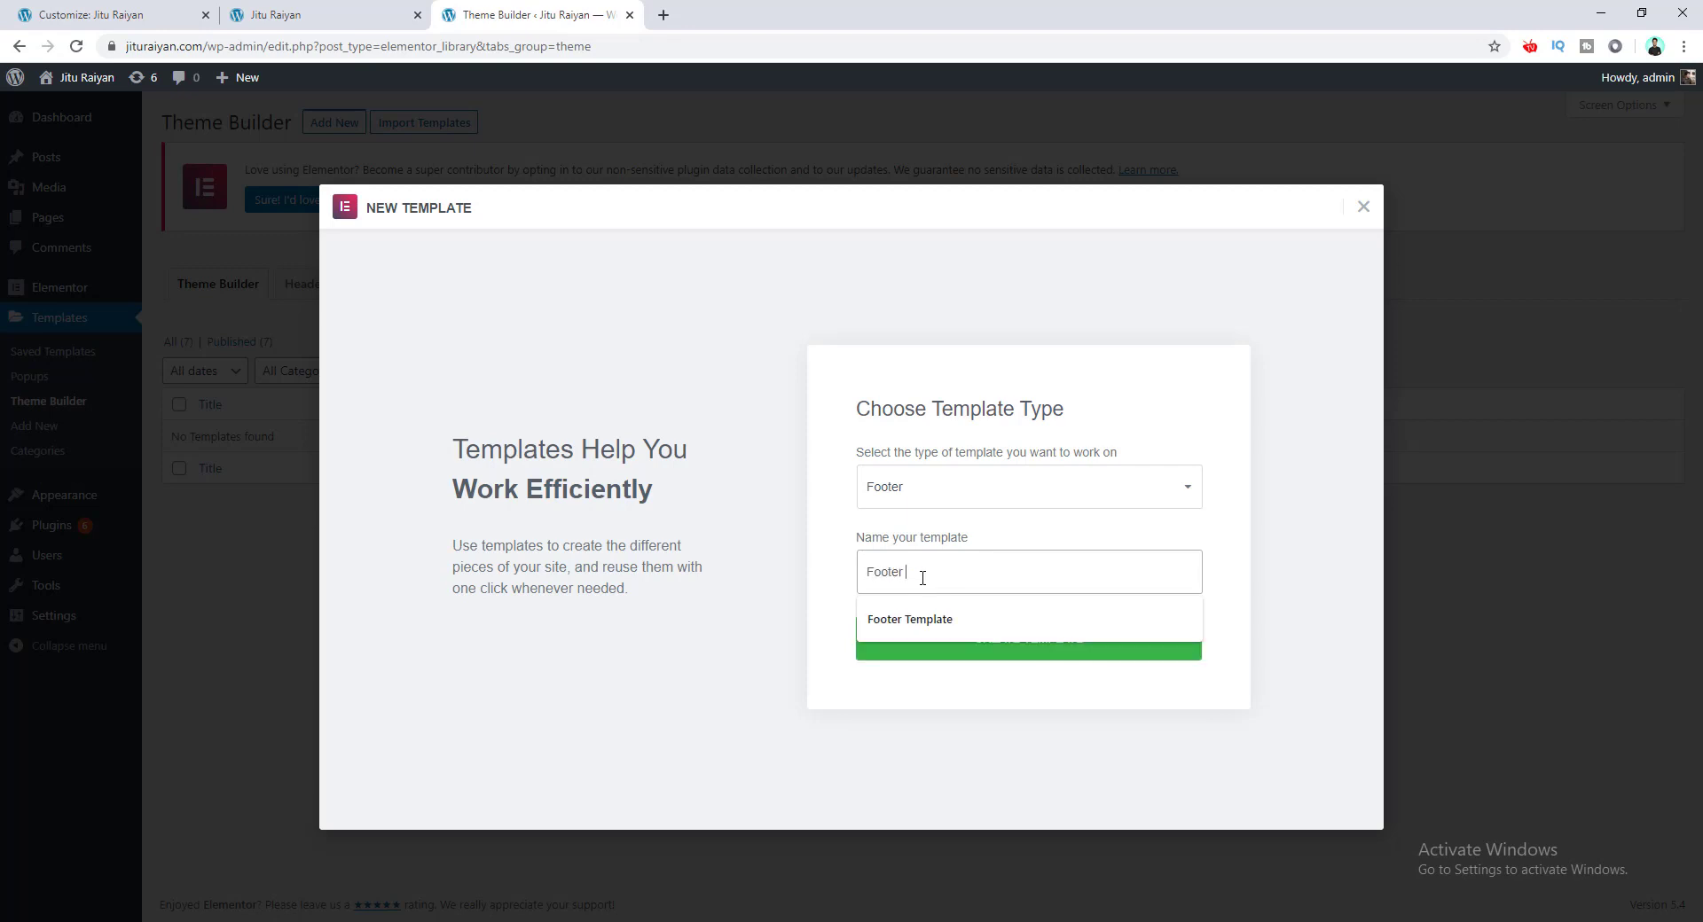
{"action": "left_click", "coordinate": [937, 616]}
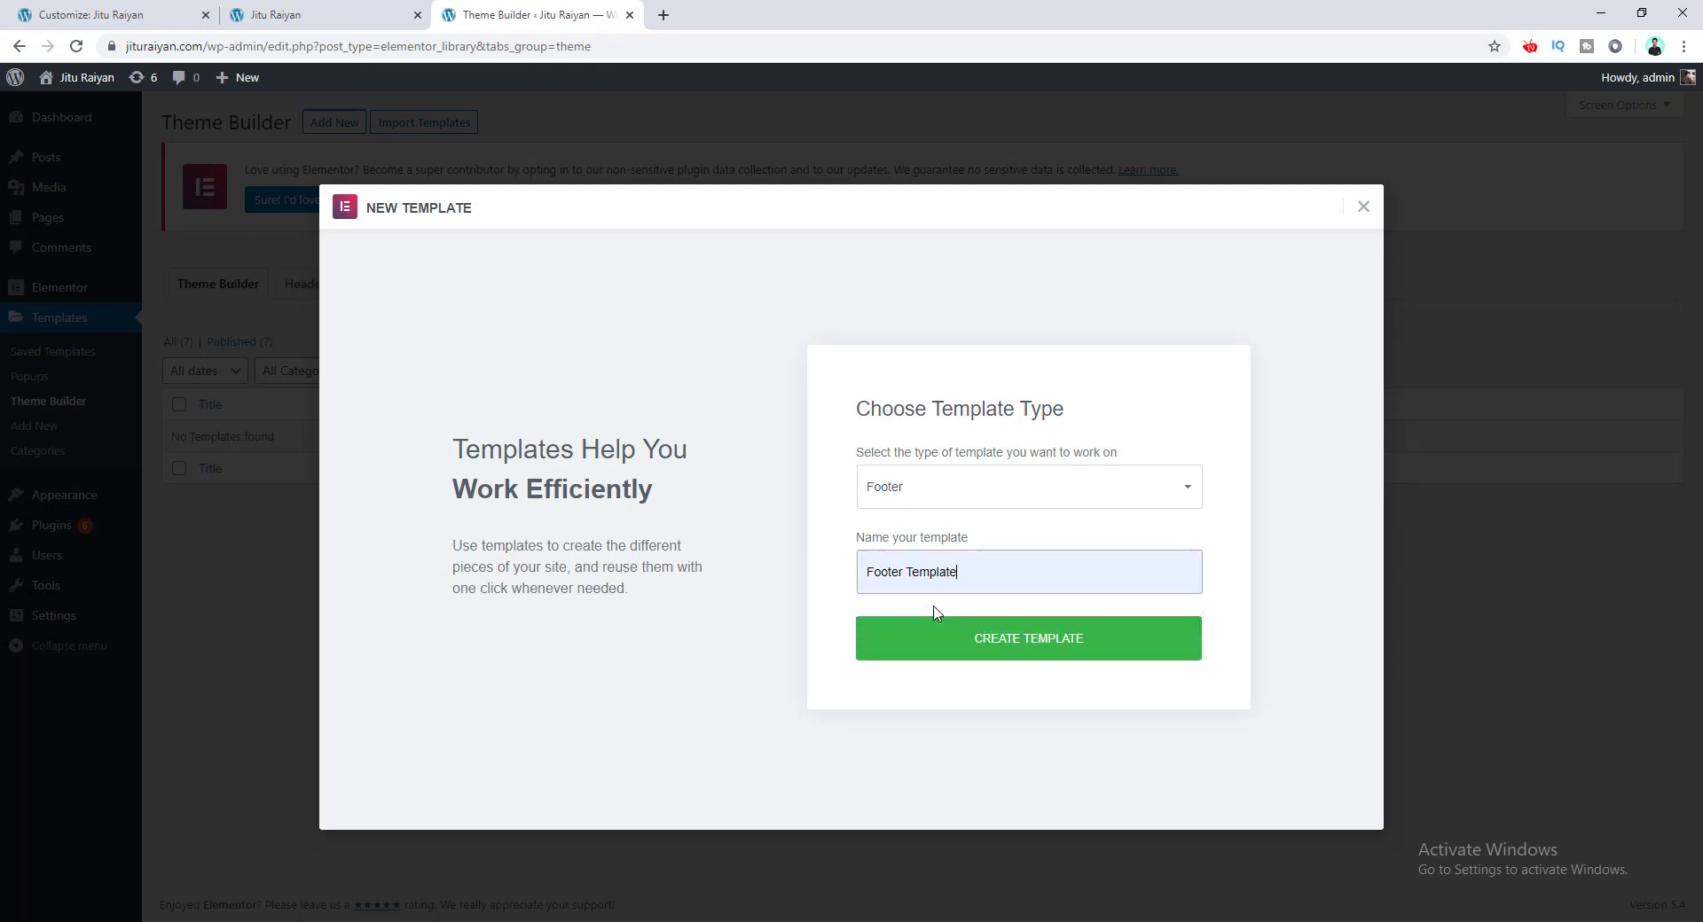
{"action": "left_click", "coordinate": [940, 645]}
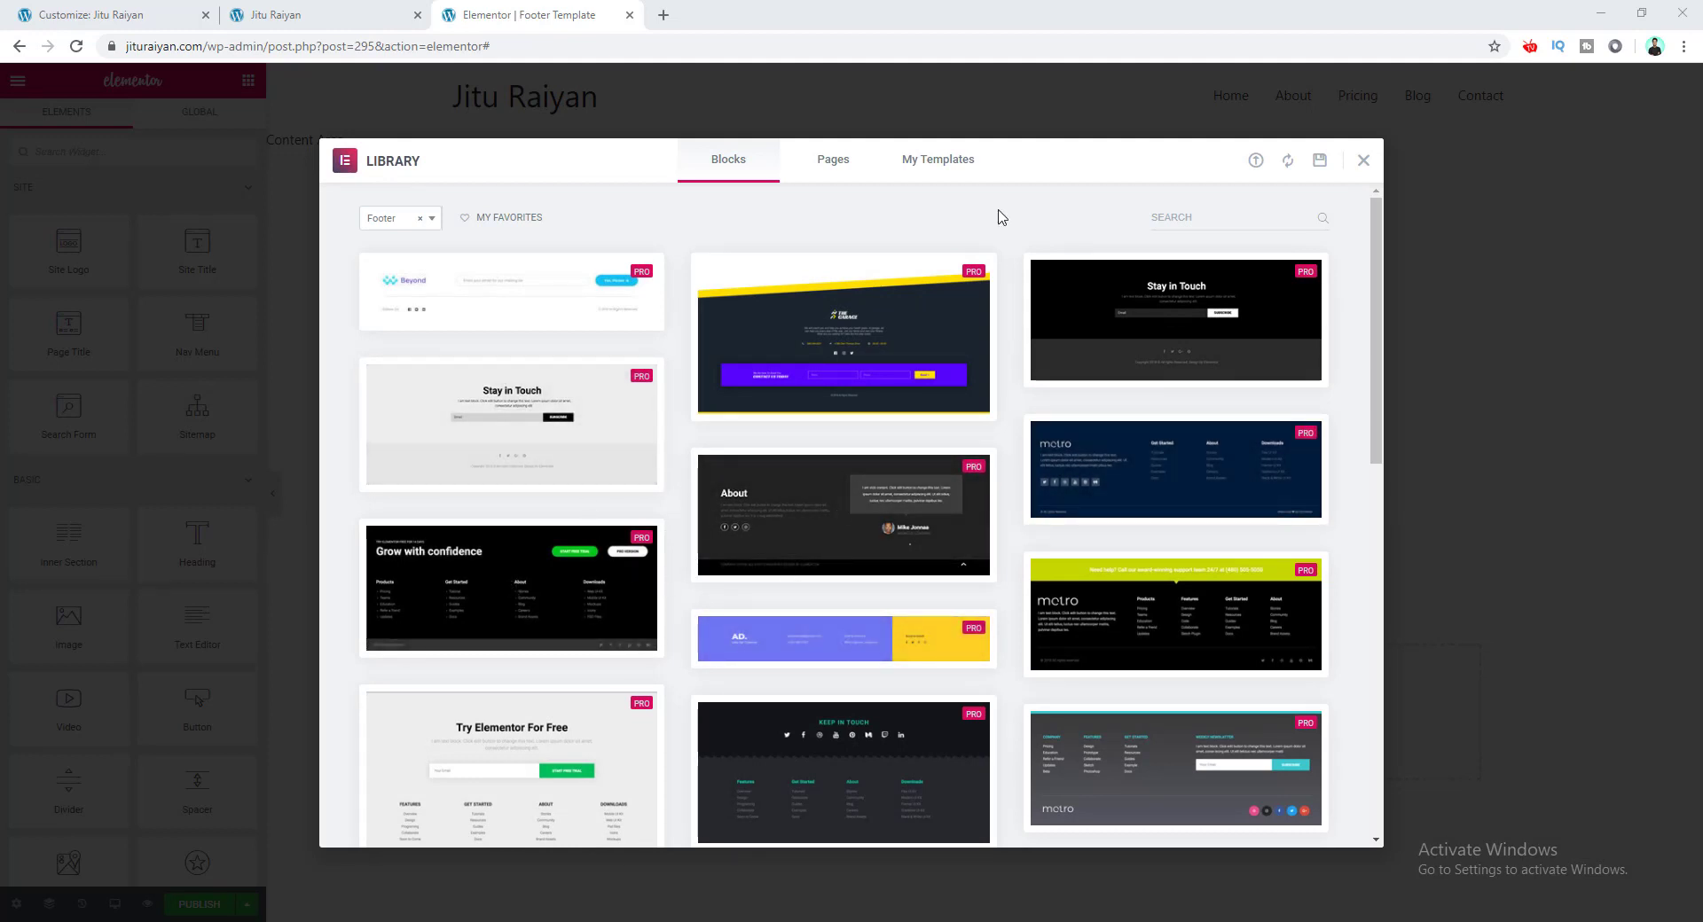
Insert the saved "F Black" section from My Templates into the footer template
{"action": "left_click", "coordinate": [950, 171]}
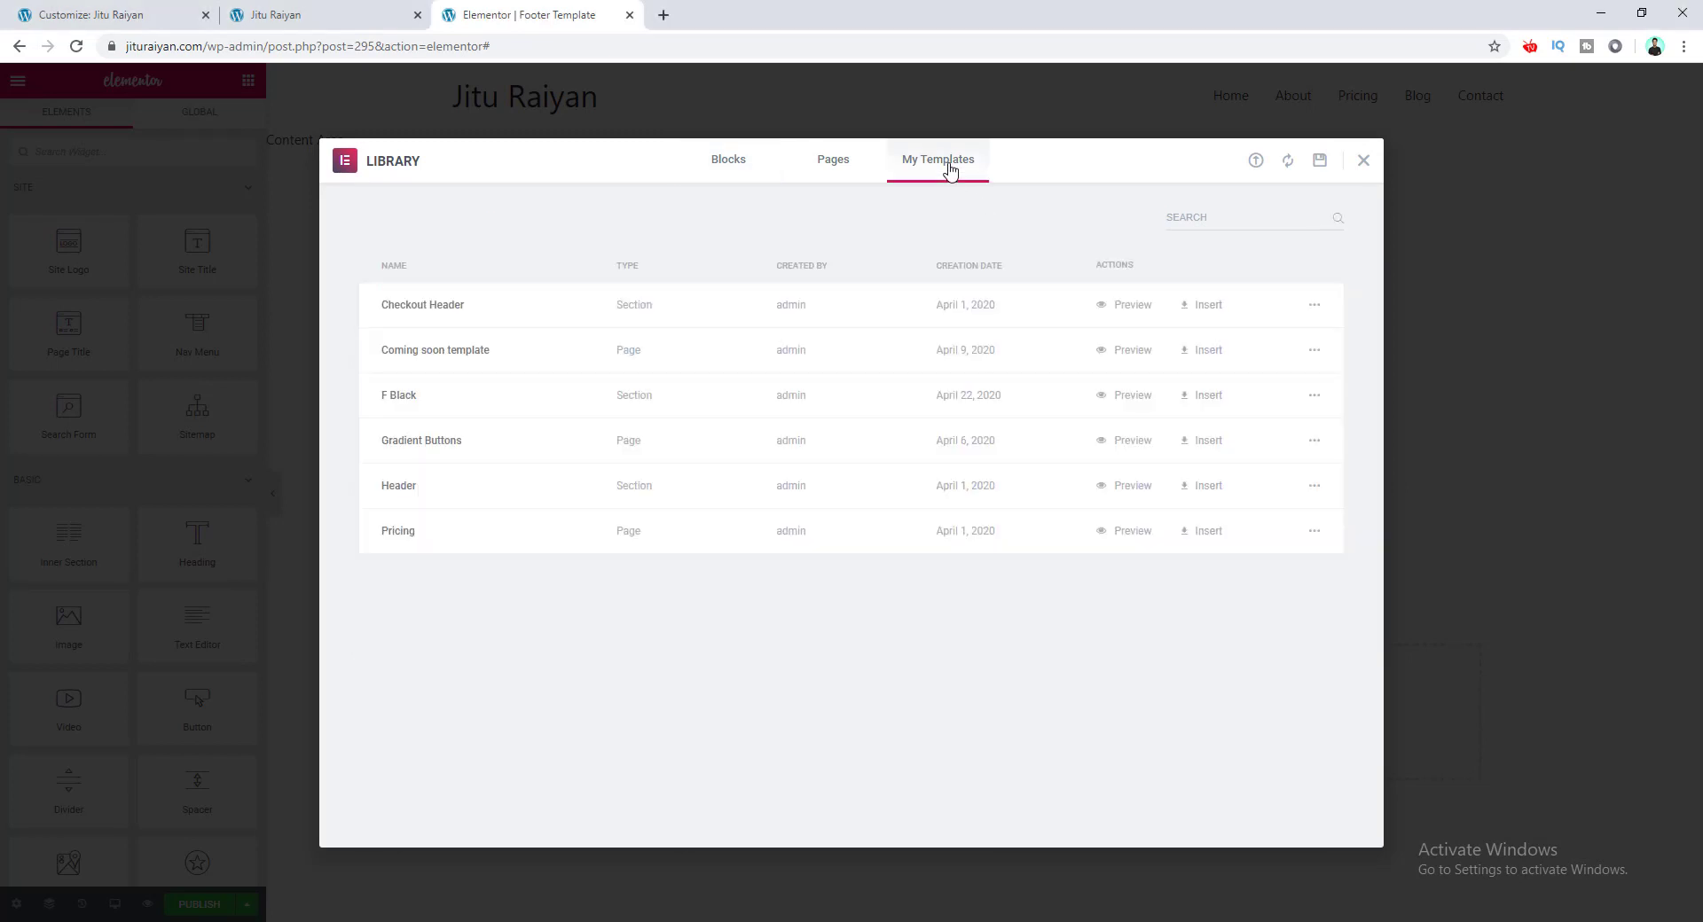
{"action": "left_click", "coordinate": [1193, 397]}
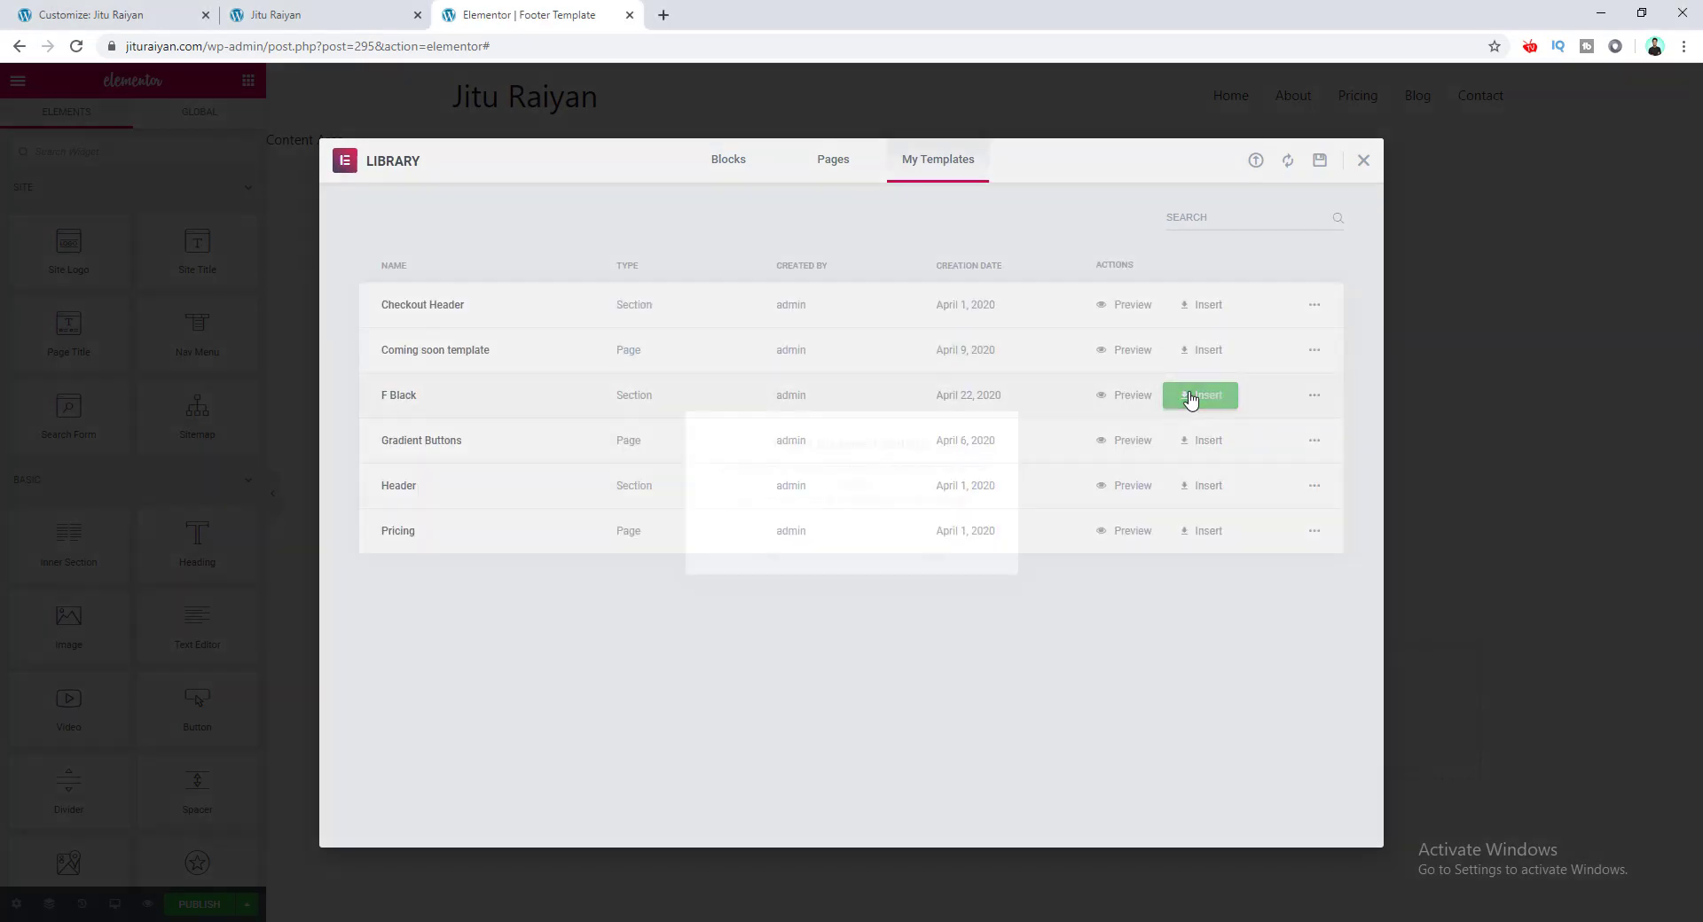
{"action": "left_click", "coordinate": [966, 555]}
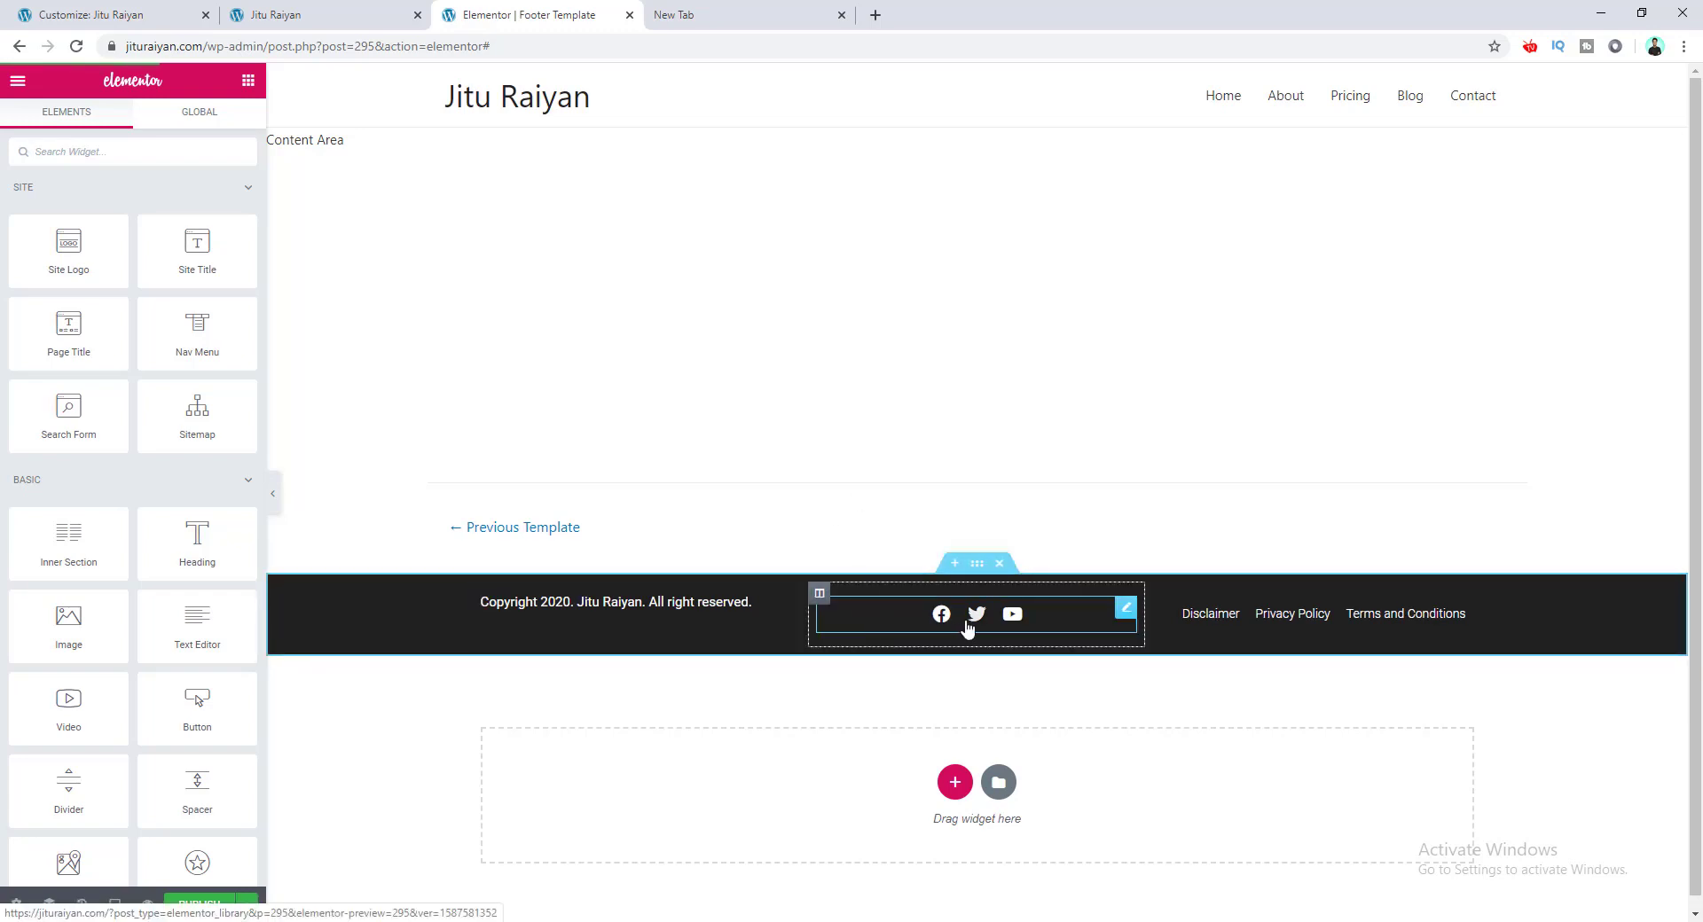
Replace the static copyright text in the footer's text widget with the Current Date Time dynamic tag
{"action": "left_click", "coordinate": [667, 628]}
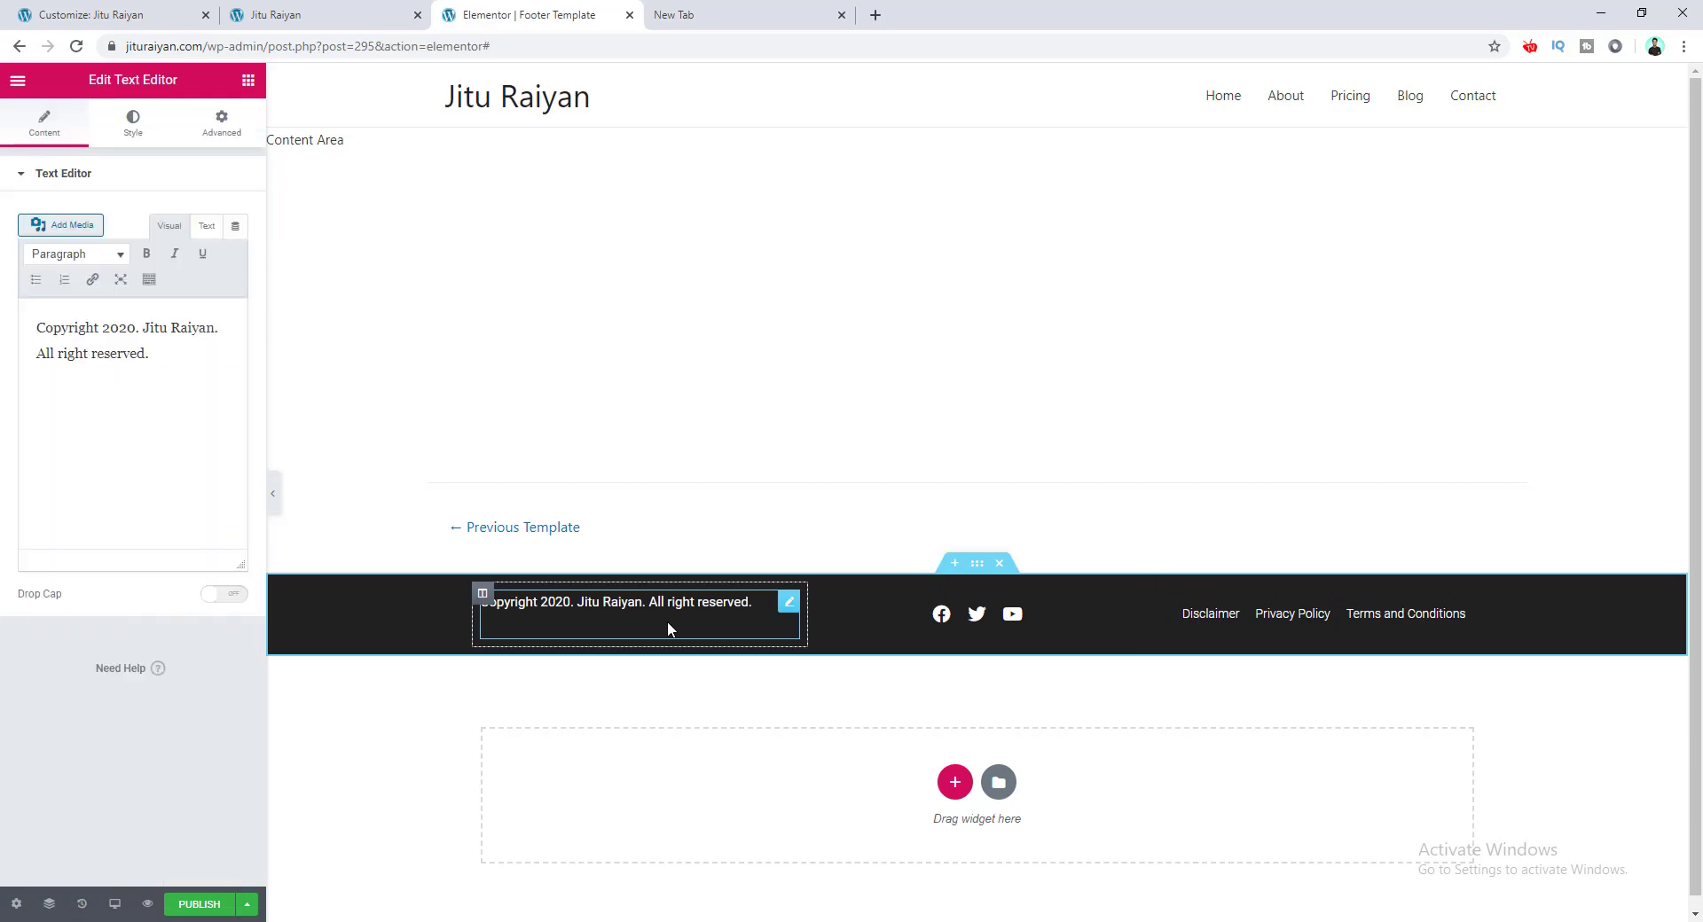
{"action": "left_click", "coordinate": [173, 372]}
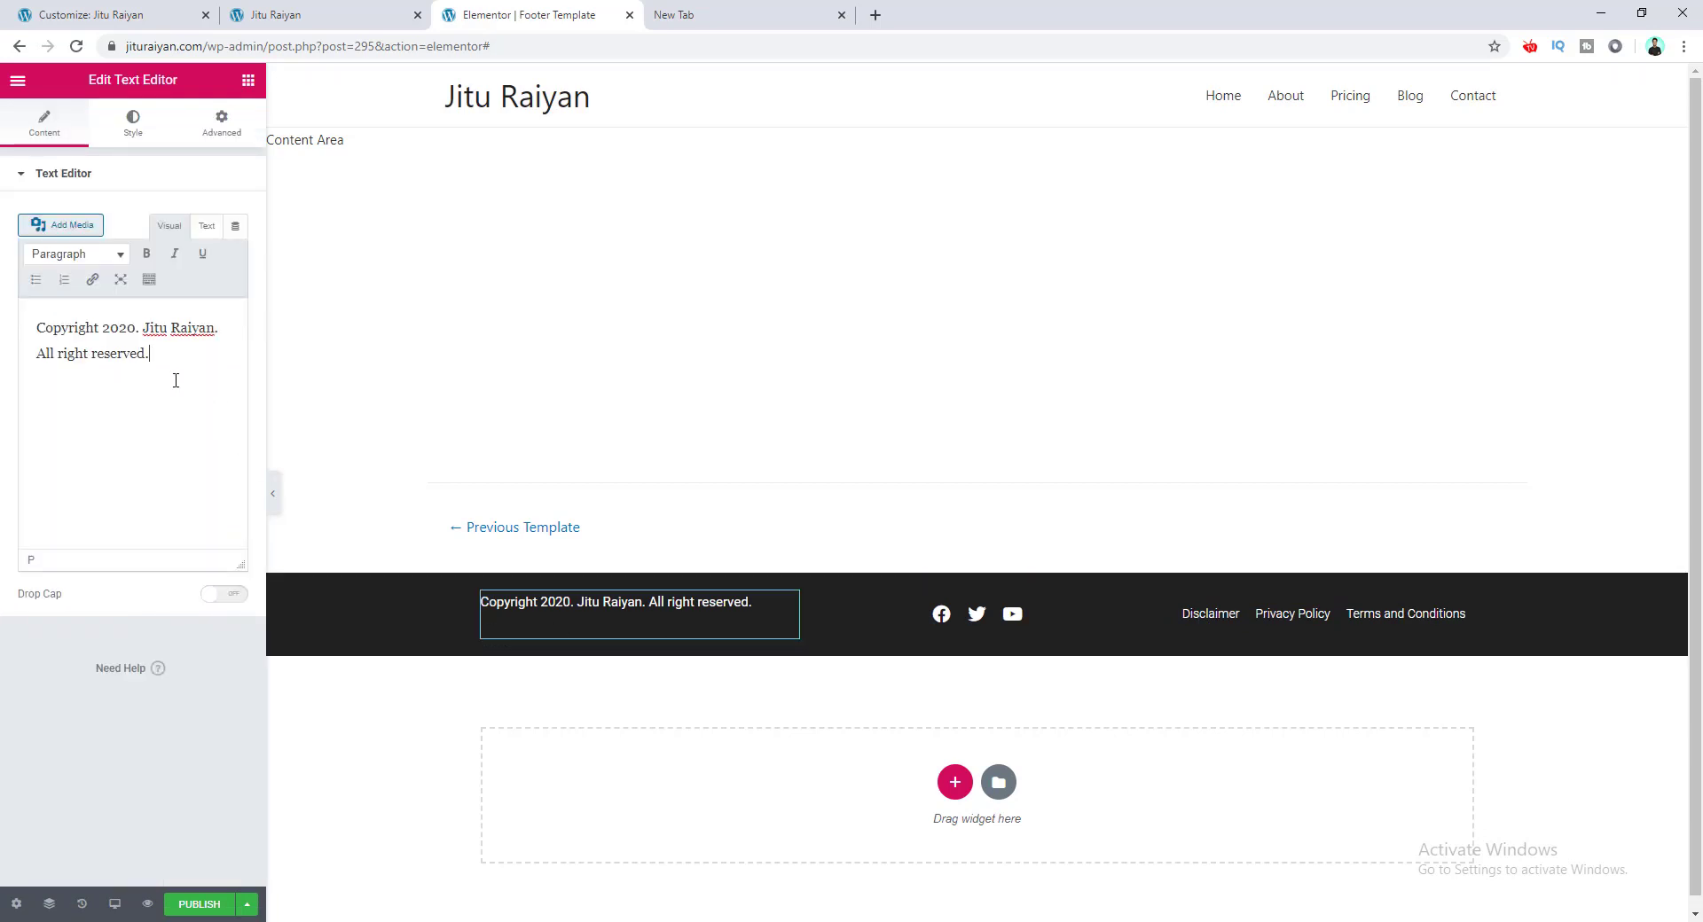
{"action": "left_click_drag", "start_coordinate": [104, 331], "coordinate": [135, 332]}
{"action": "left_click", "coordinate": [178, 362]}
{"action": "left_click_drag", "start_coordinate": [177, 362], "coordinate": [3, 299]}
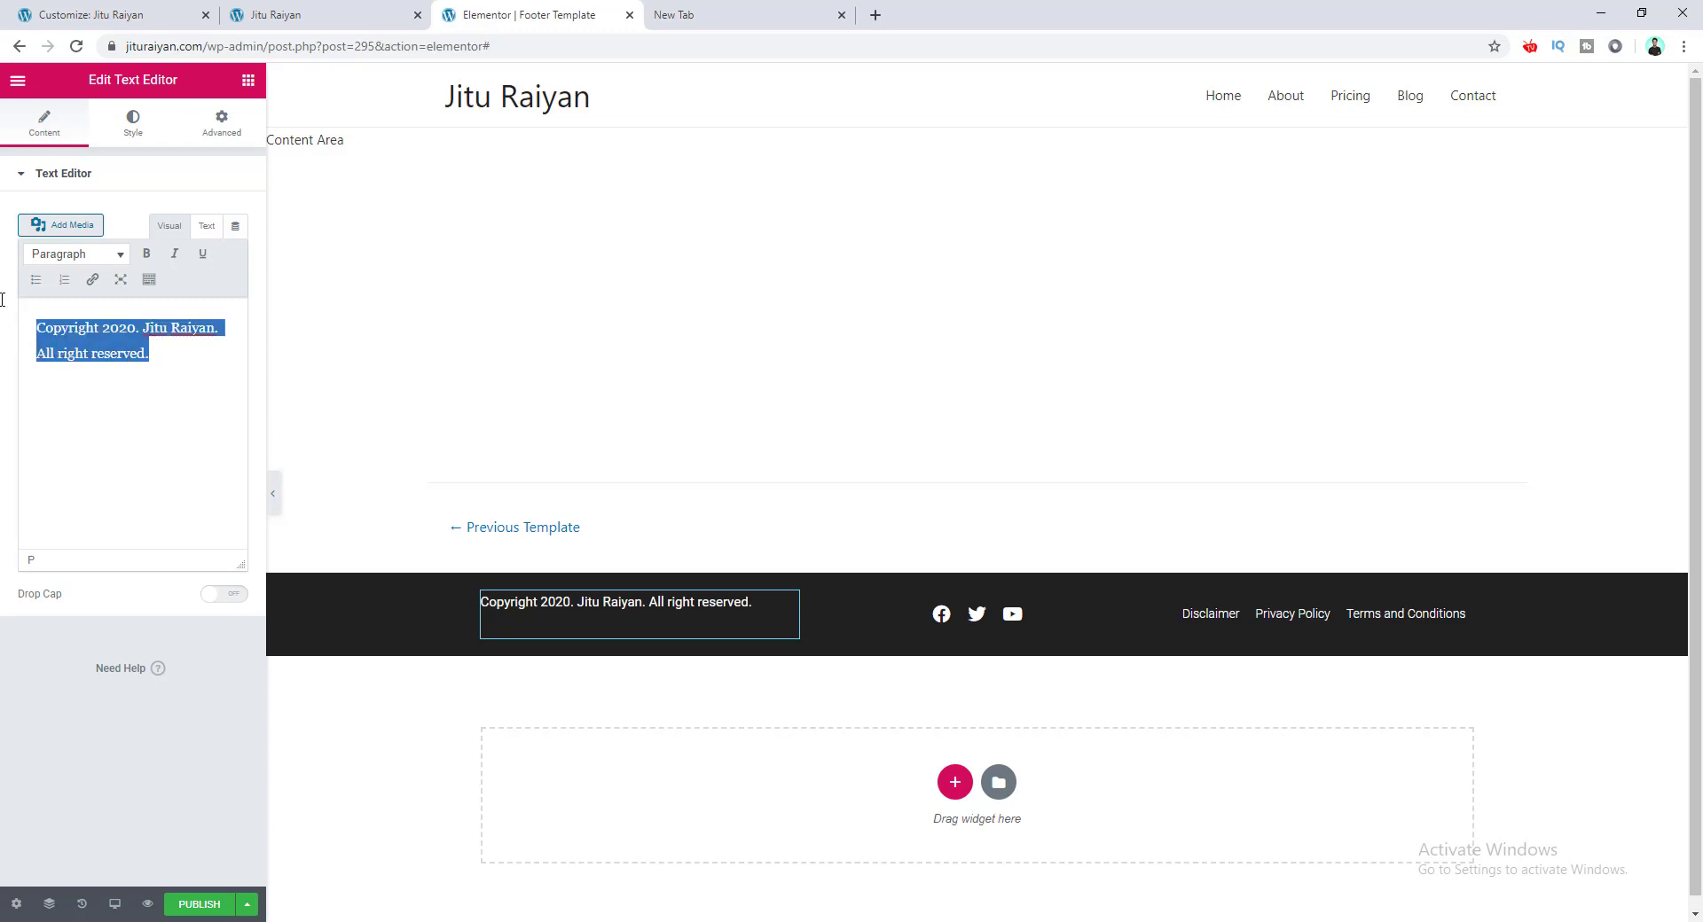
{"action": "key", "text": "BackSpace"}
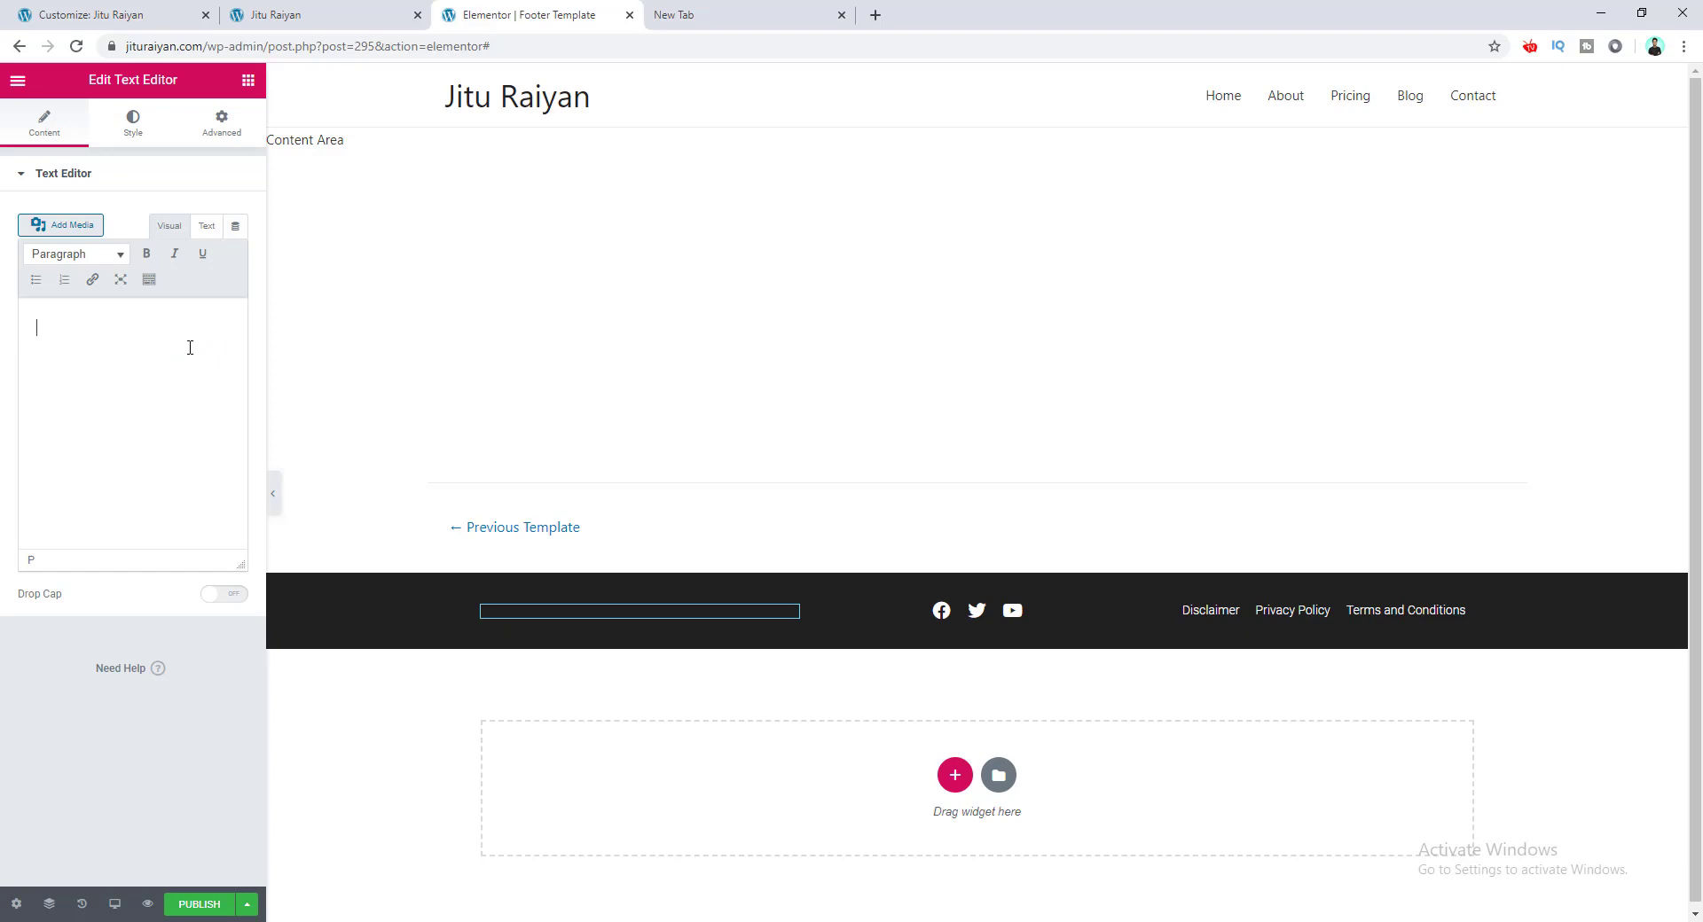
{"action": "left_click", "coordinate": [237, 232]}
{"action": "scroll", "coordinate": [182, 346], "scroll_direction": "down", "scroll_amount": 3}
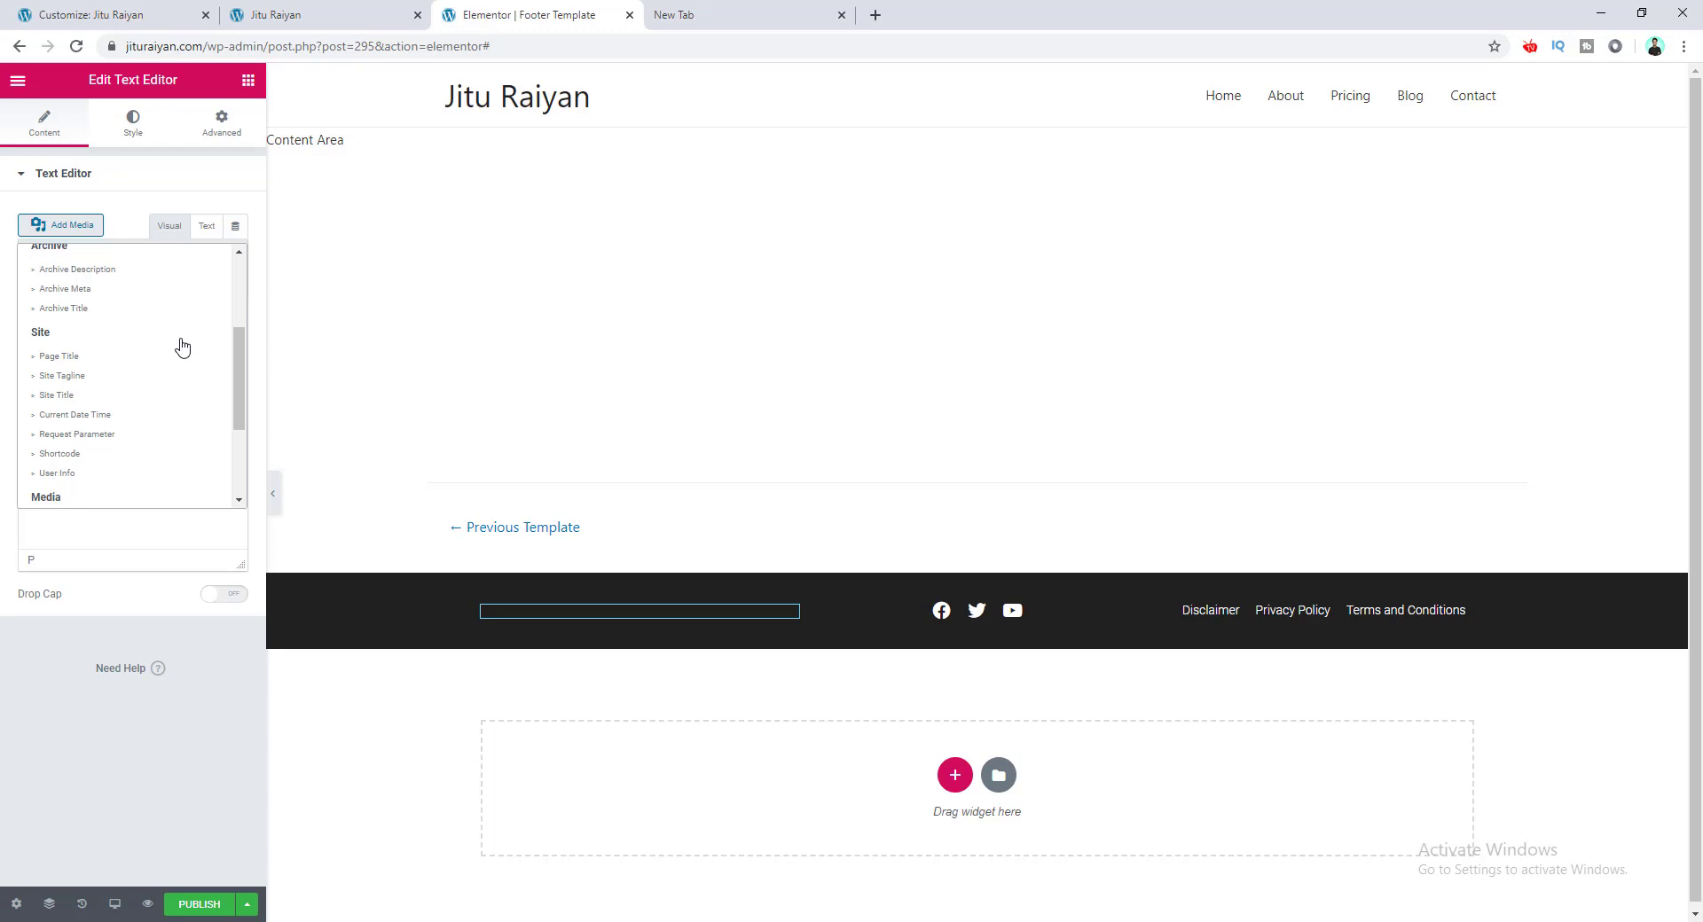
{"action": "left_click", "coordinate": [103, 415]}
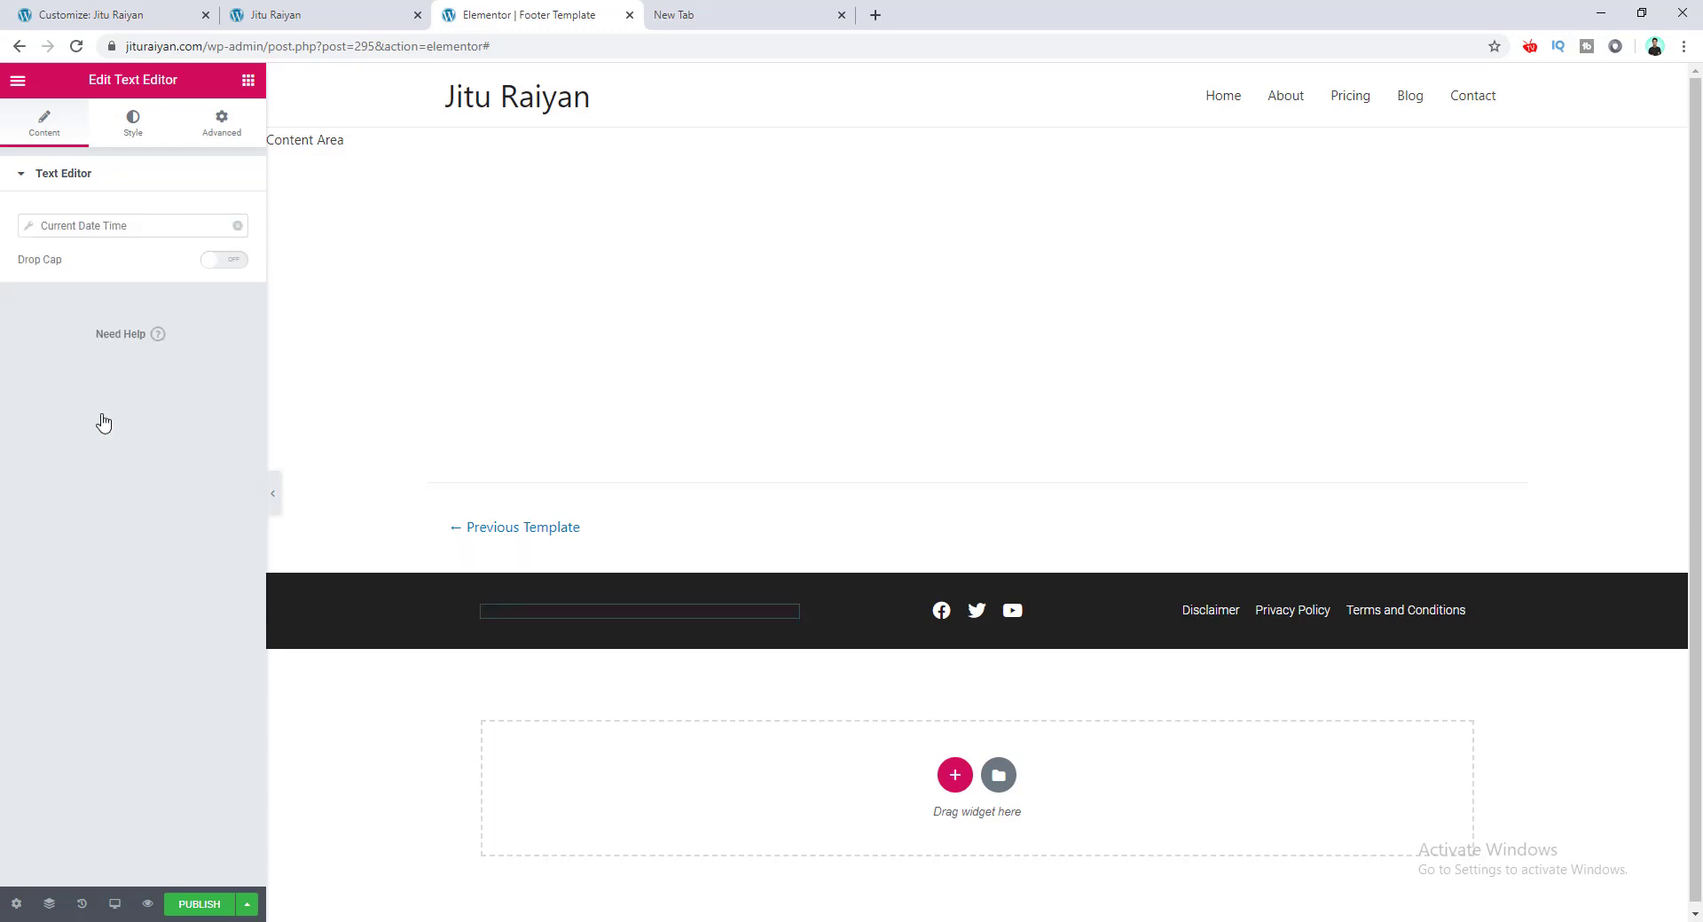
Set the Current Date Time tag to a custom date format of Y so that it outputs only the year
{"action": "left_click", "coordinate": [28, 233]}
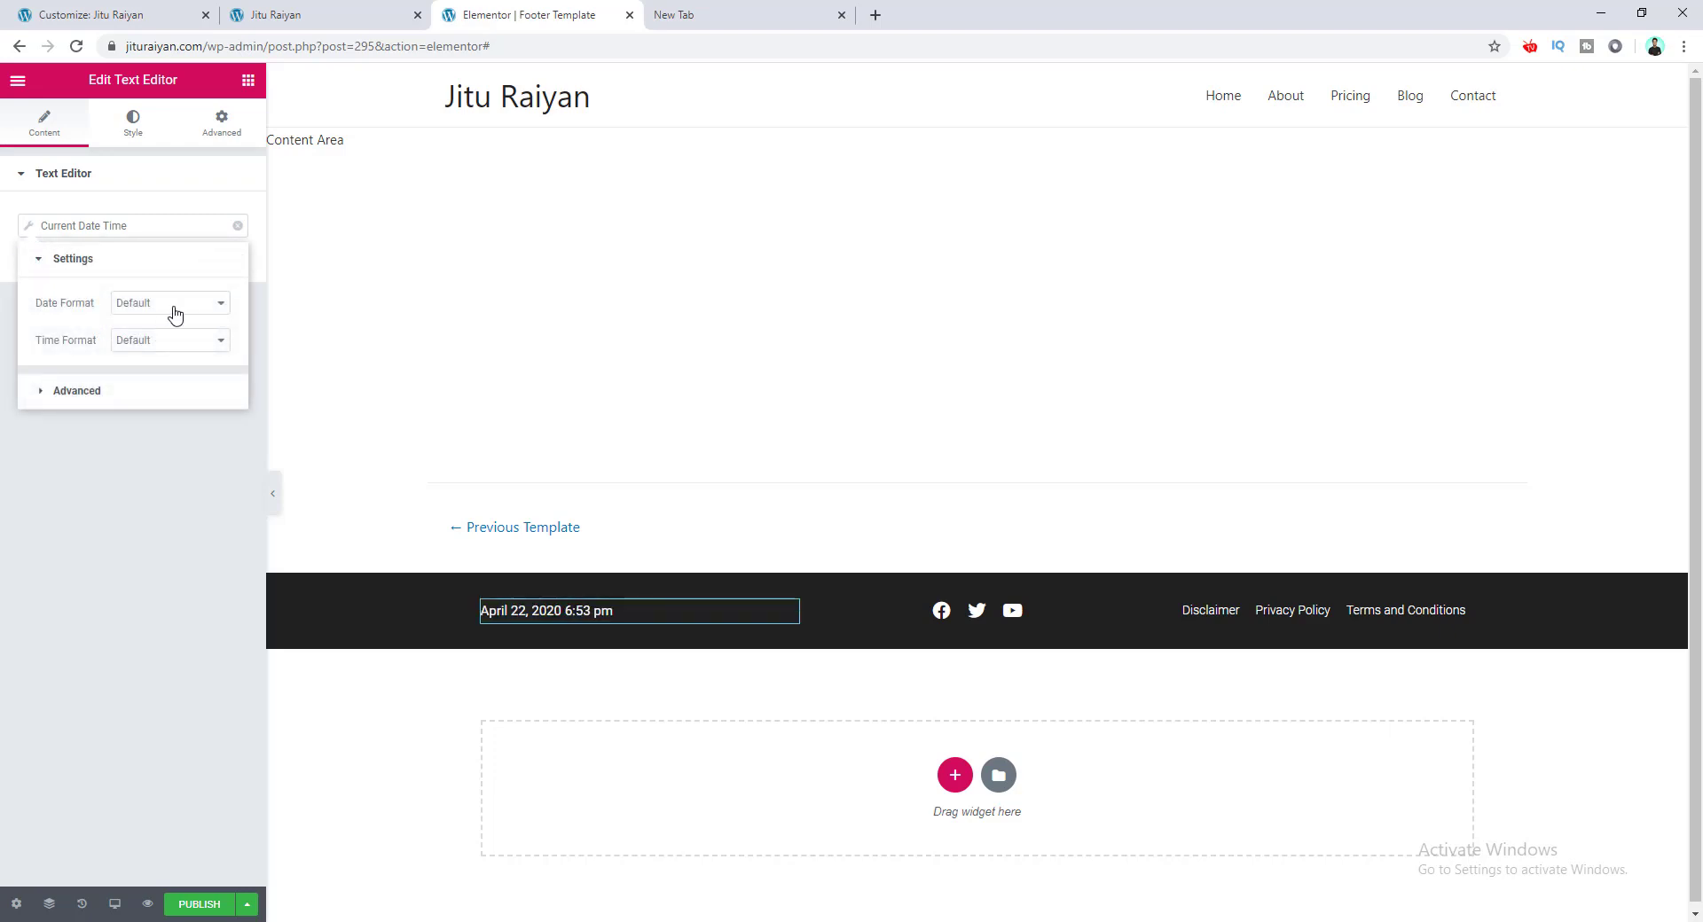
{"action": "left_click", "coordinate": [174, 310]}
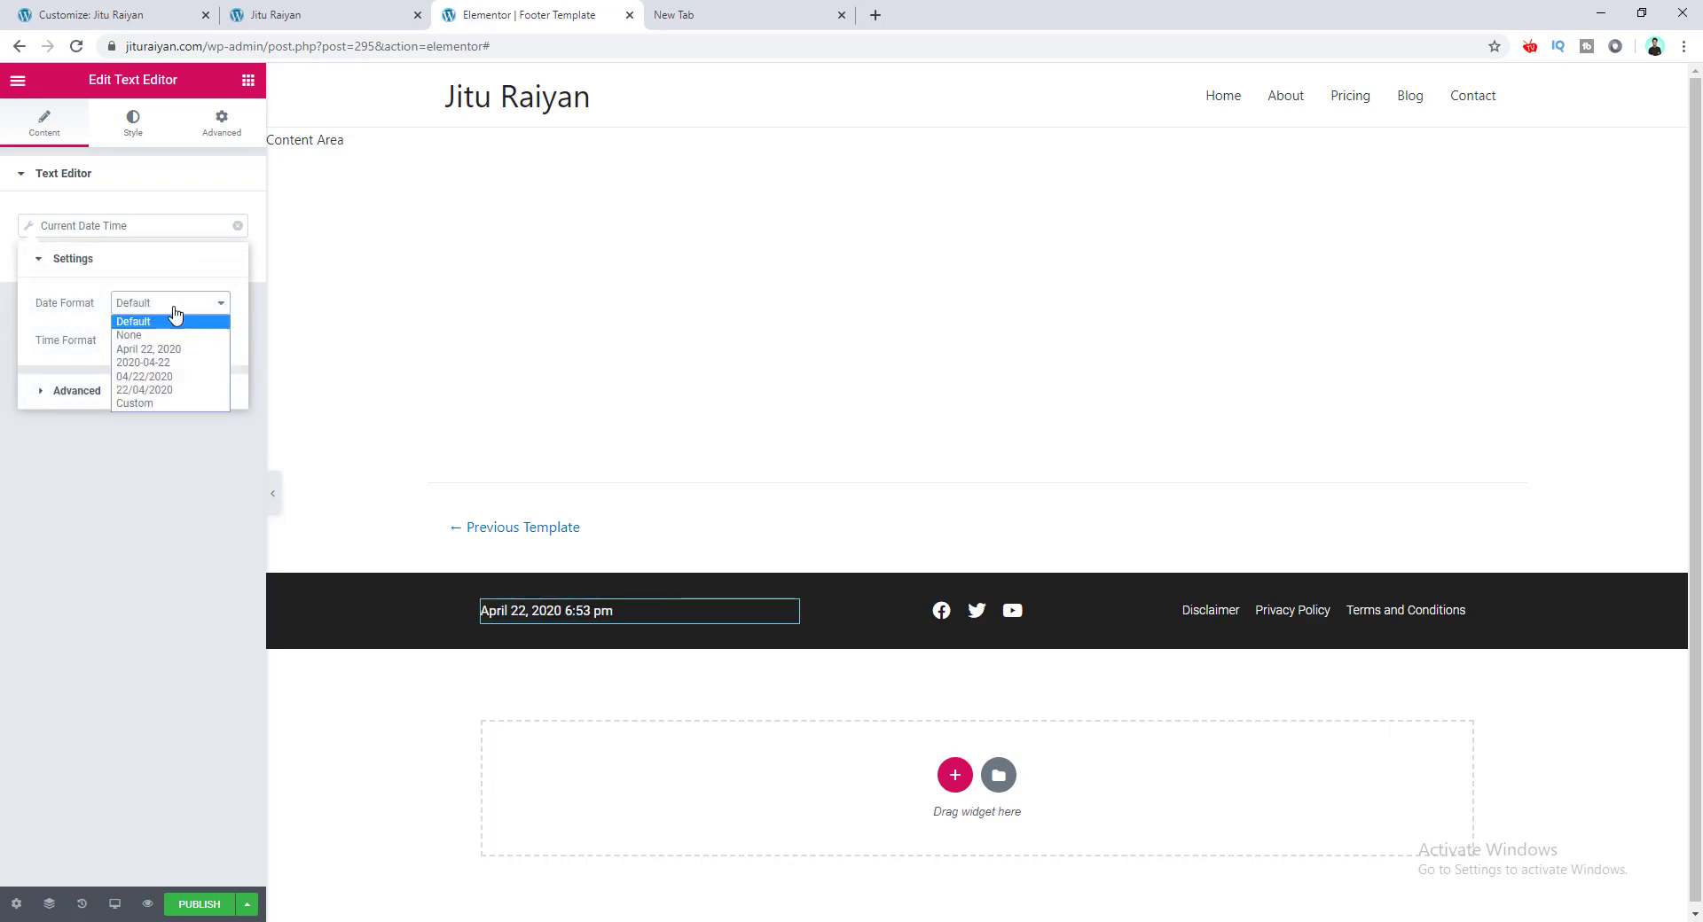
{"action": "left_click", "coordinate": [165, 403]}
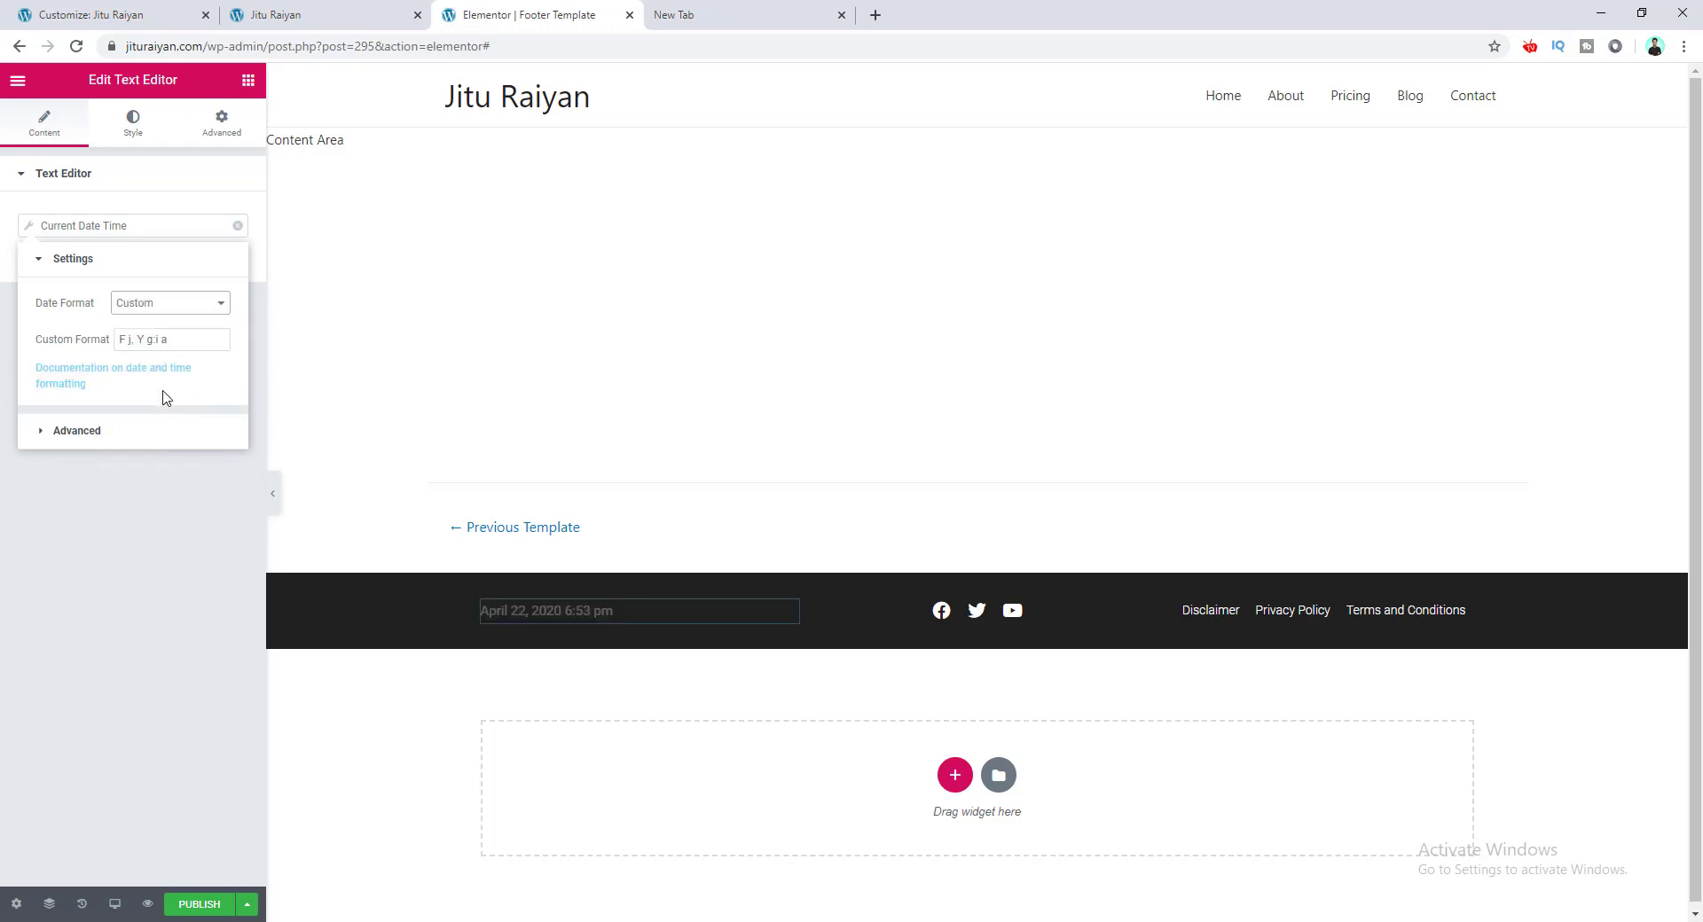
{"action": "key", "text": "Tab"}
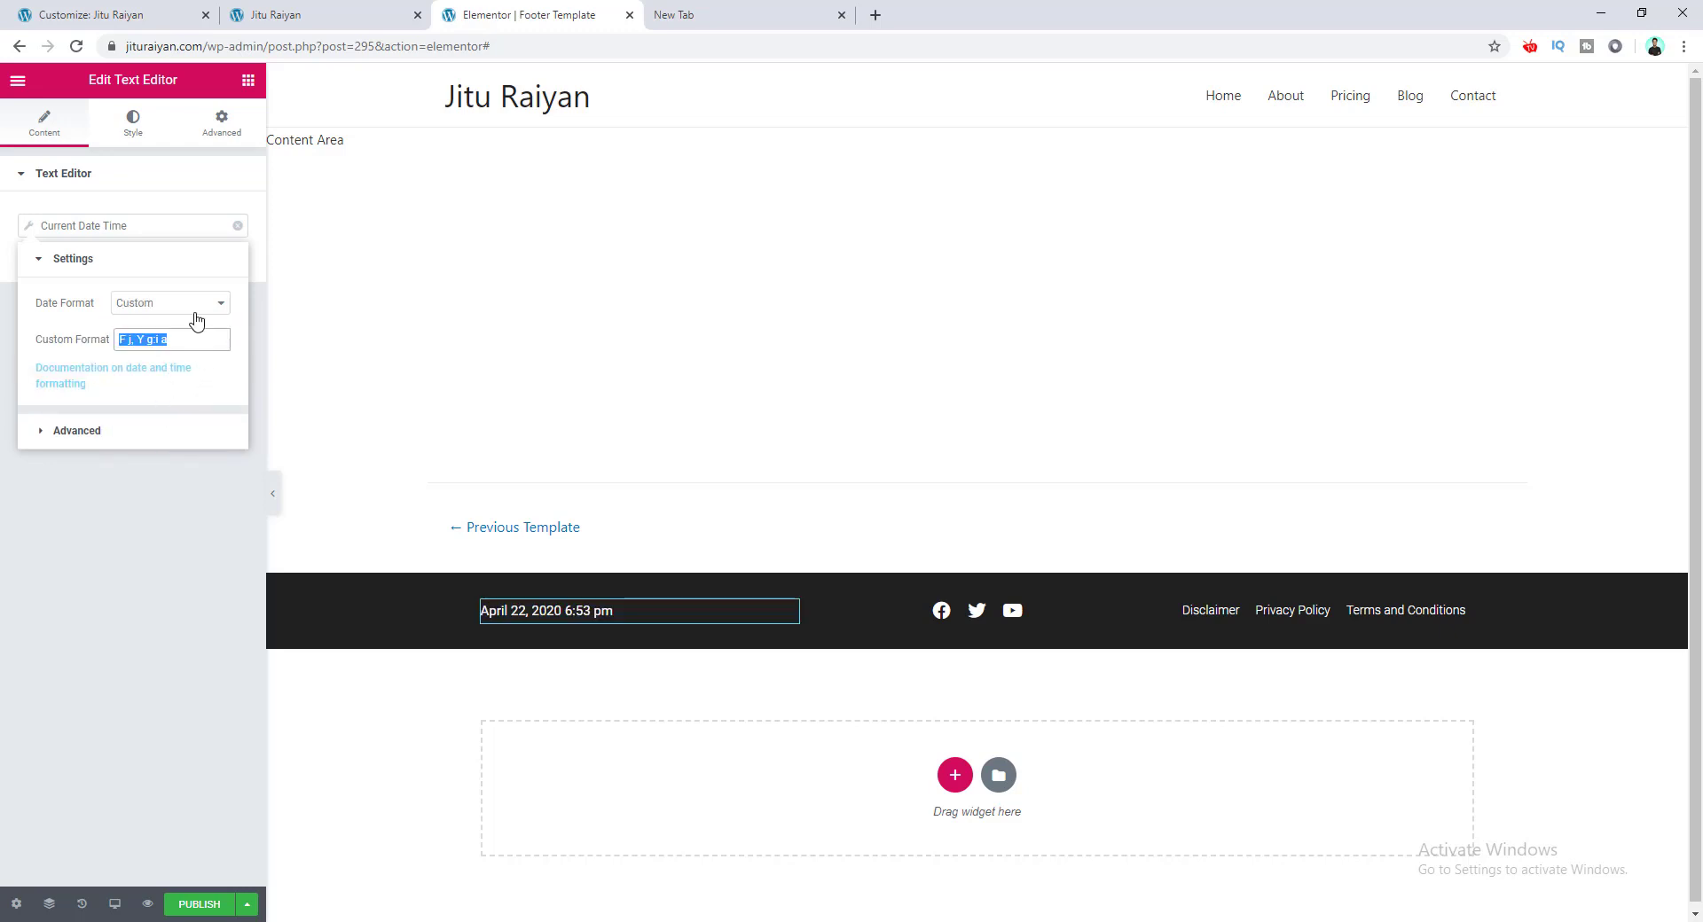
{"action": "type", "text": "Y"}
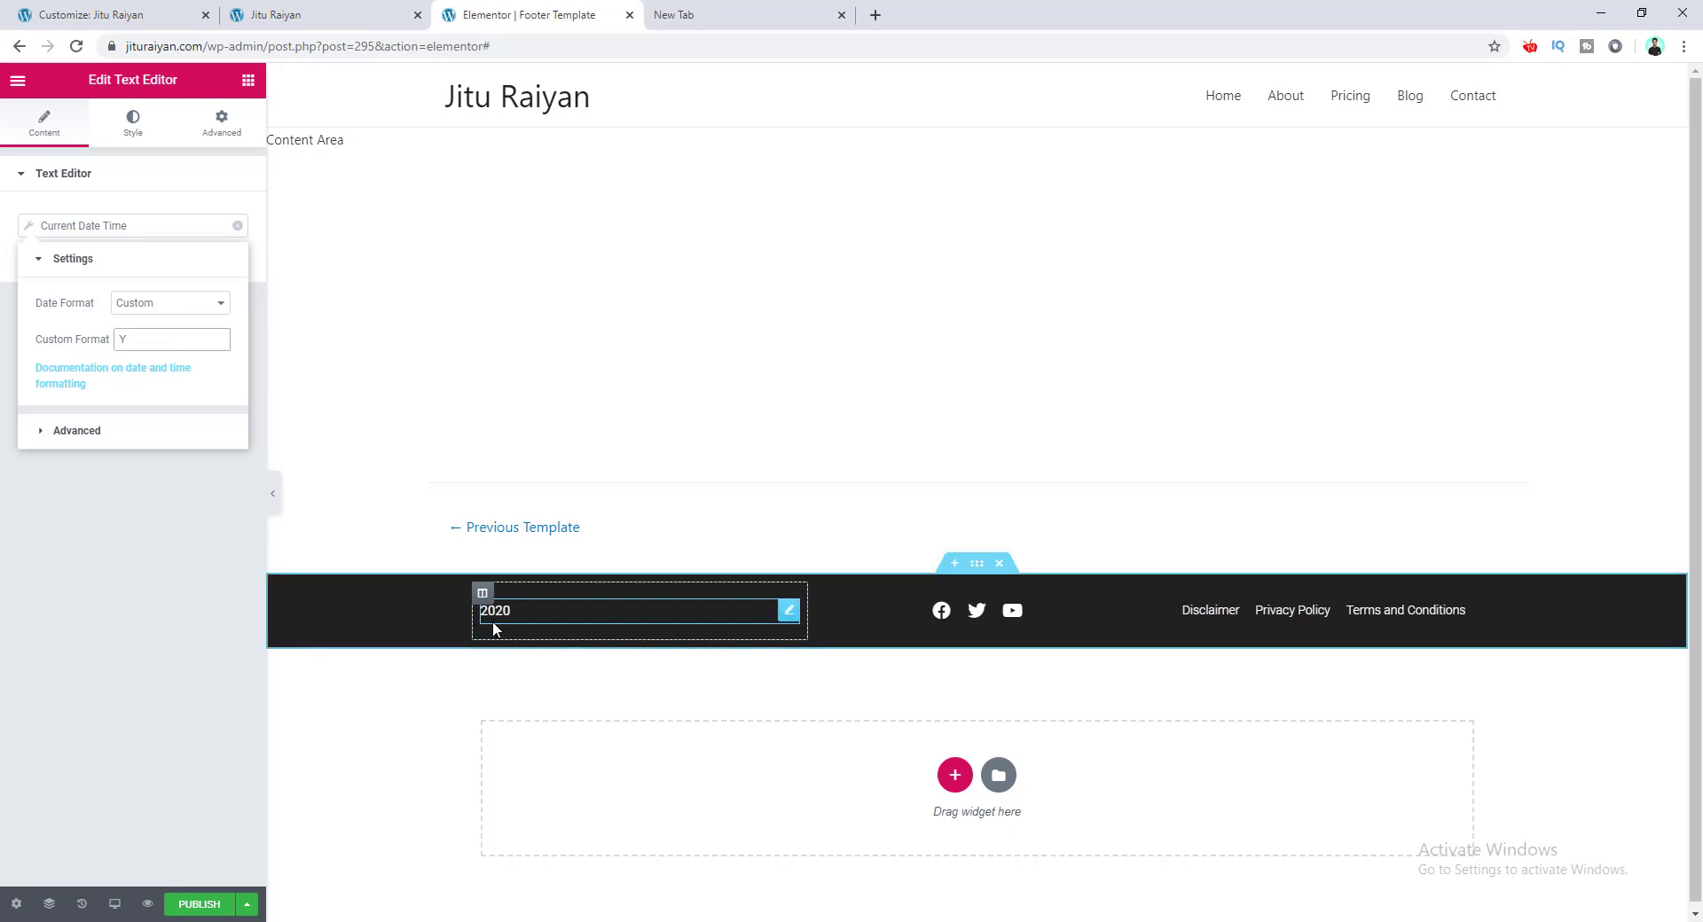
Add "Copyright" before the dynamic year and the site name with "All right reserved." after it
{"action": "left_click", "coordinate": [77, 431]}
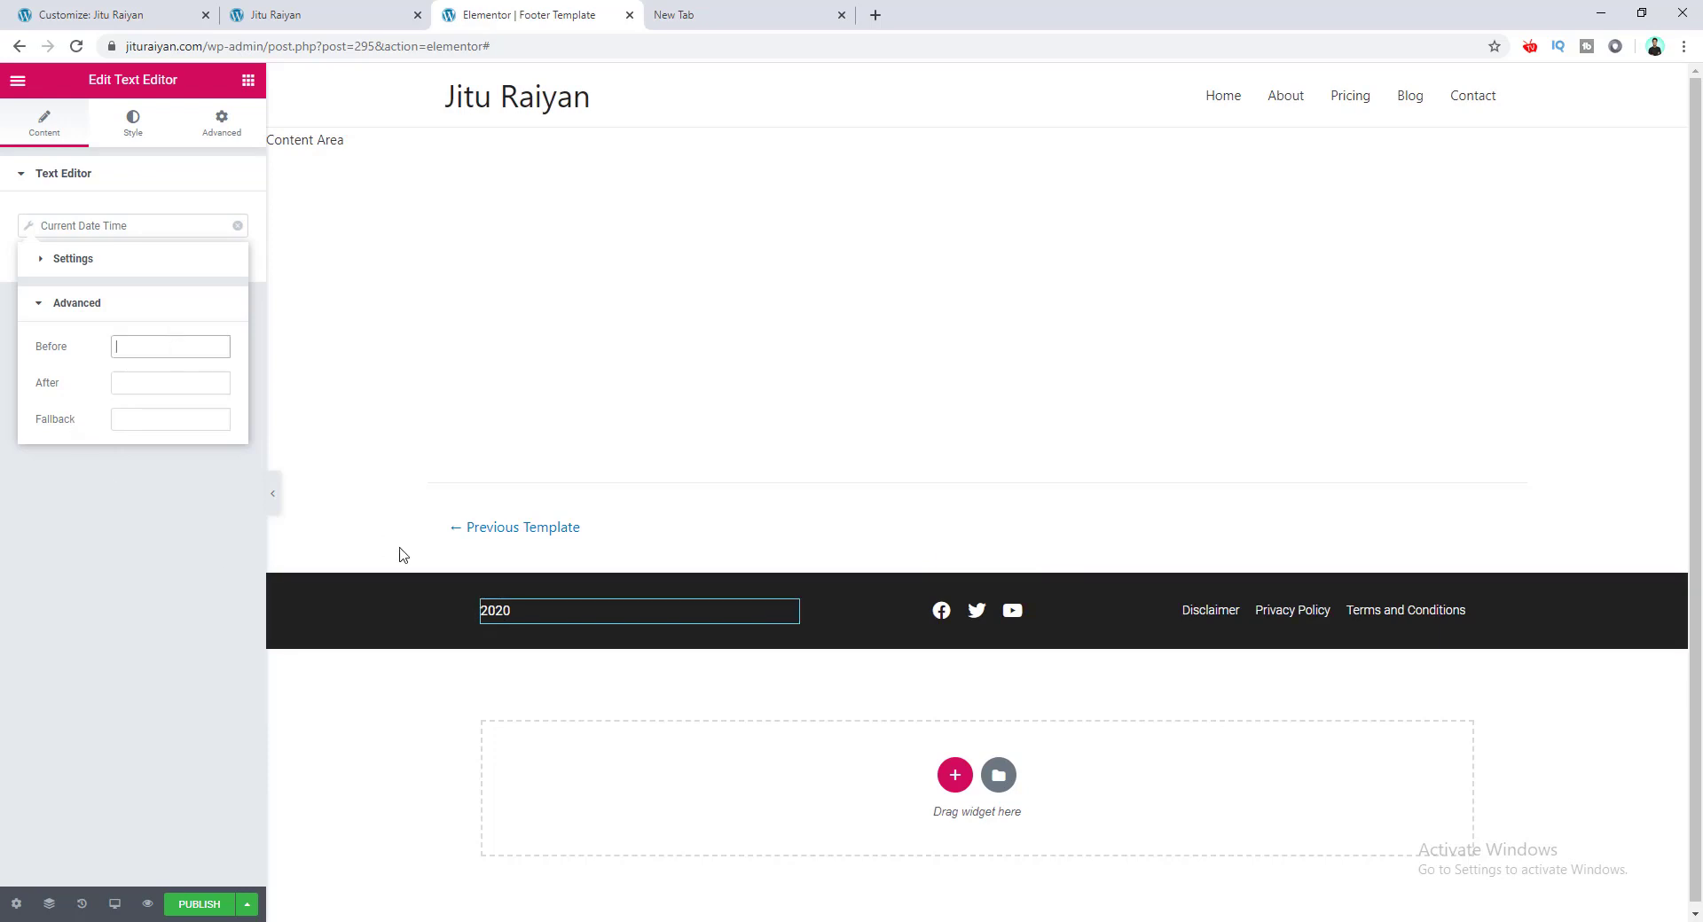
{"action": "left_click", "coordinate": [184, 349]}
{"action": "type", "text": "Copyright"}
{"action": "key", "text": "Tab"}
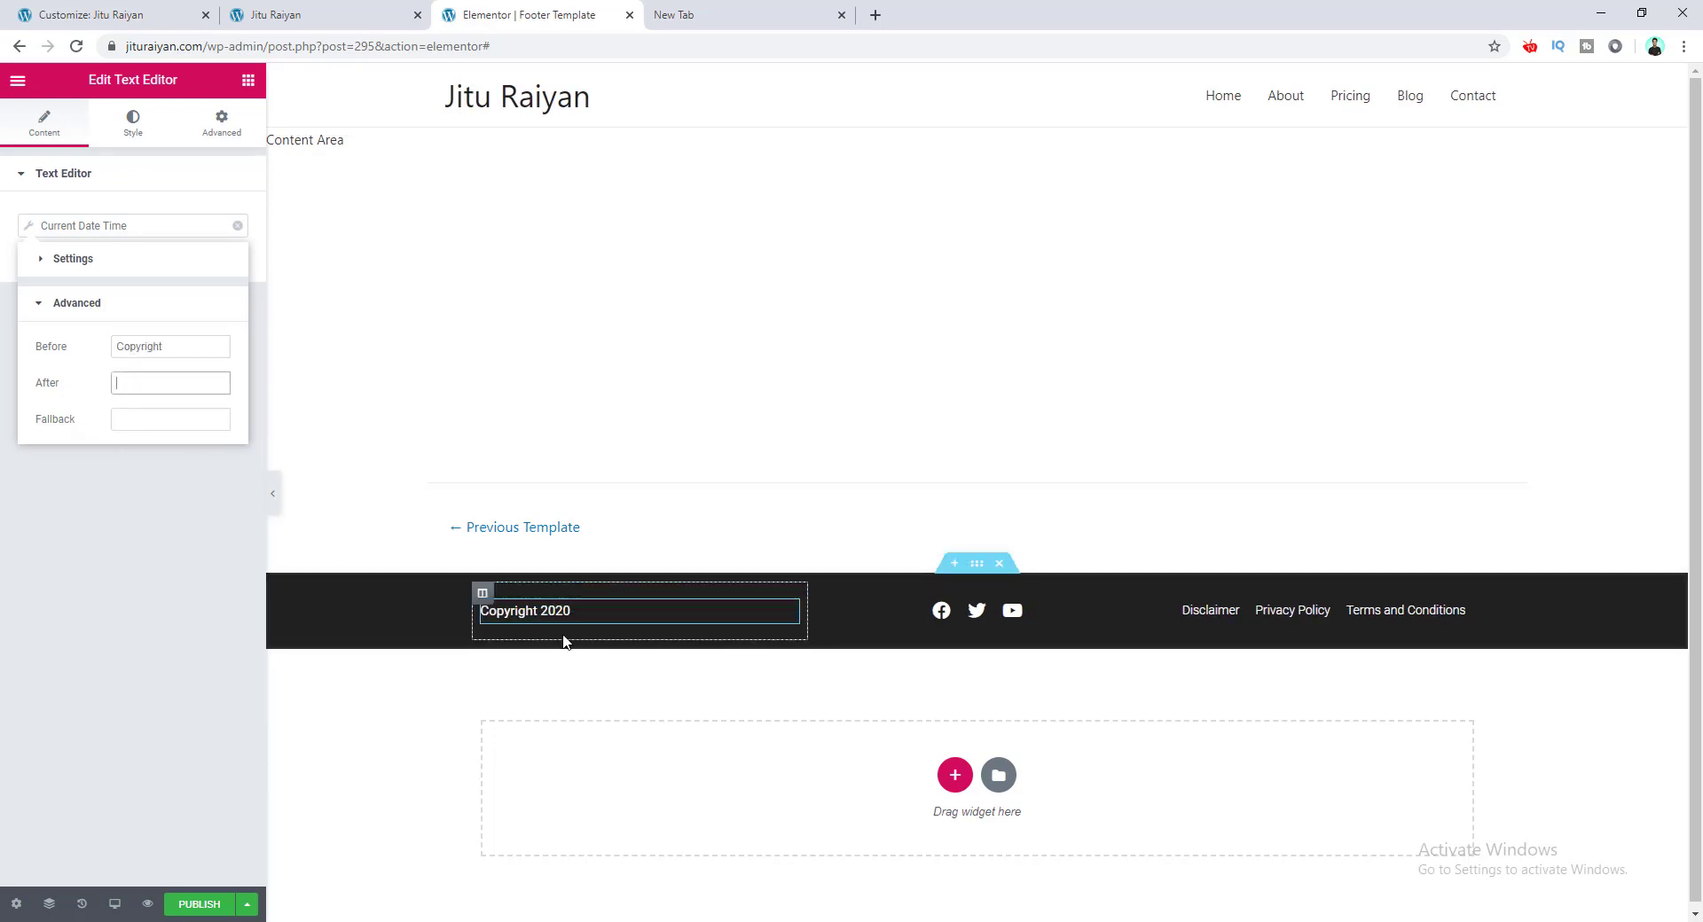
{"action": "left_click", "coordinate": [185, 383]}
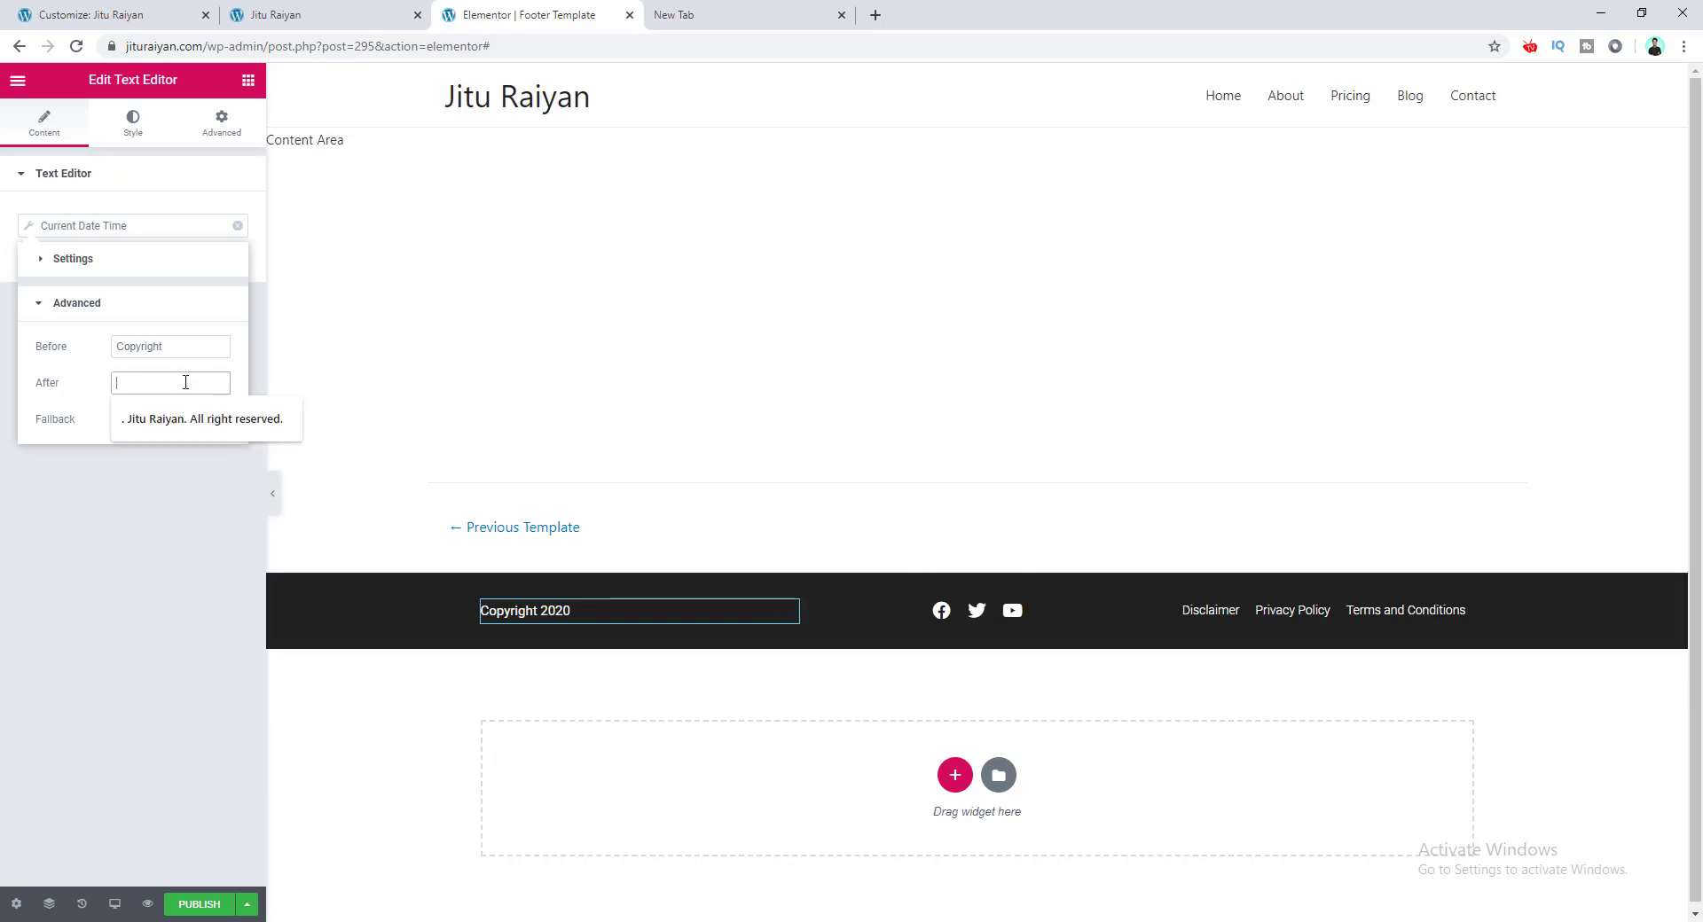
{"action": "key", "text": "Down"}
{"action": "key", "text": "Return"}
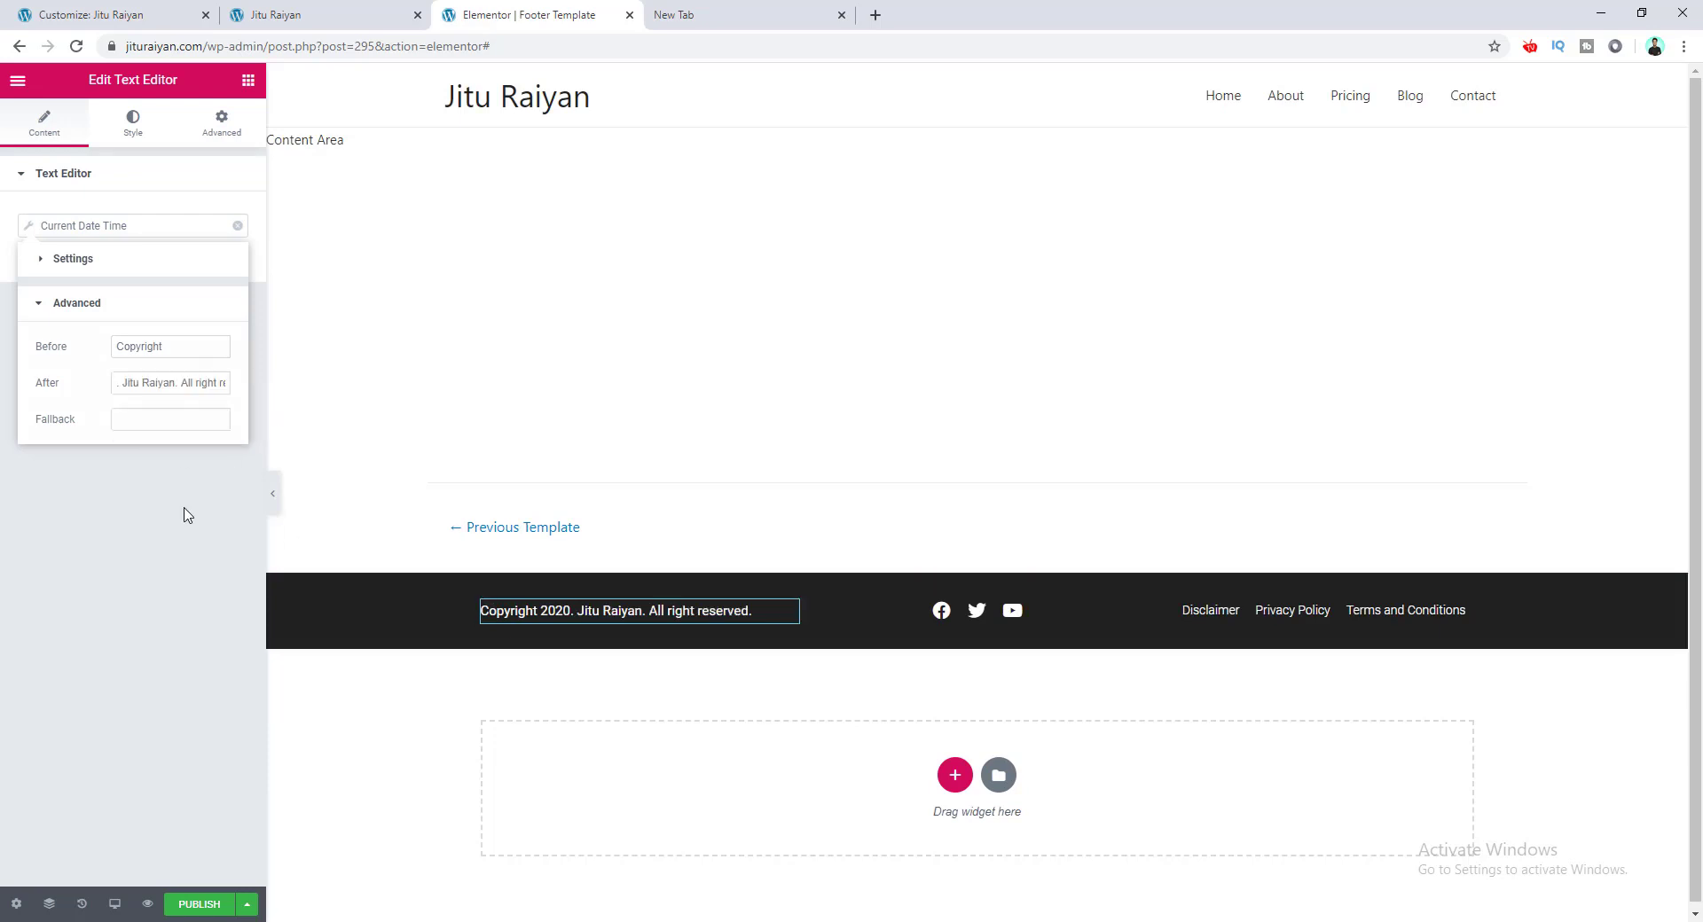
{"action": "left_click", "coordinate": [189, 514]}
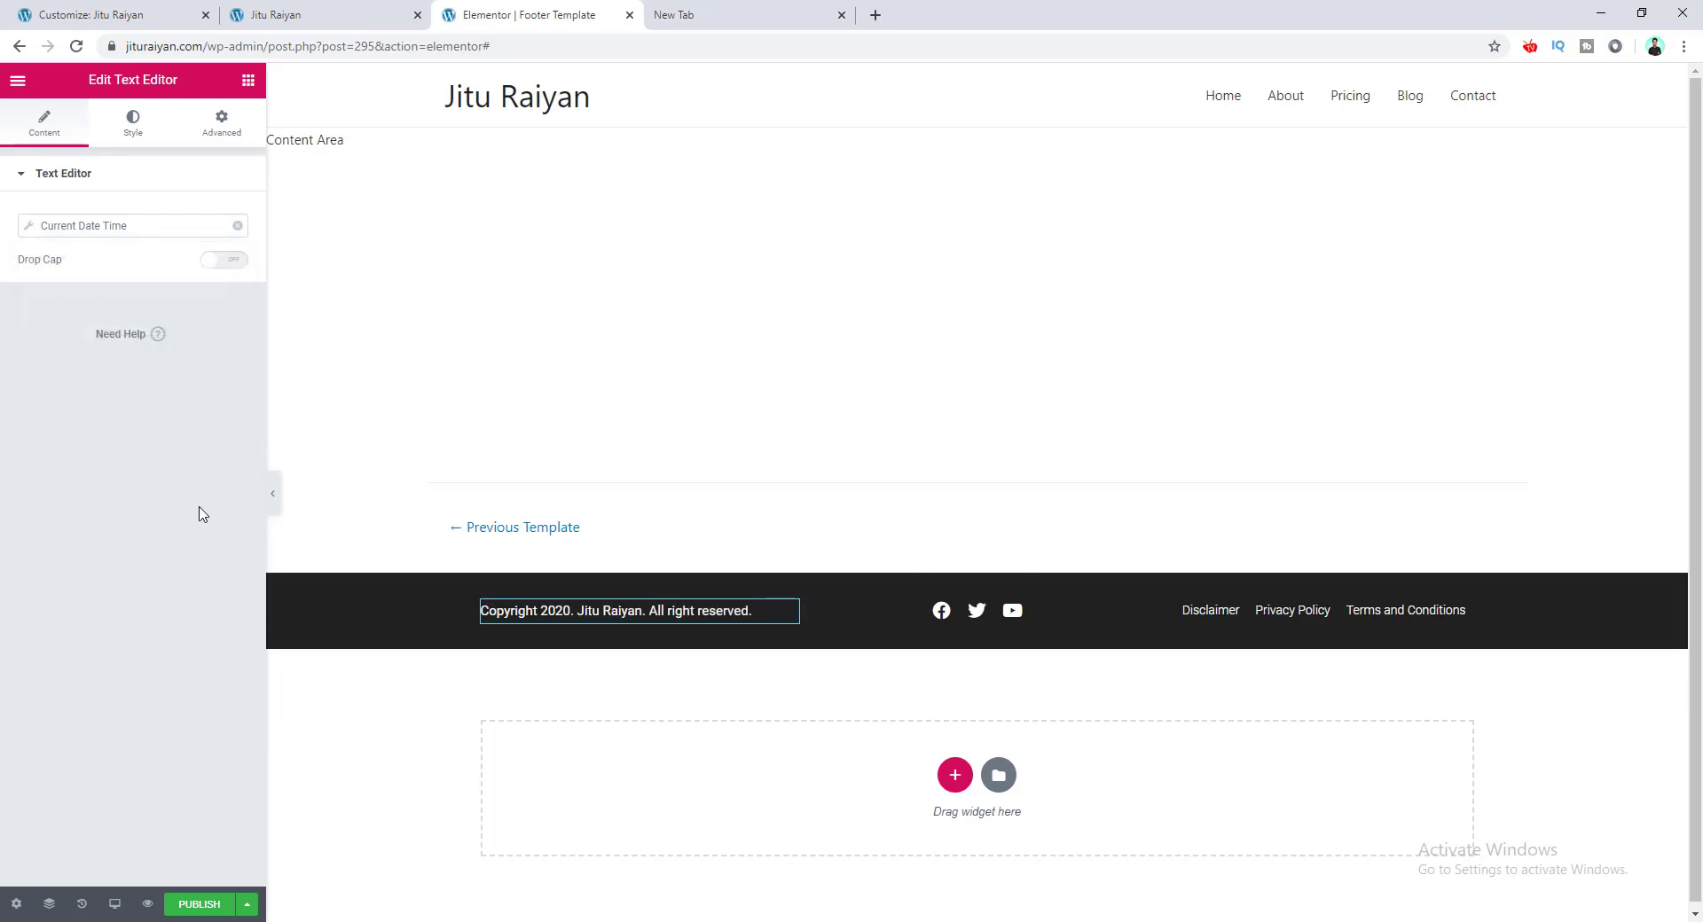
Publish the footer template with a display condition that includes the Entire Site
{"action": "left_click", "coordinate": [209, 904]}
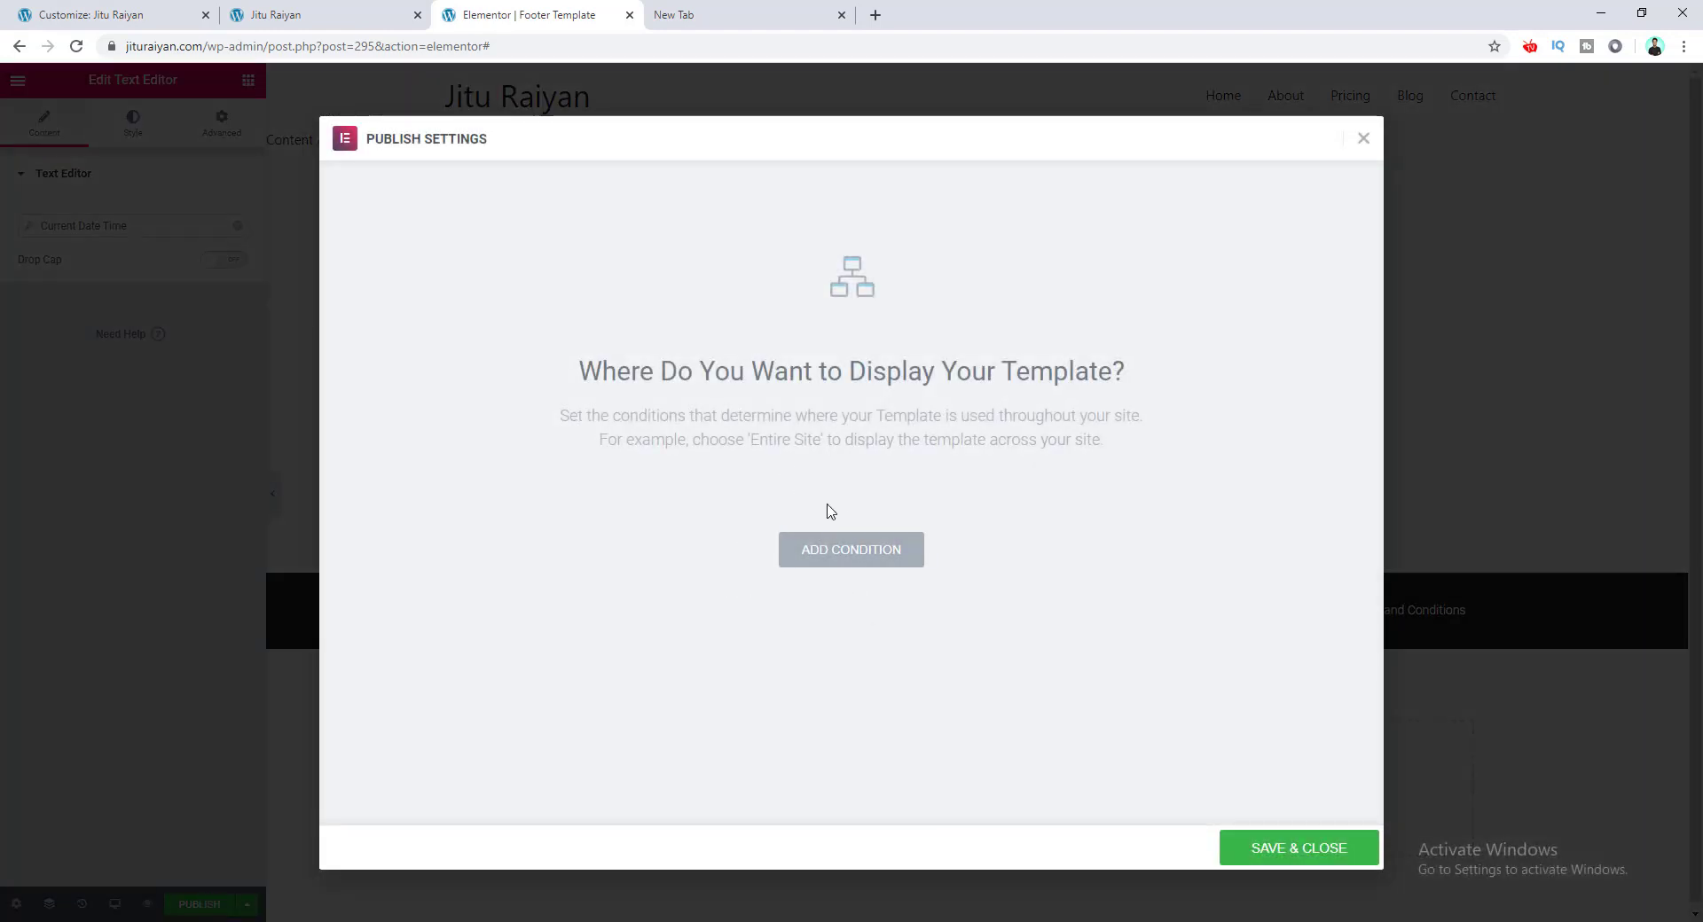
{"action": "left_click", "coordinate": [844, 564]}
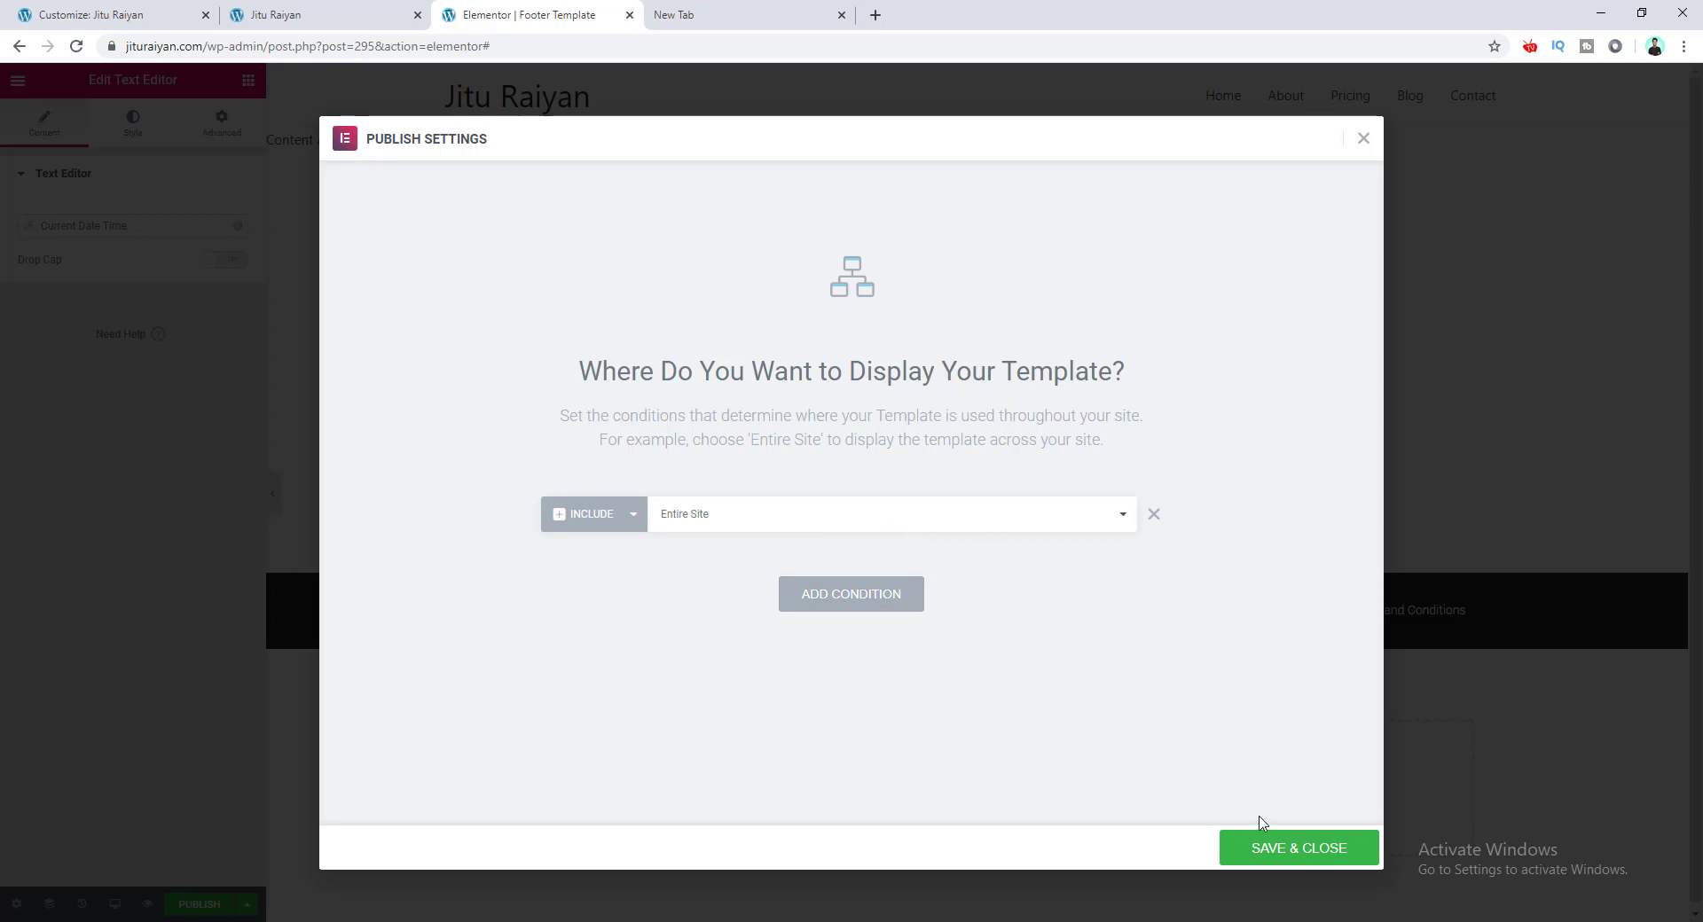
{"action": "left_click", "coordinate": [1270, 860]}
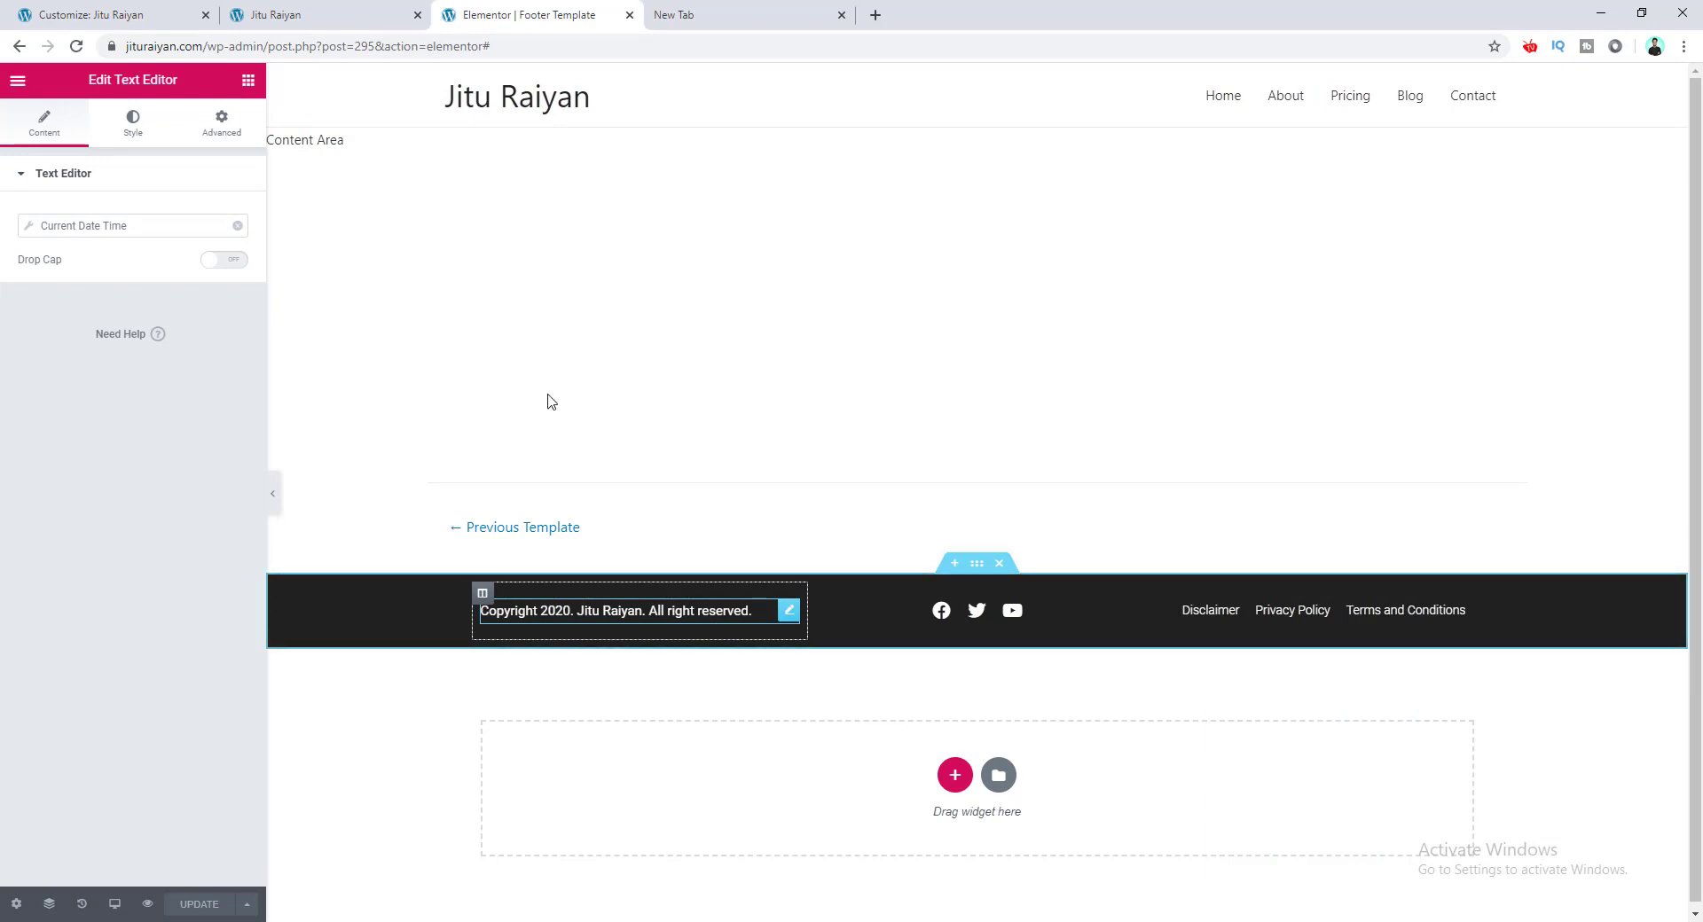
Reload the site's live homepage and check the year in the footer's copyright line
{"action": "left_click", "coordinate": [319, 15]}
{"action": "left_click", "coordinate": [78, 46]}
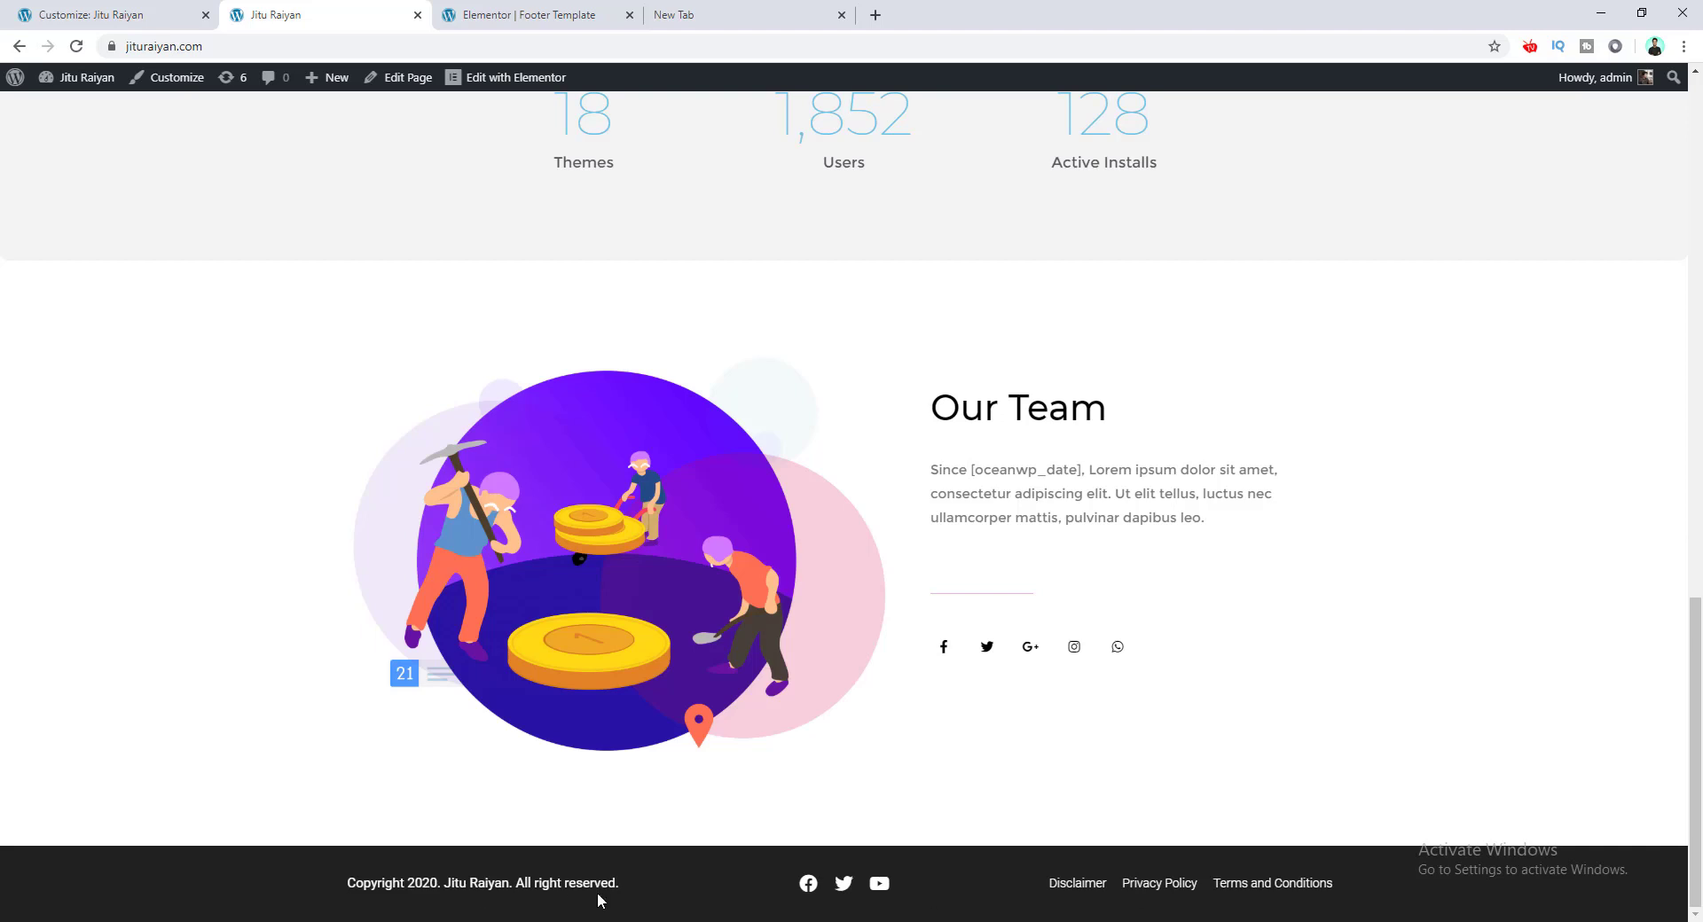
{"action": "left_click_drag", "start_coordinate": [409, 883], "coordinate": [445, 883]}
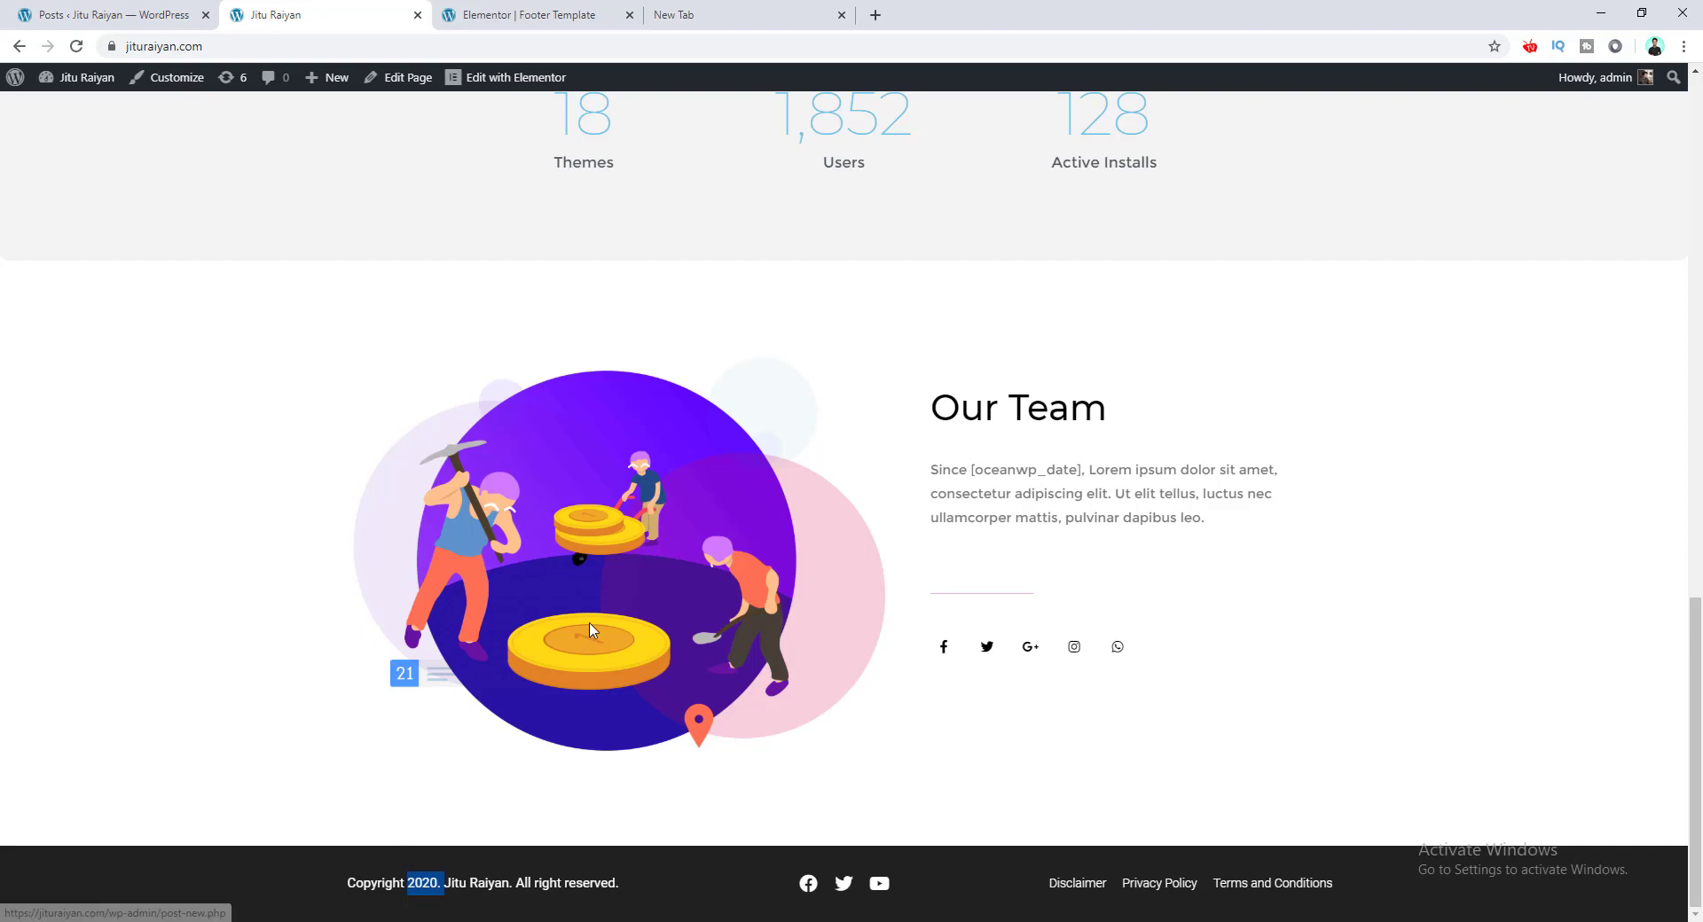
Open the post "How to Create a Professional Blog From Scratch" for editing with Elementor in a new tab
{"action": "left_click", "coordinate": [168, 7]}
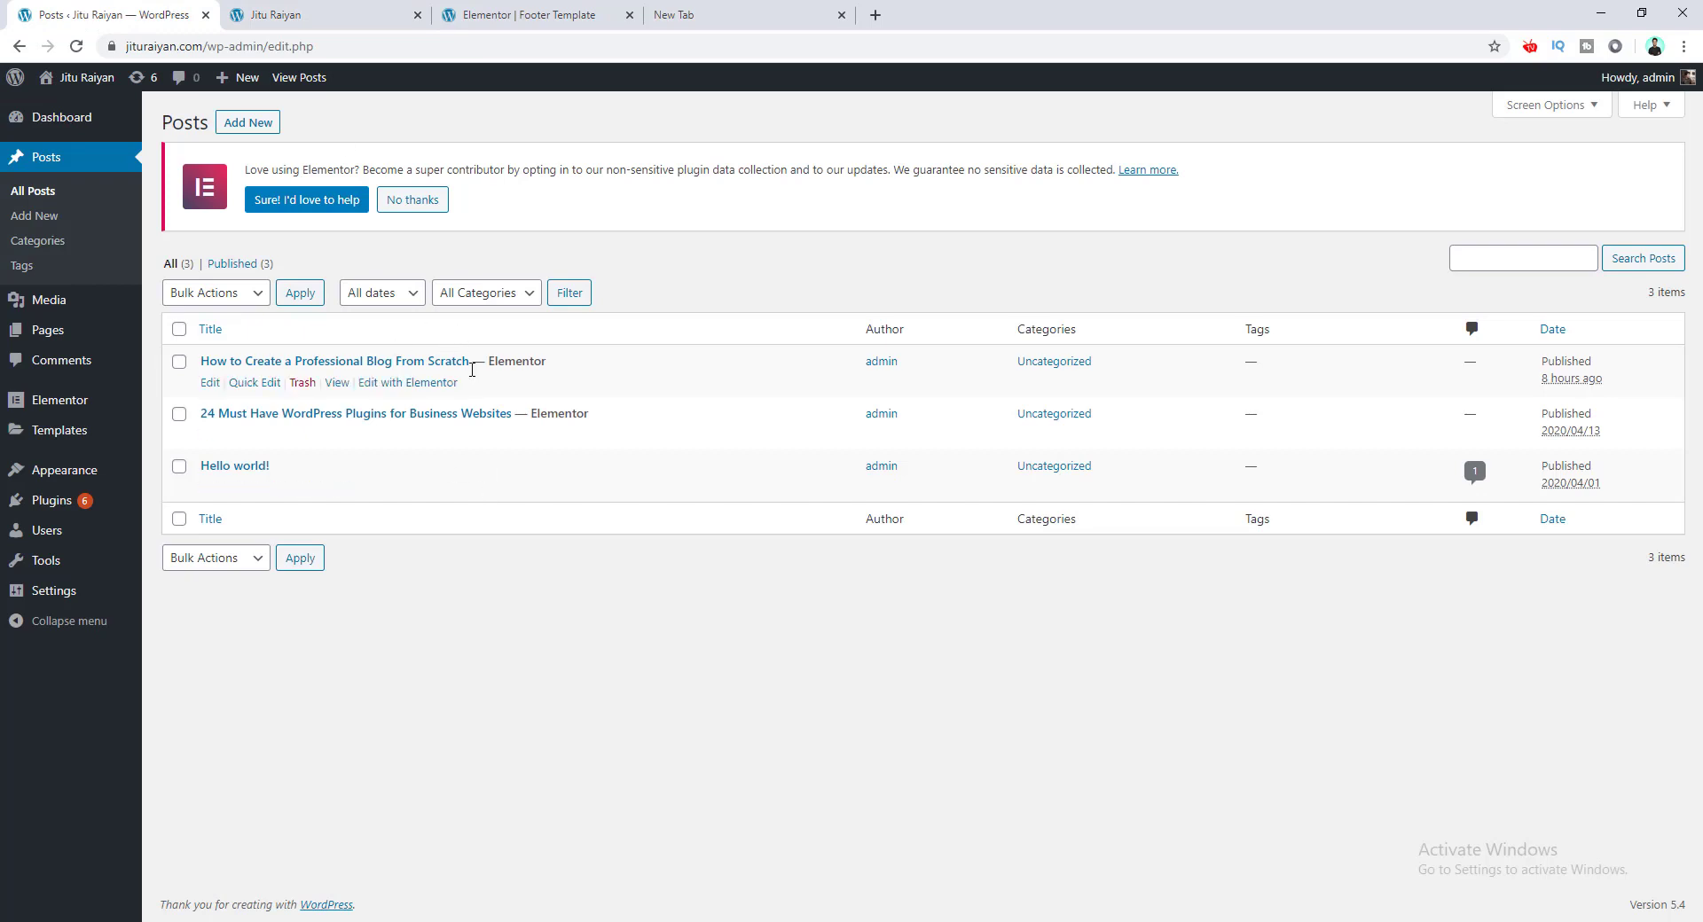
{"action": "right_click", "coordinate": [425, 383]}
{"action": "left_click", "coordinate": [437, 392]}
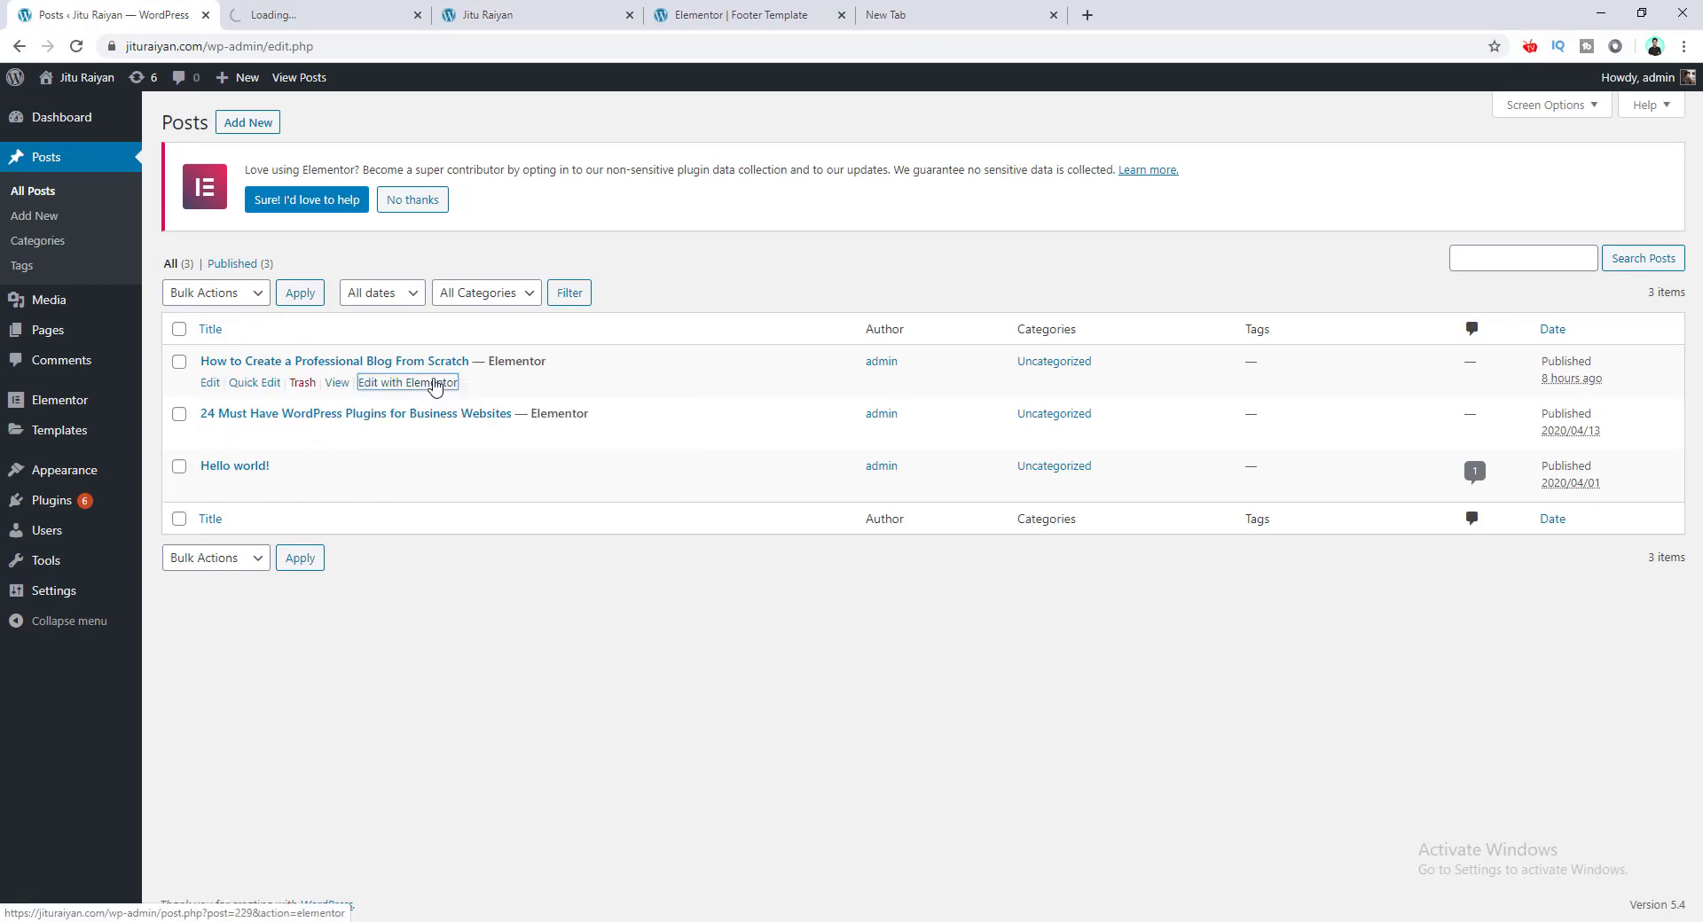
{"action": "left_click", "coordinate": [325, 8]}
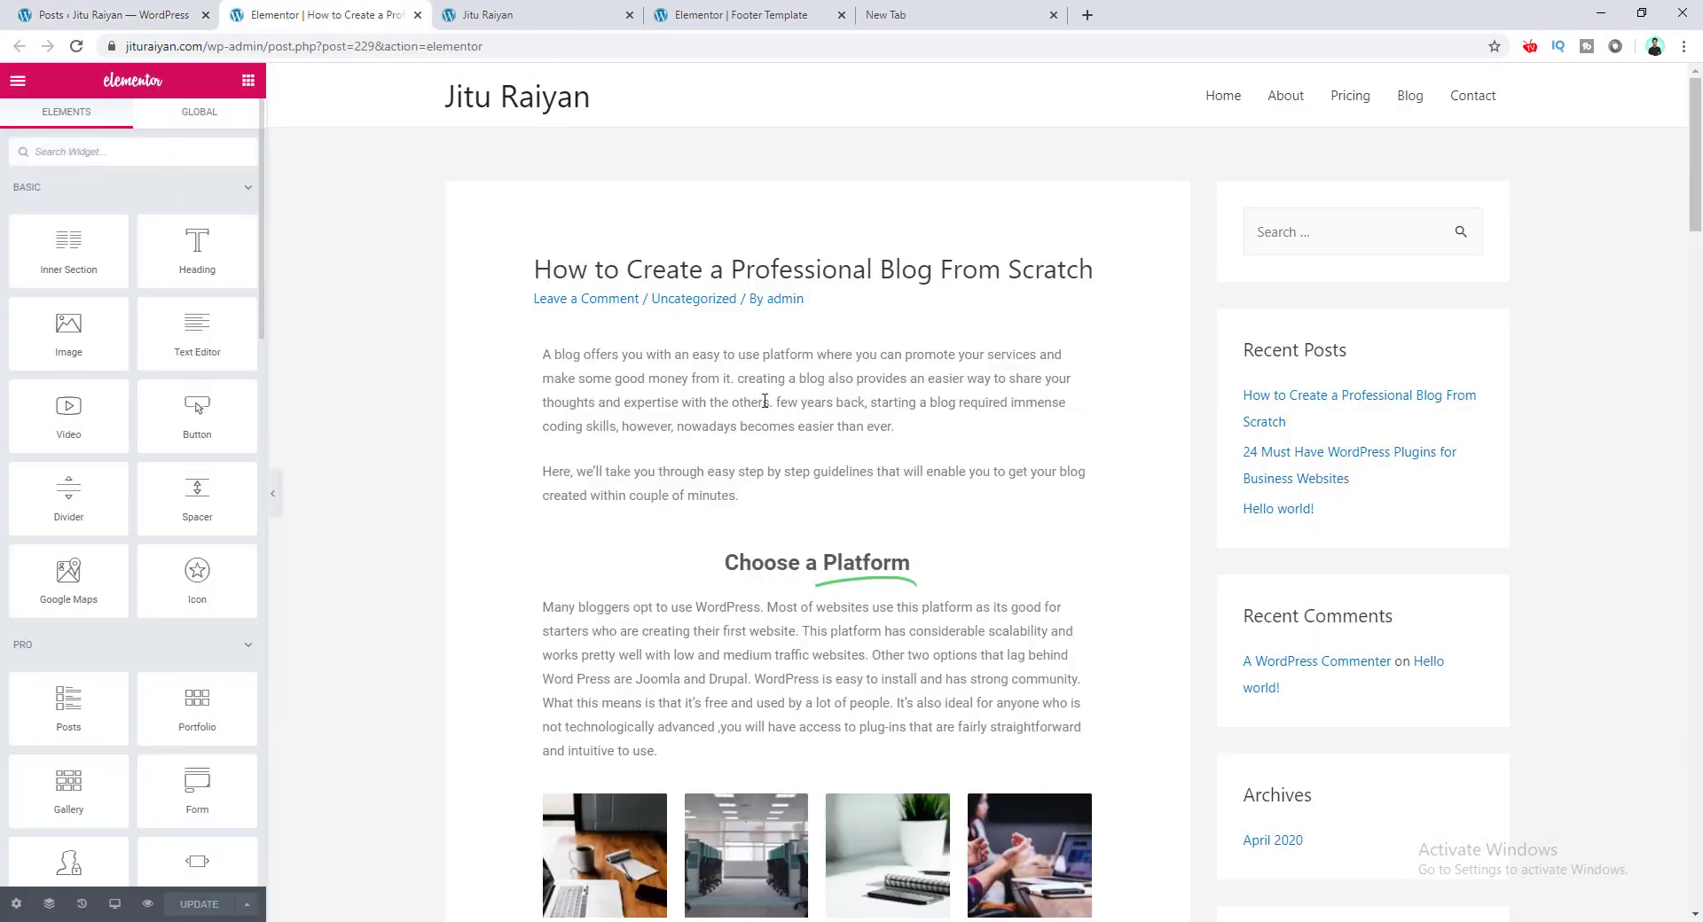
Copy the text before and after the year 2020 in the paragraph about WordPress being the most popular Content Management System
{"action": "scroll", "coordinate": [817, 410], "scroll_direction": "down", "scroll_amount": 20}
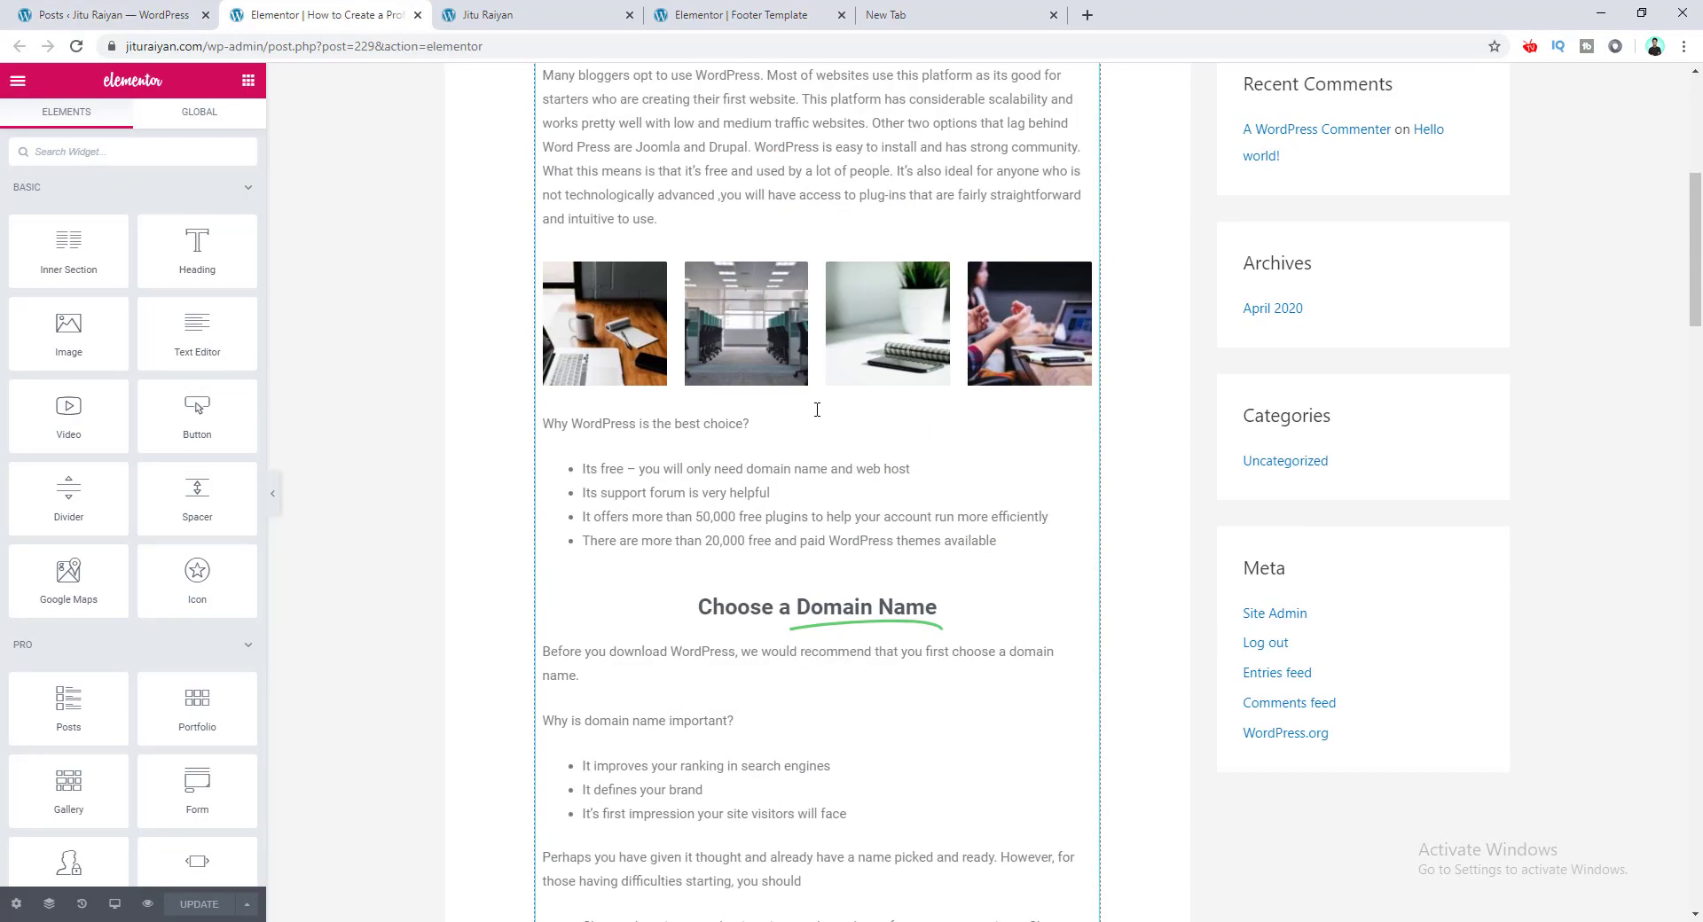
{"action": "scroll", "coordinate": [817, 410], "scroll_direction": "down", "scroll_amount": 5}
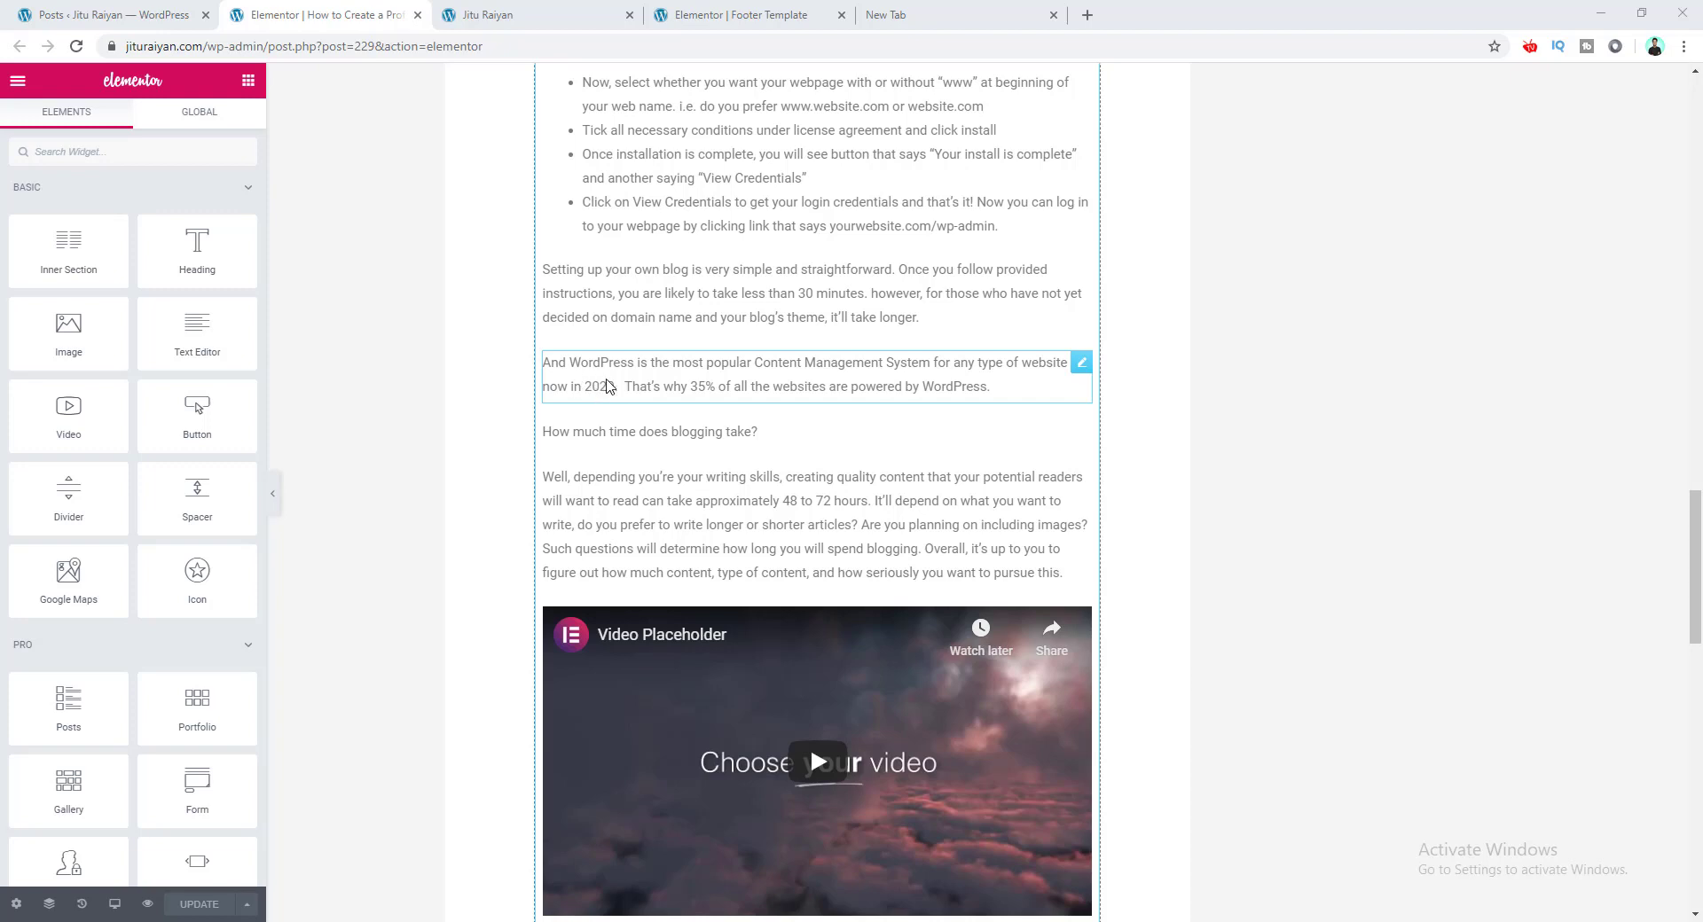
{"action": "left_click", "coordinate": [586, 382]}
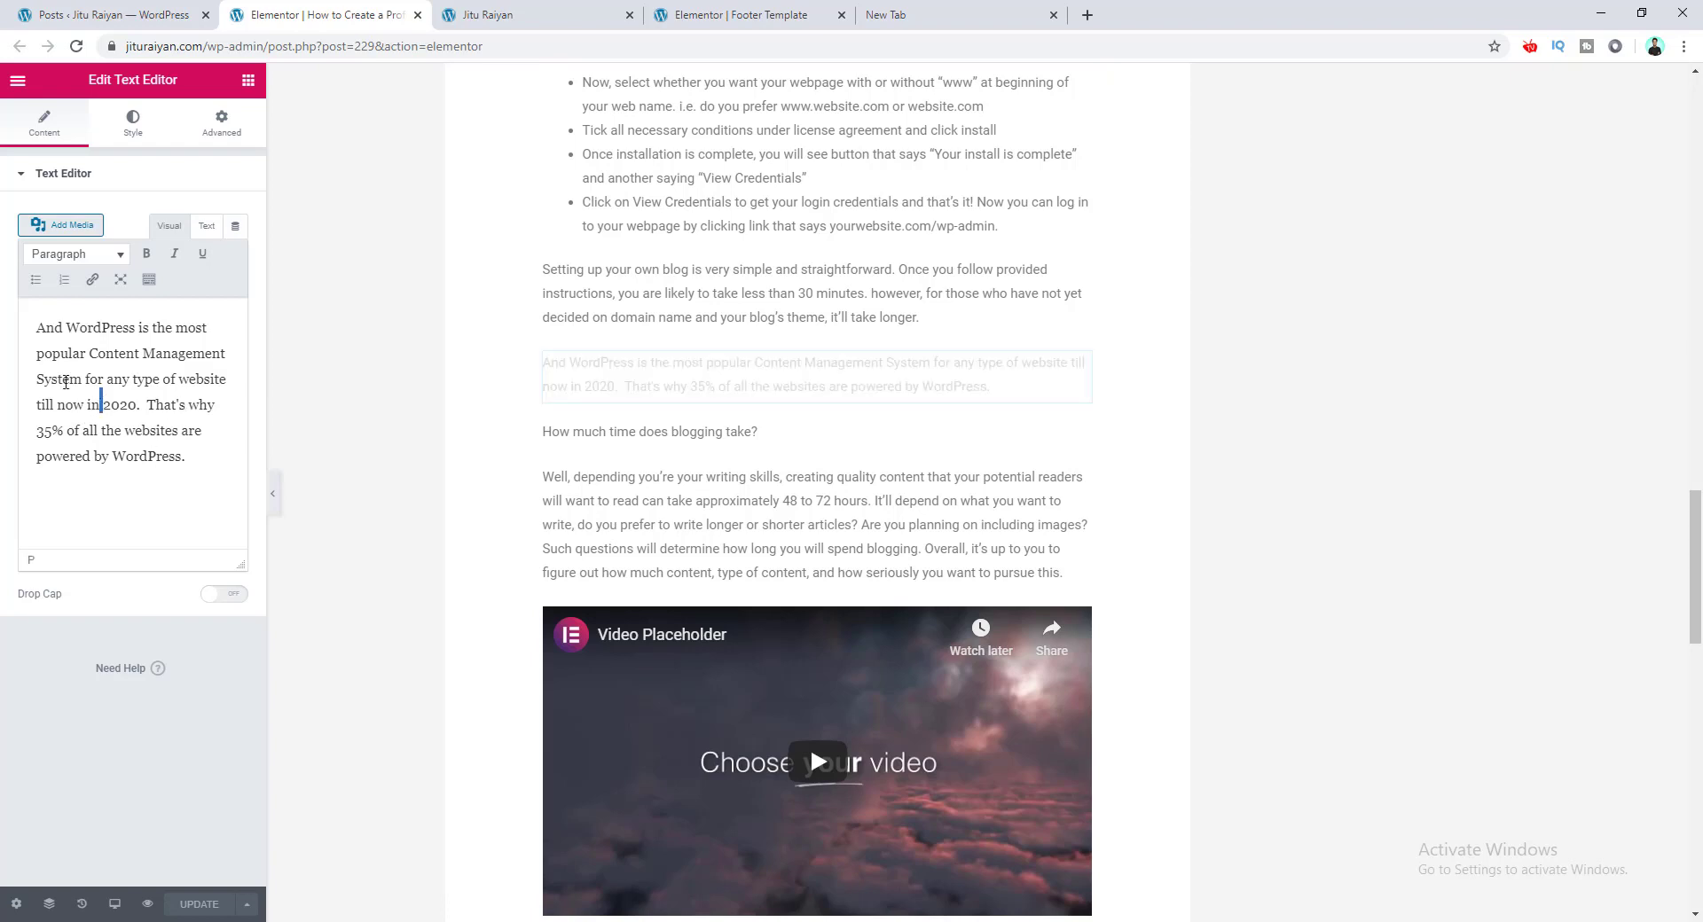
{"action": "left_click_drag", "start_coordinate": [99, 407], "coordinate": [20, 330]}
{"action": "key", "text": "ctrl+c"}
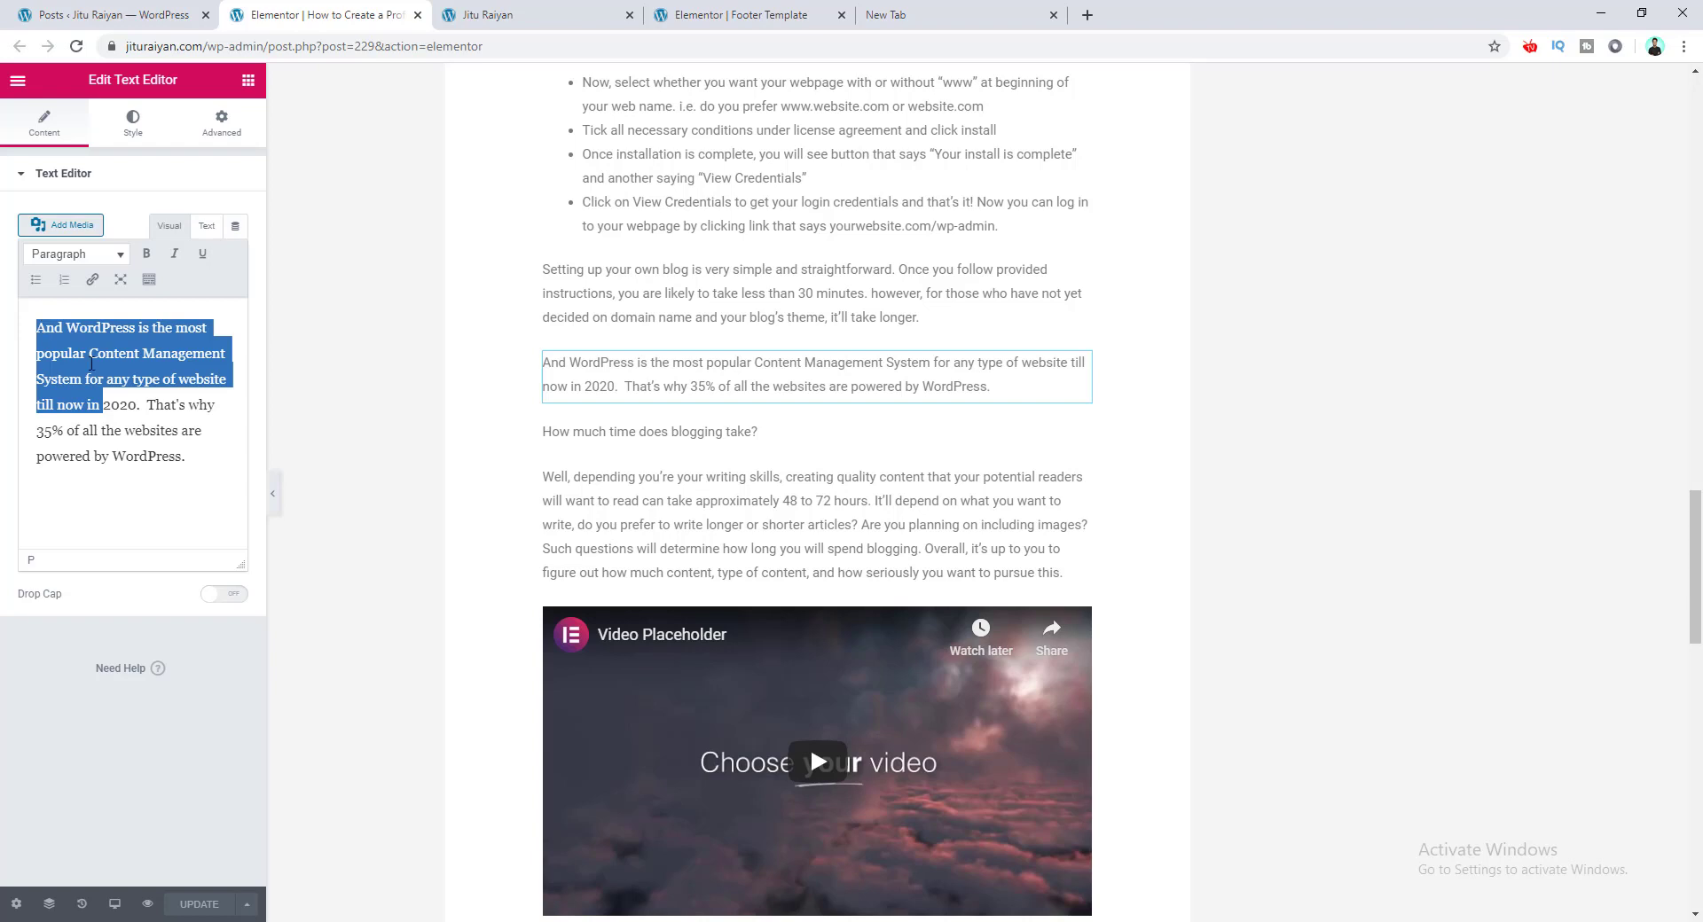
{"action": "left_click_drag", "start_coordinate": [137, 408], "coordinate": [151, 475]}
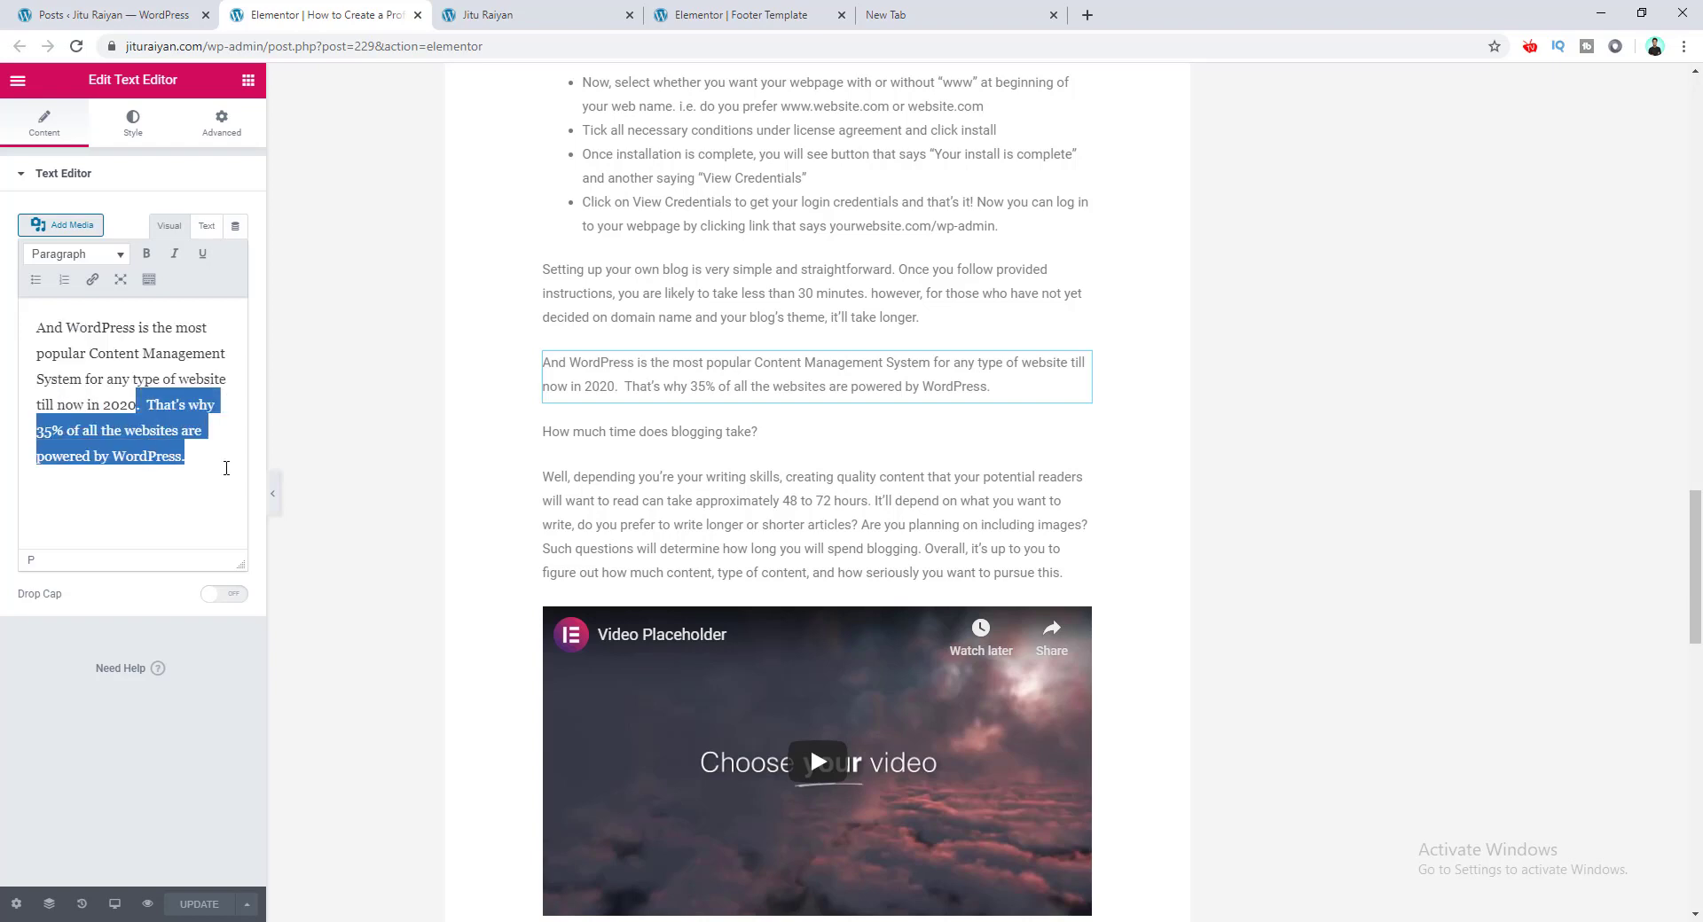
{"action": "left_click", "coordinate": [108, 419]}
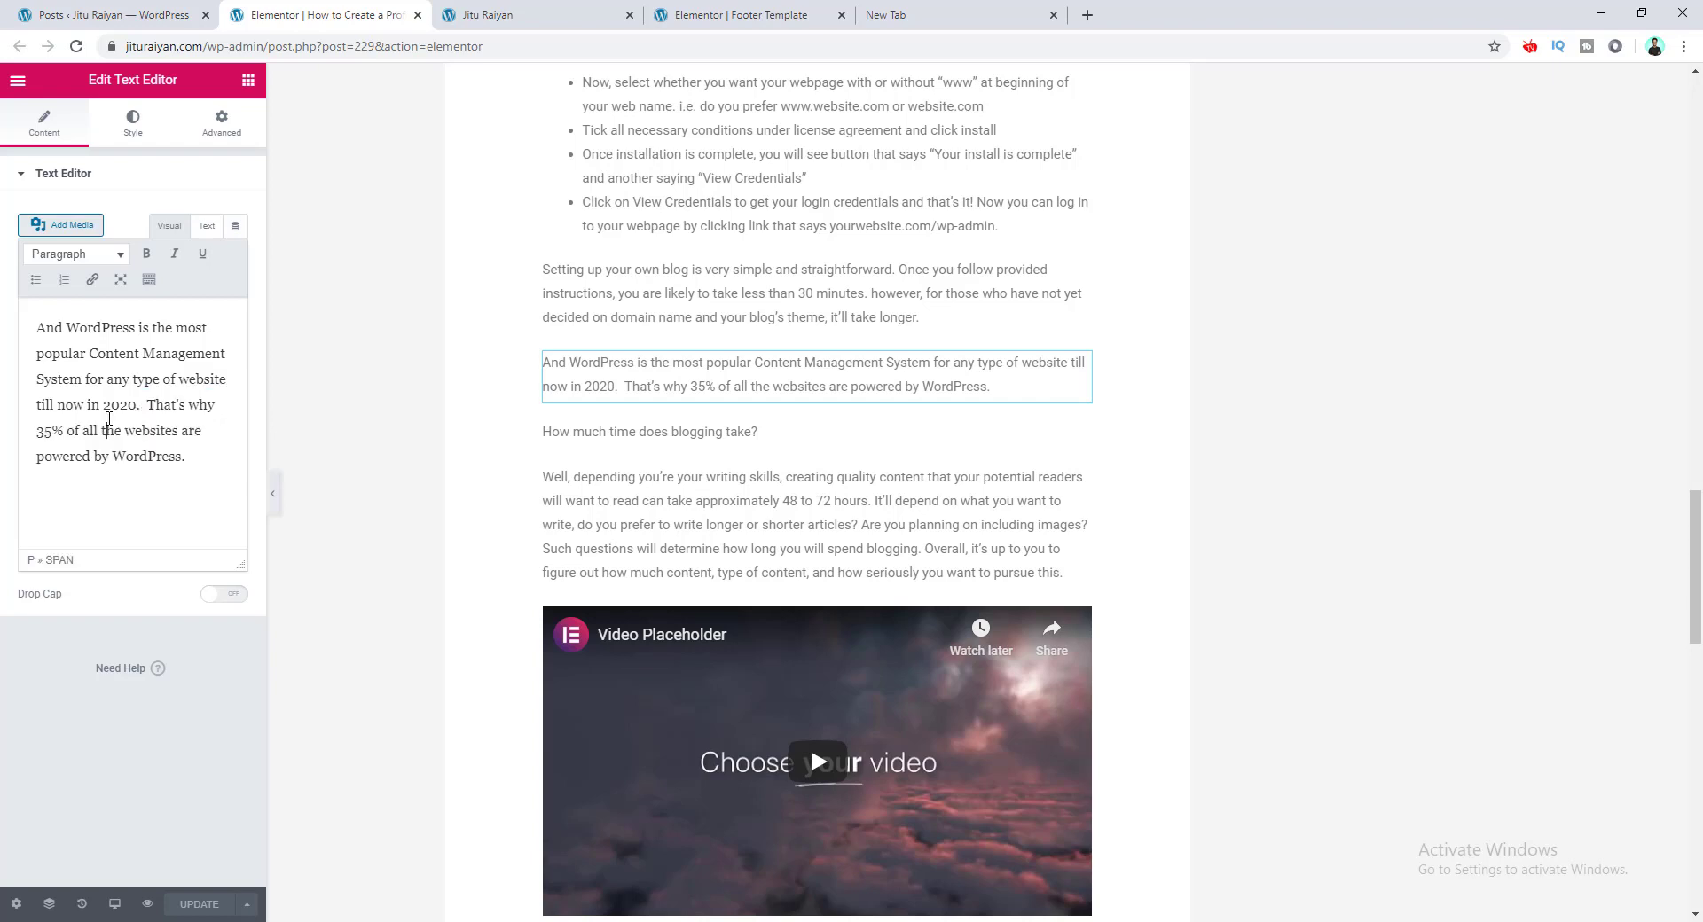
Clear the paragraph's text widget and fill it with the Current Date Time dynamic tag instead
{"action": "key", "text": "ctrl+a"}
{"action": "key", "text": "BackSpace"}
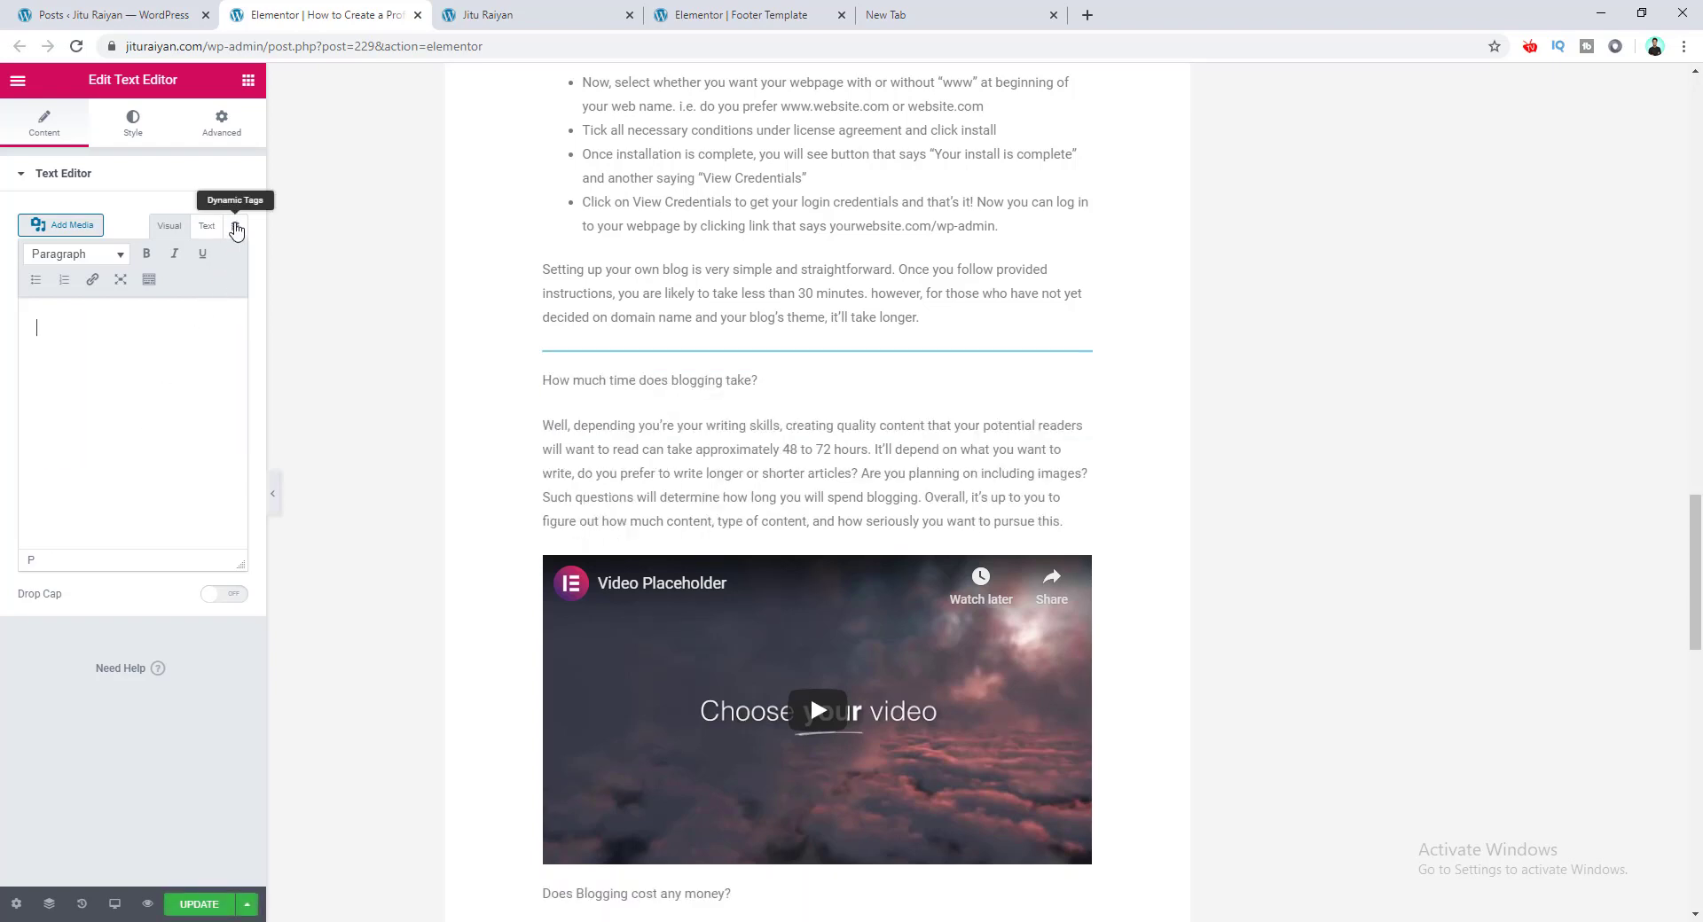
{"action": "left_click", "coordinate": [236, 230]}
{"action": "scroll", "coordinate": [183, 361], "scroll_direction": "down", "scroll_amount": 3}
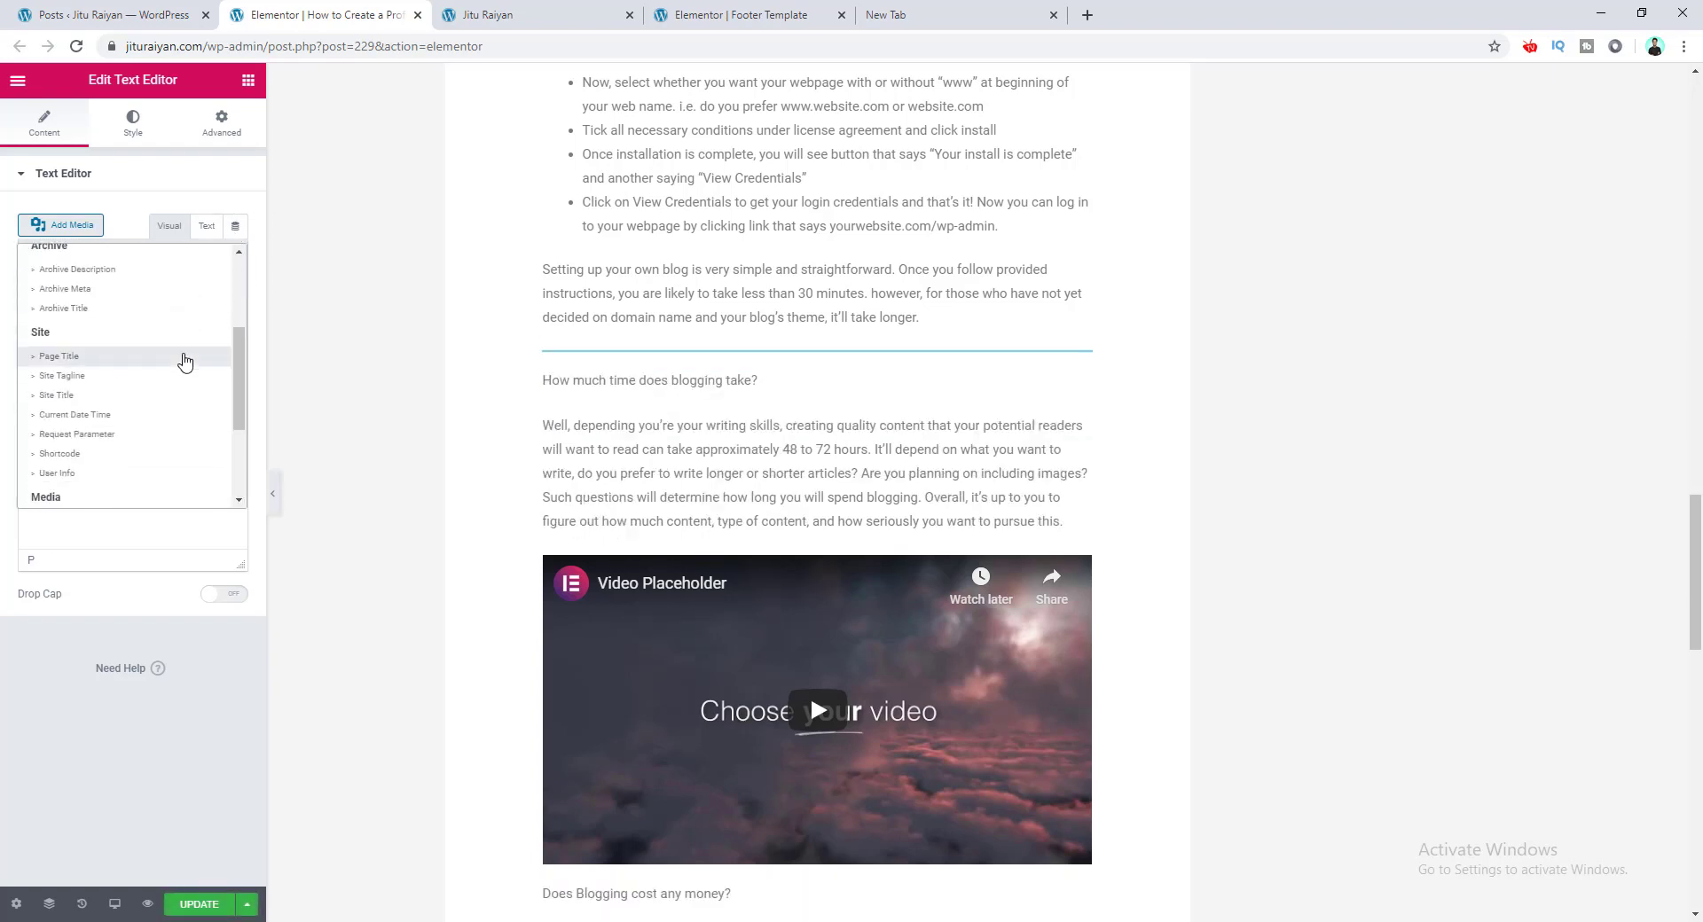
{"action": "left_click", "coordinate": [175, 414]}
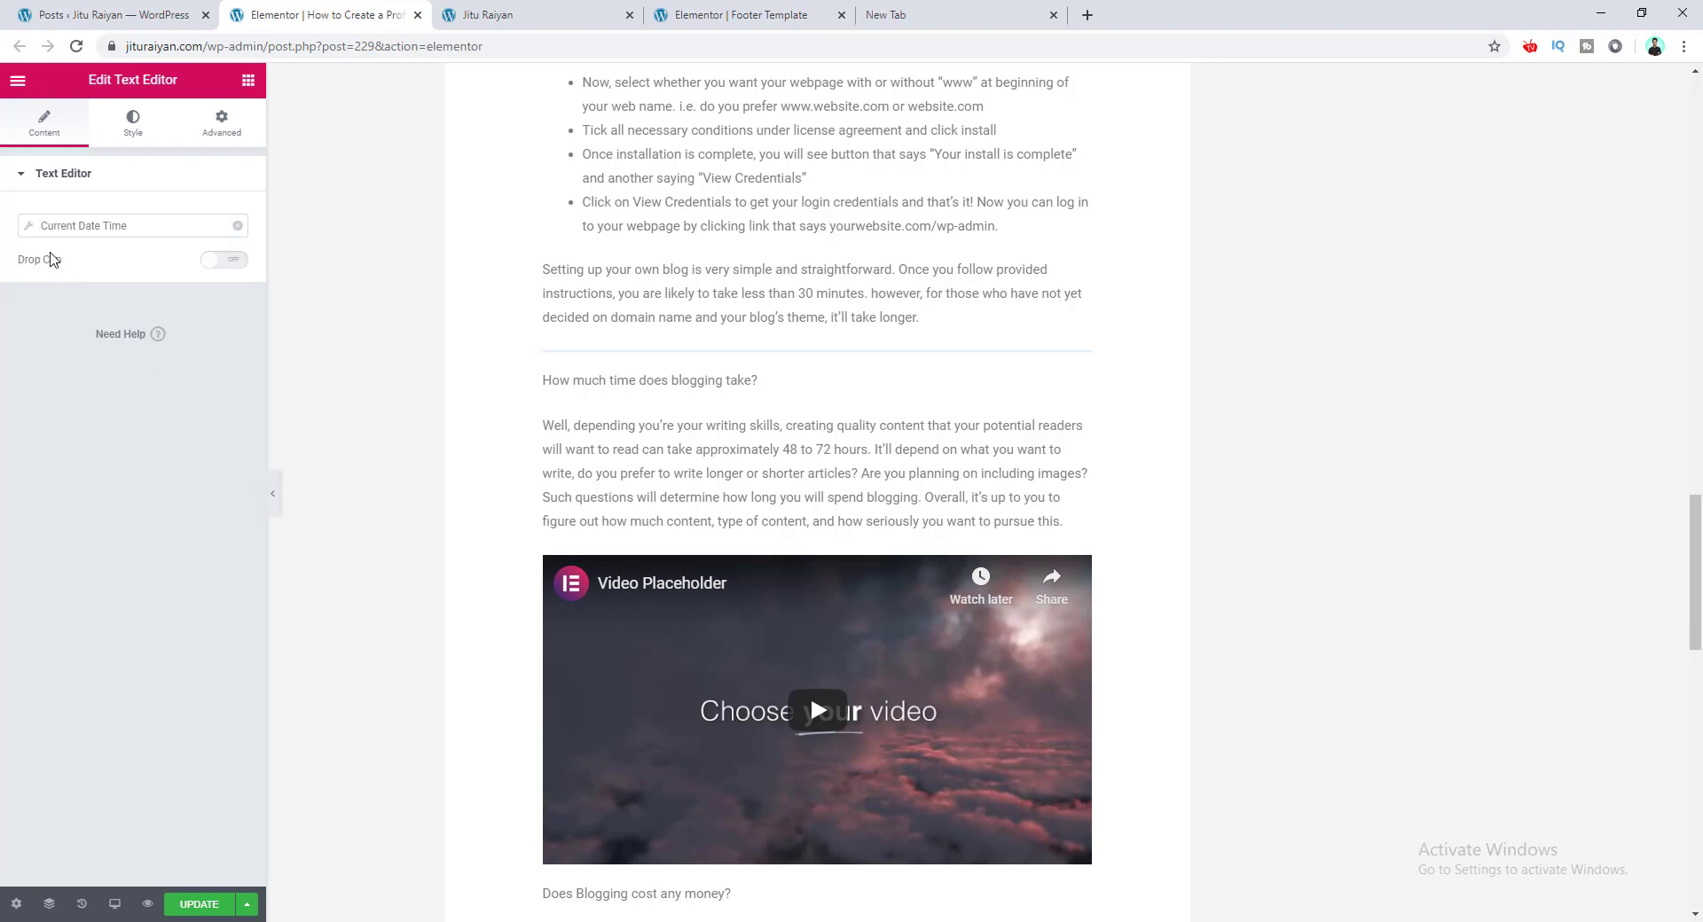
Give the paragraph's Current Date Time tag a custom date format of Y
{"action": "left_click", "coordinate": [35, 227]}
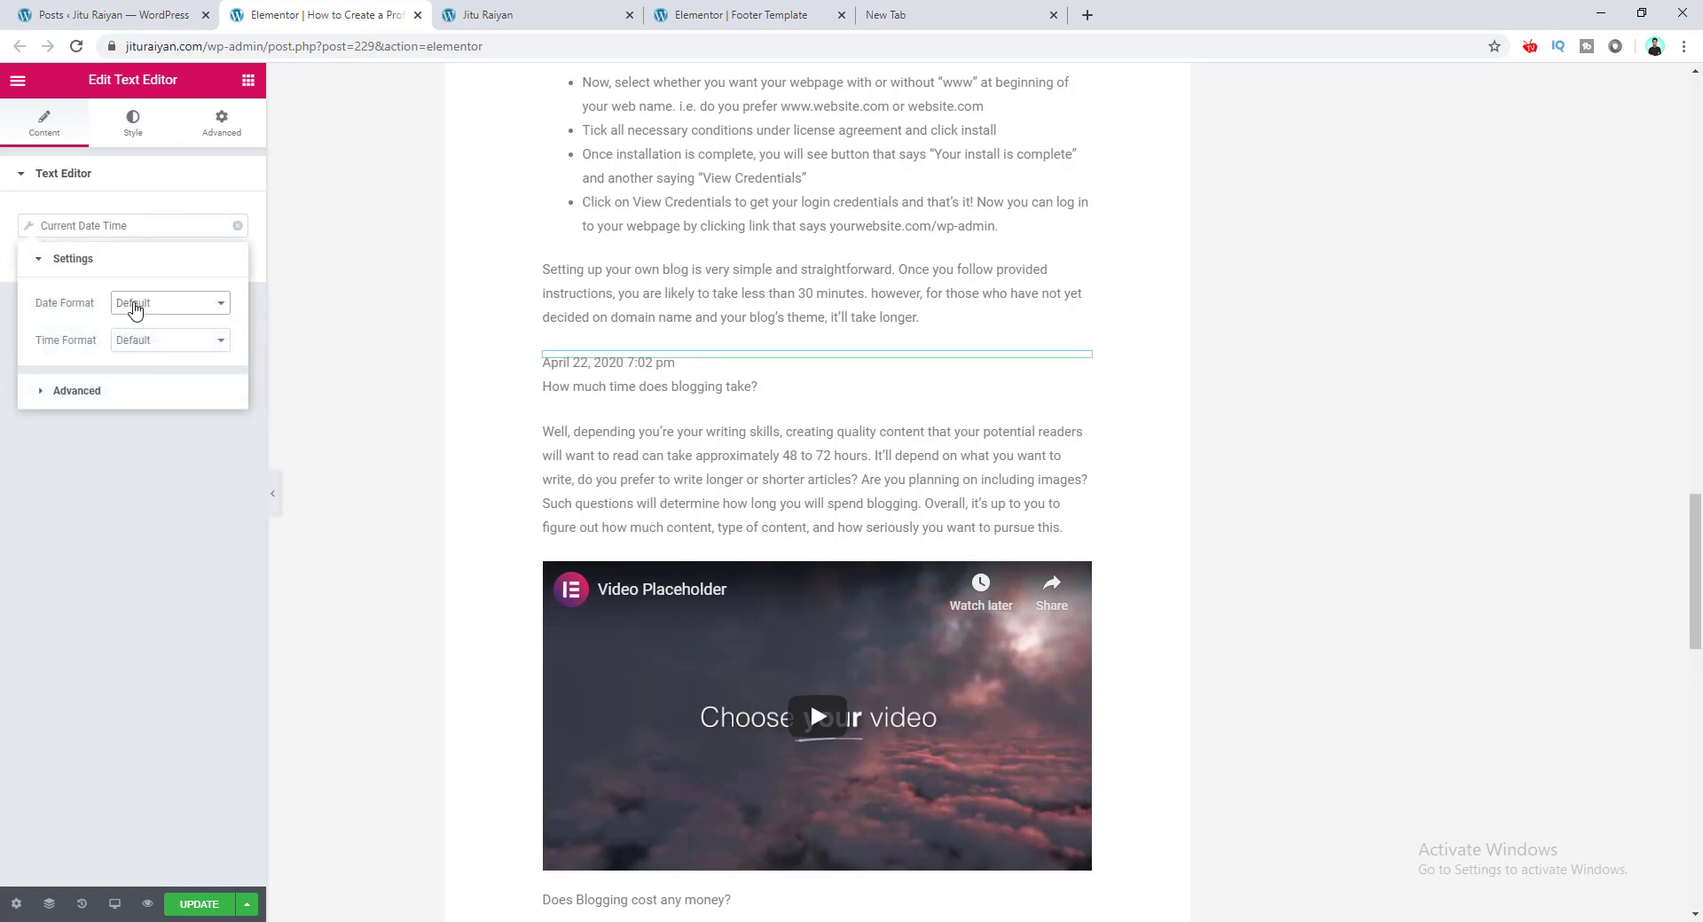
{"action": "left_click", "coordinate": [135, 306]}
{"action": "left_click", "coordinate": [160, 407]}
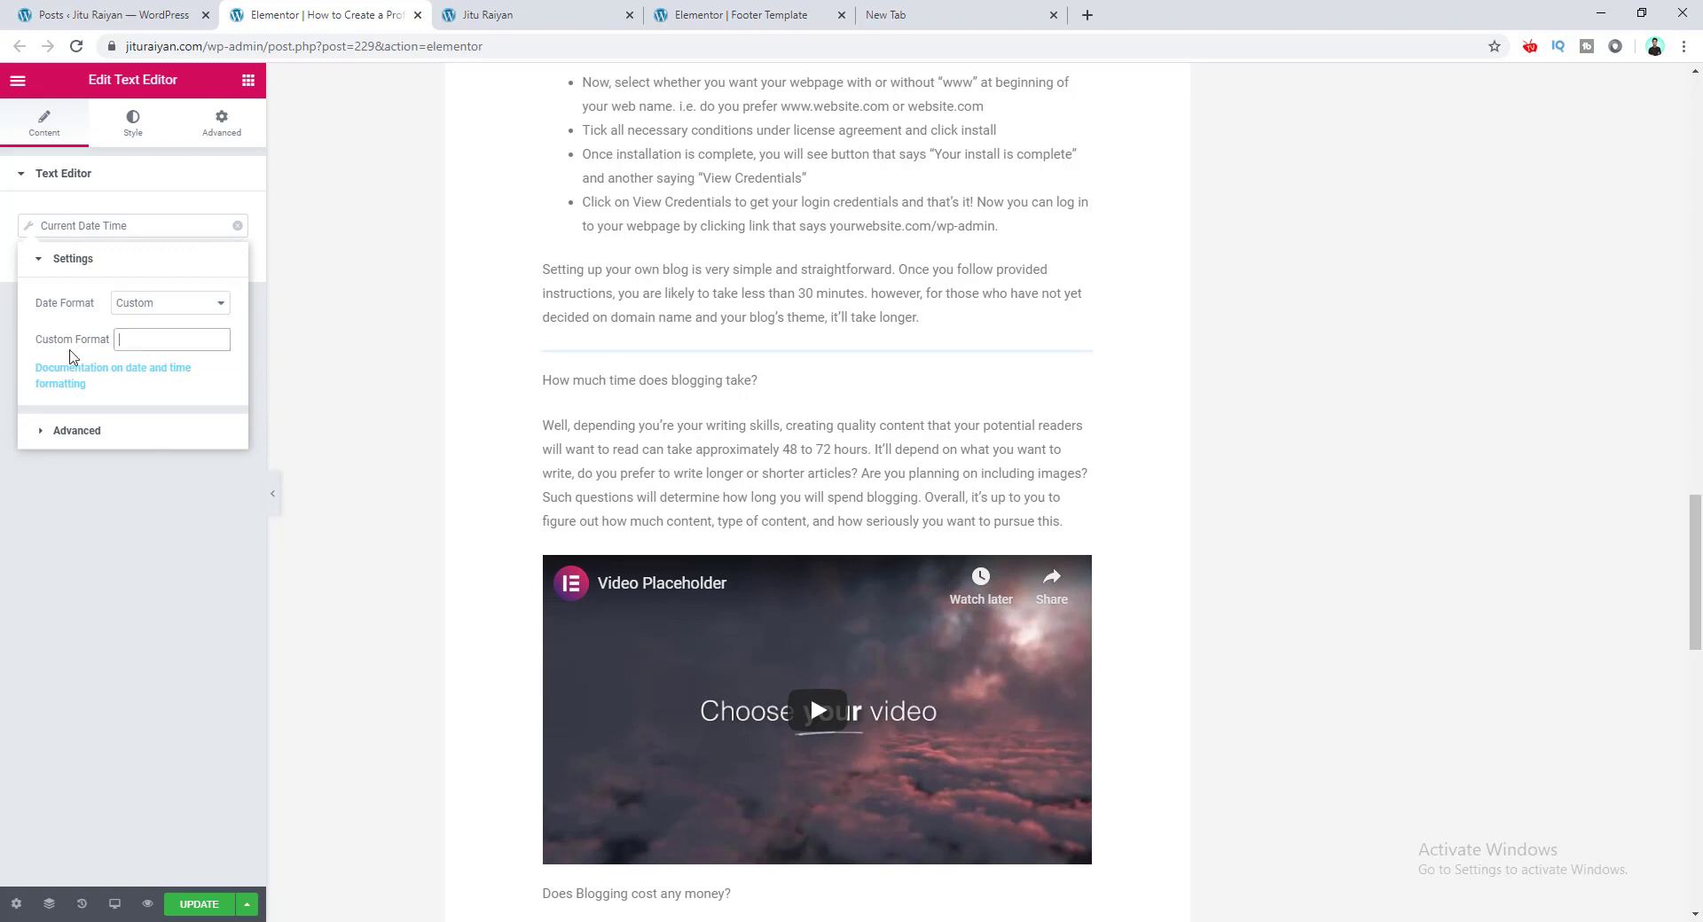
{"action": "type", "text": "Y"}
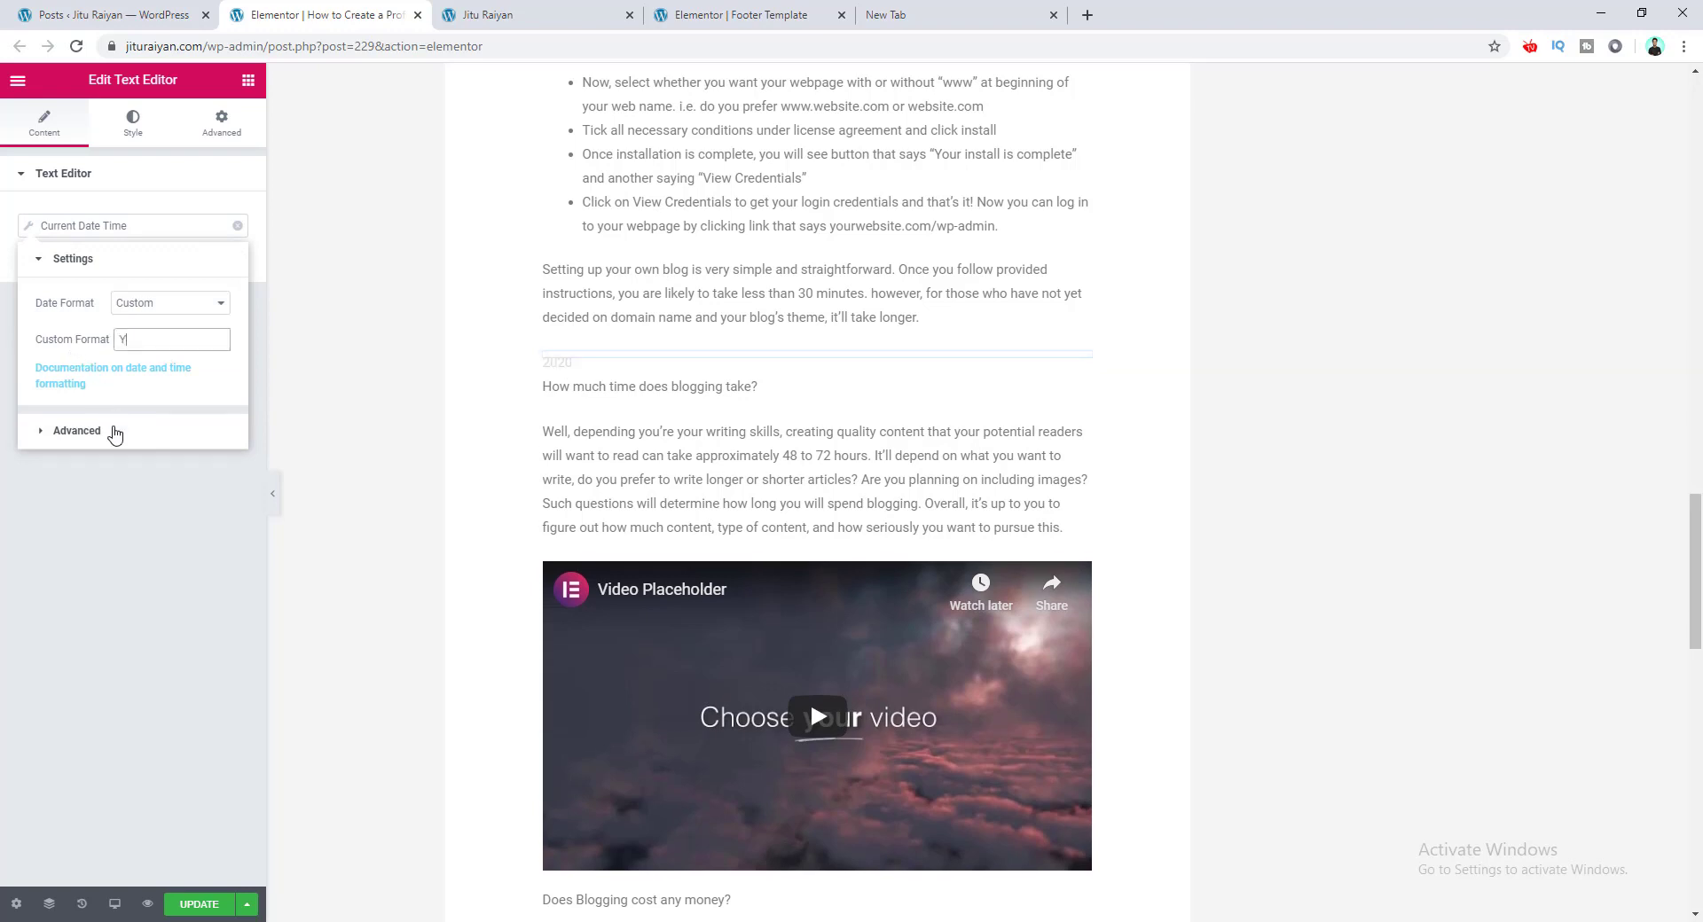
Paste the paragraph's opening up to "till now in" before the dynamic year and "That's why 35% of all the websites are powered by WordPress." after it
{"action": "left_click", "coordinate": [113, 431]}
{"action": "left_click", "coordinate": [161, 349]}
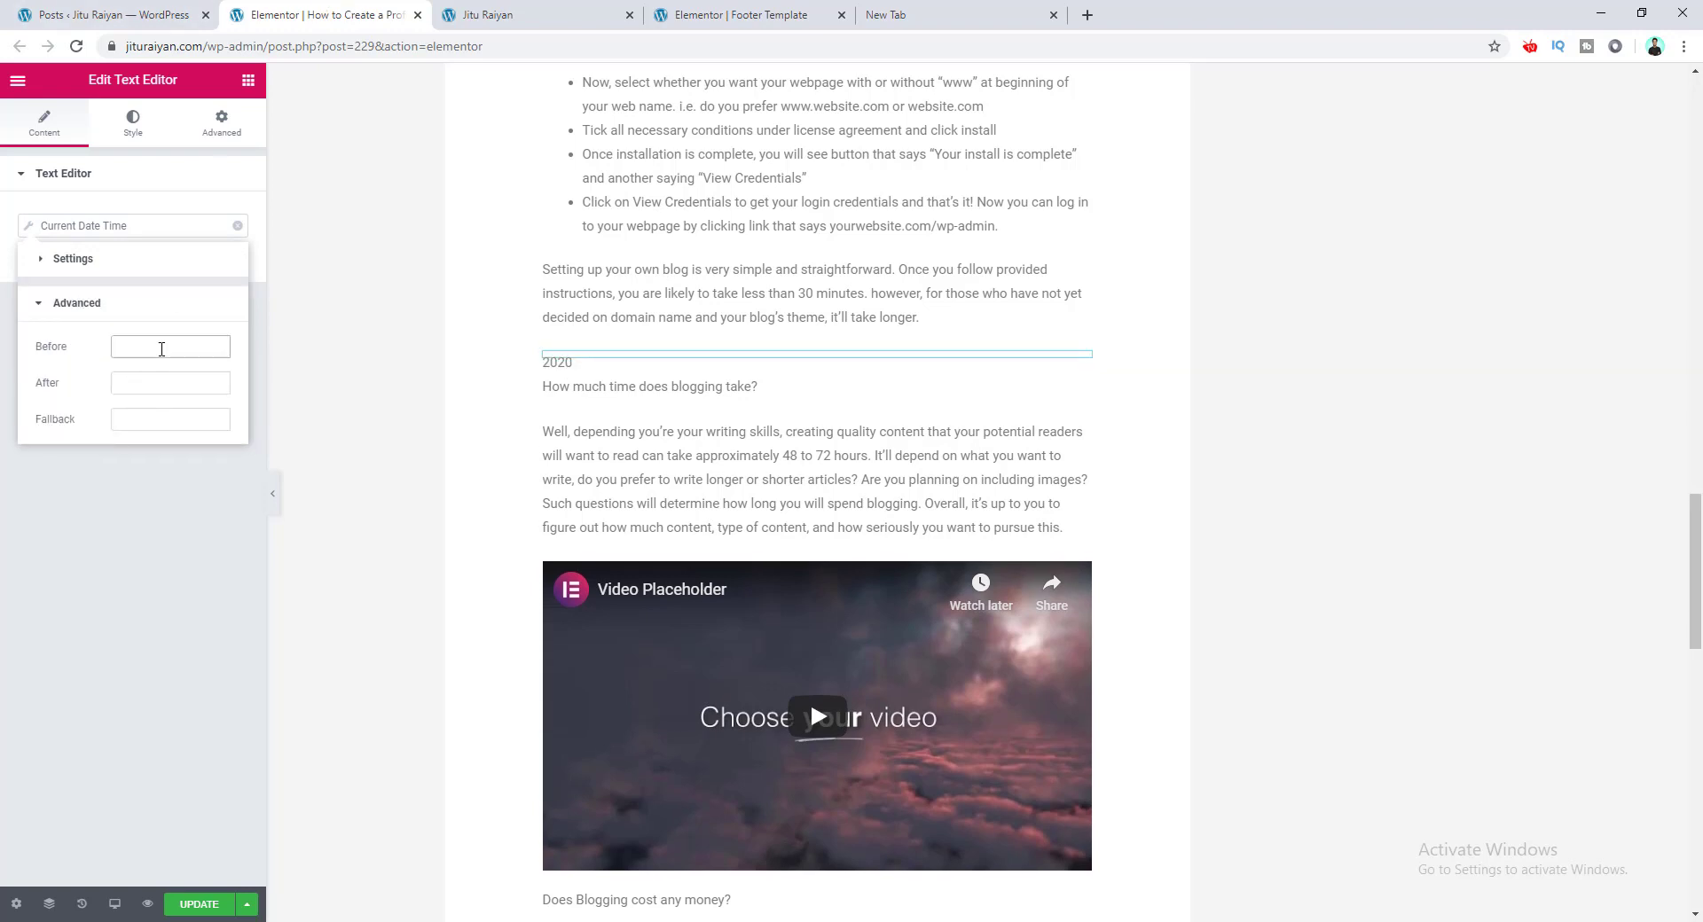
{"action": "key", "text": "ctrl+v"}
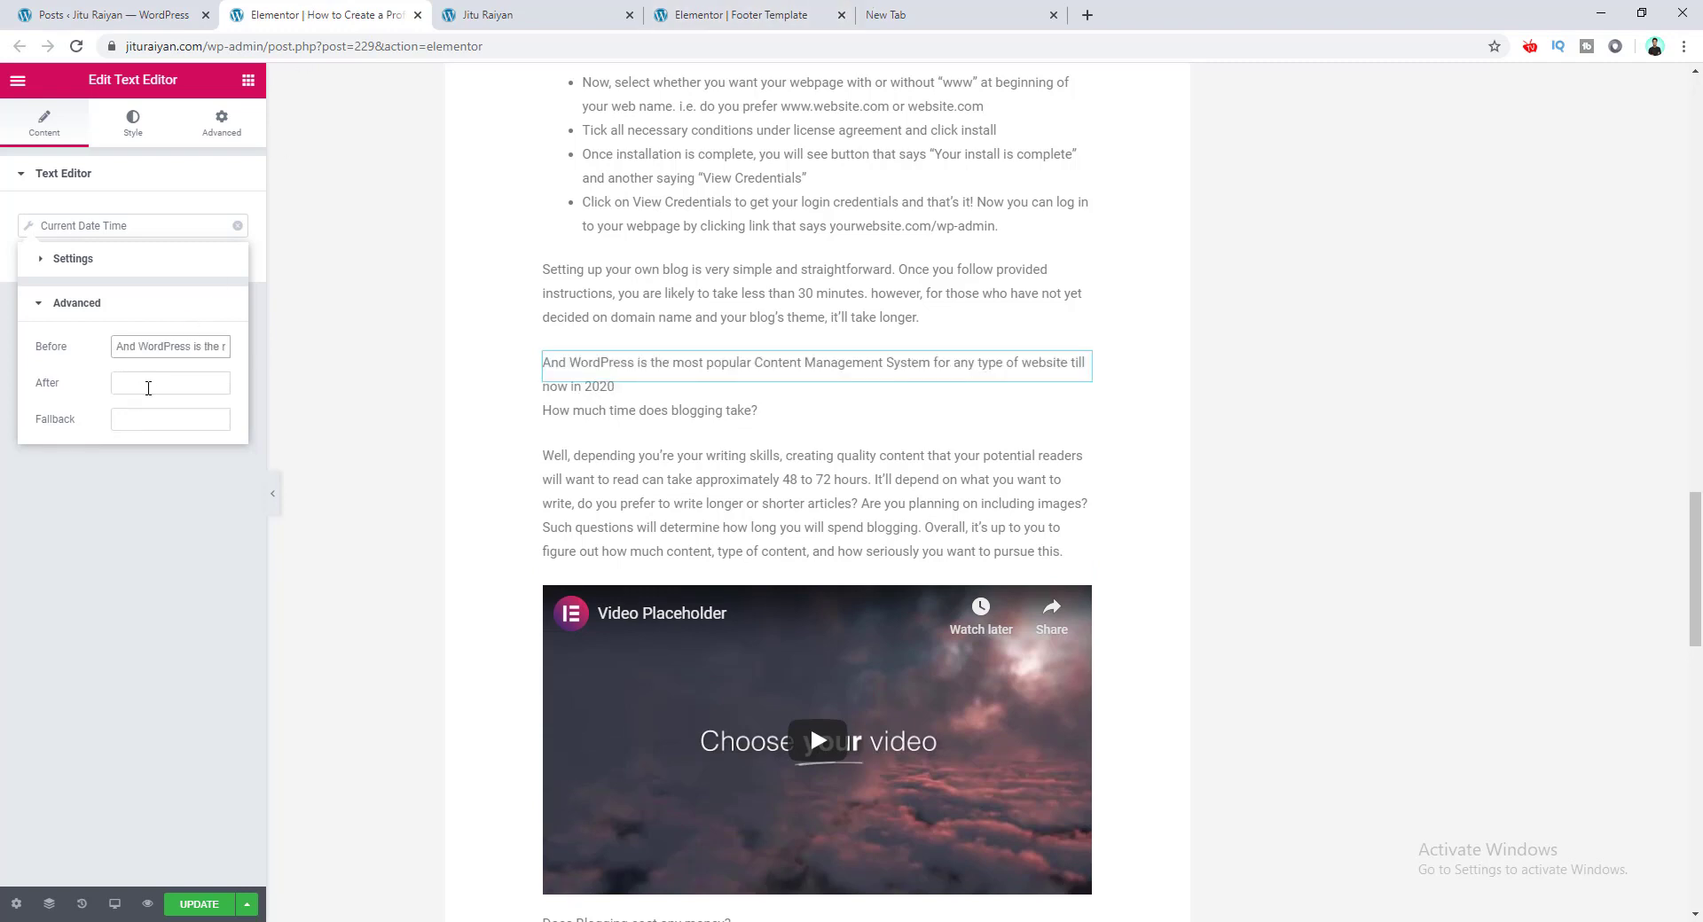
{"action": "left_click", "coordinate": [148, 388]}
{"action": "key", "text": "ctrl+v"}
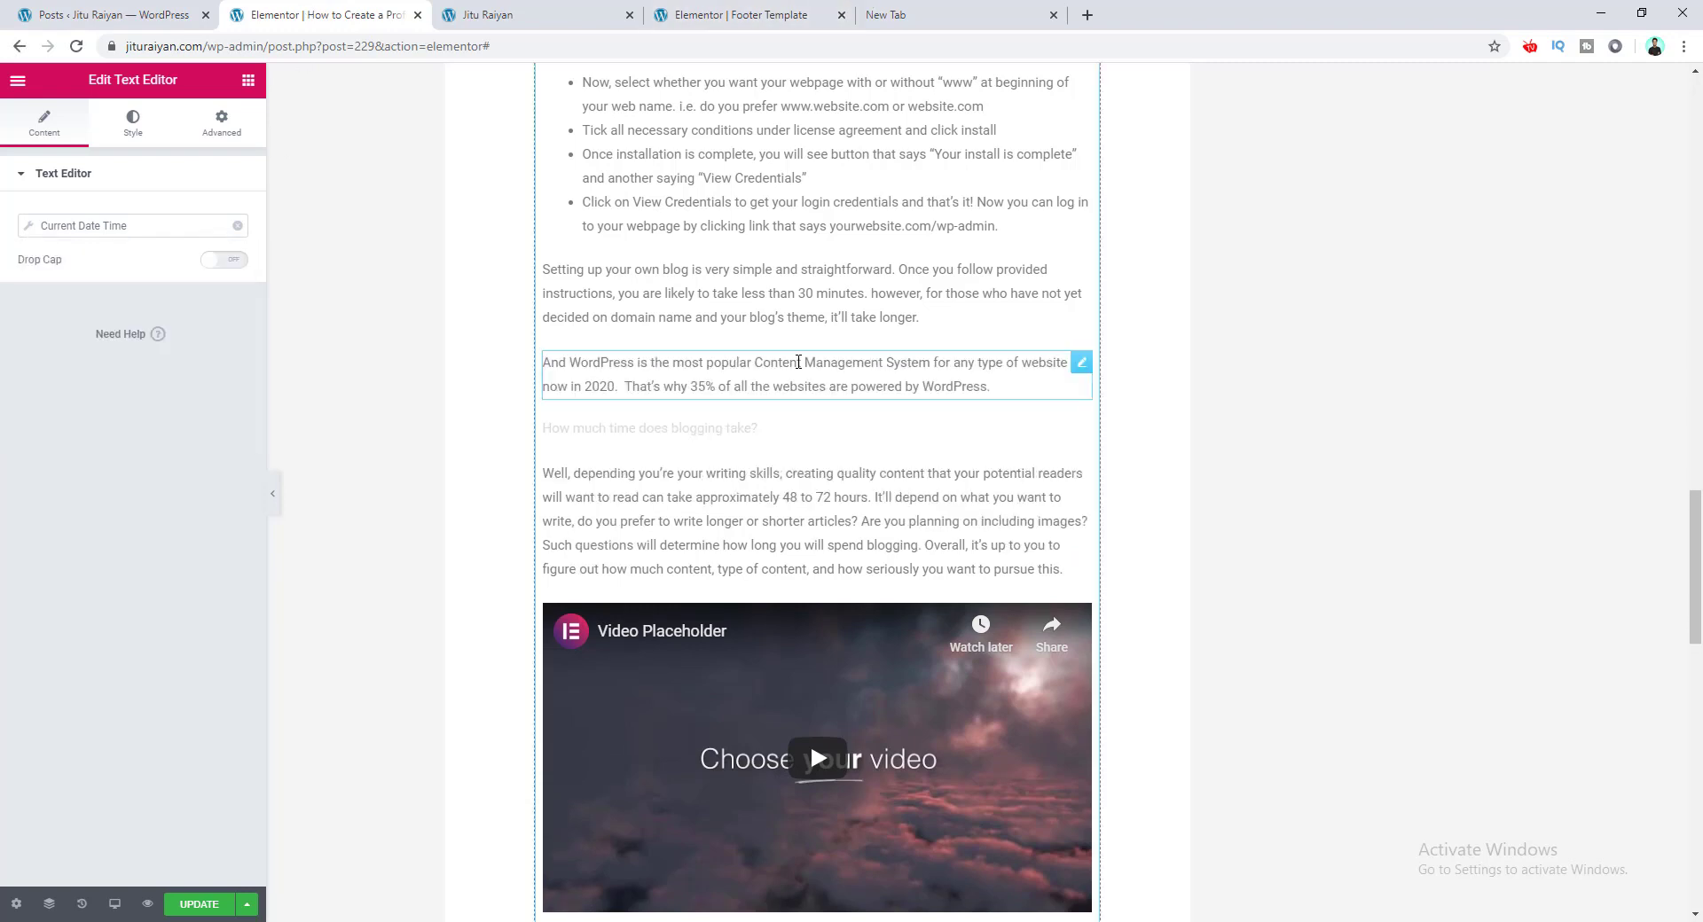
Update the post, open its preview and check the dynamic year in the WordPress popularity paragraph
{"action": "left_click", "coordinate": [201, 905]}
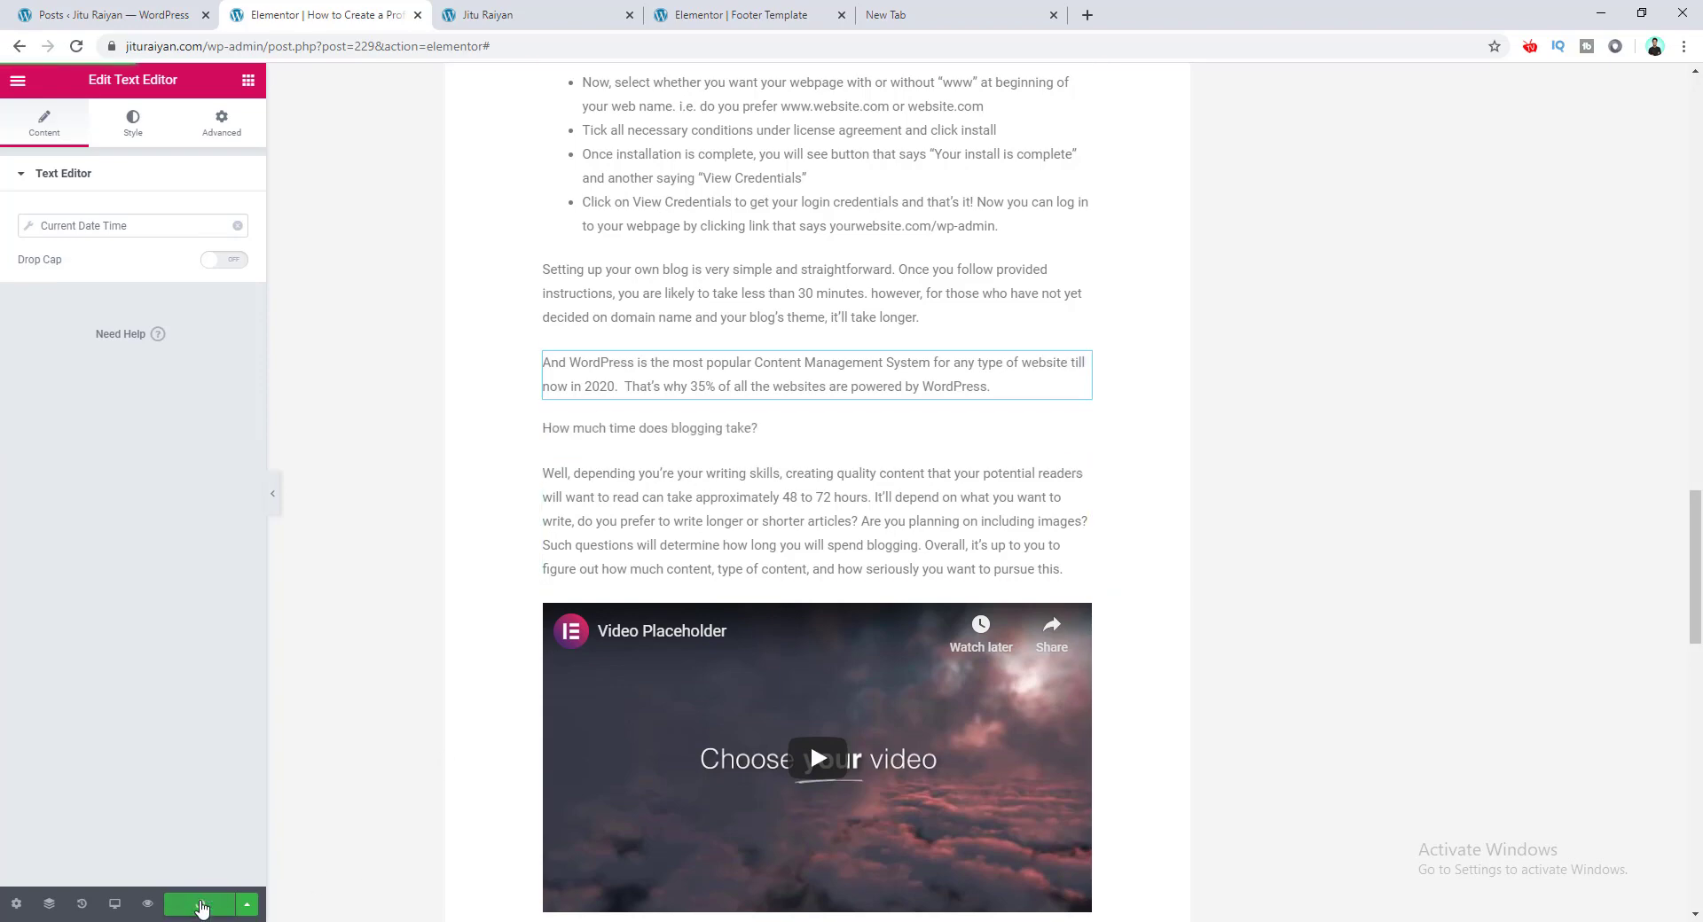
{"action": "left_click", "coordinate": [147, 903]}
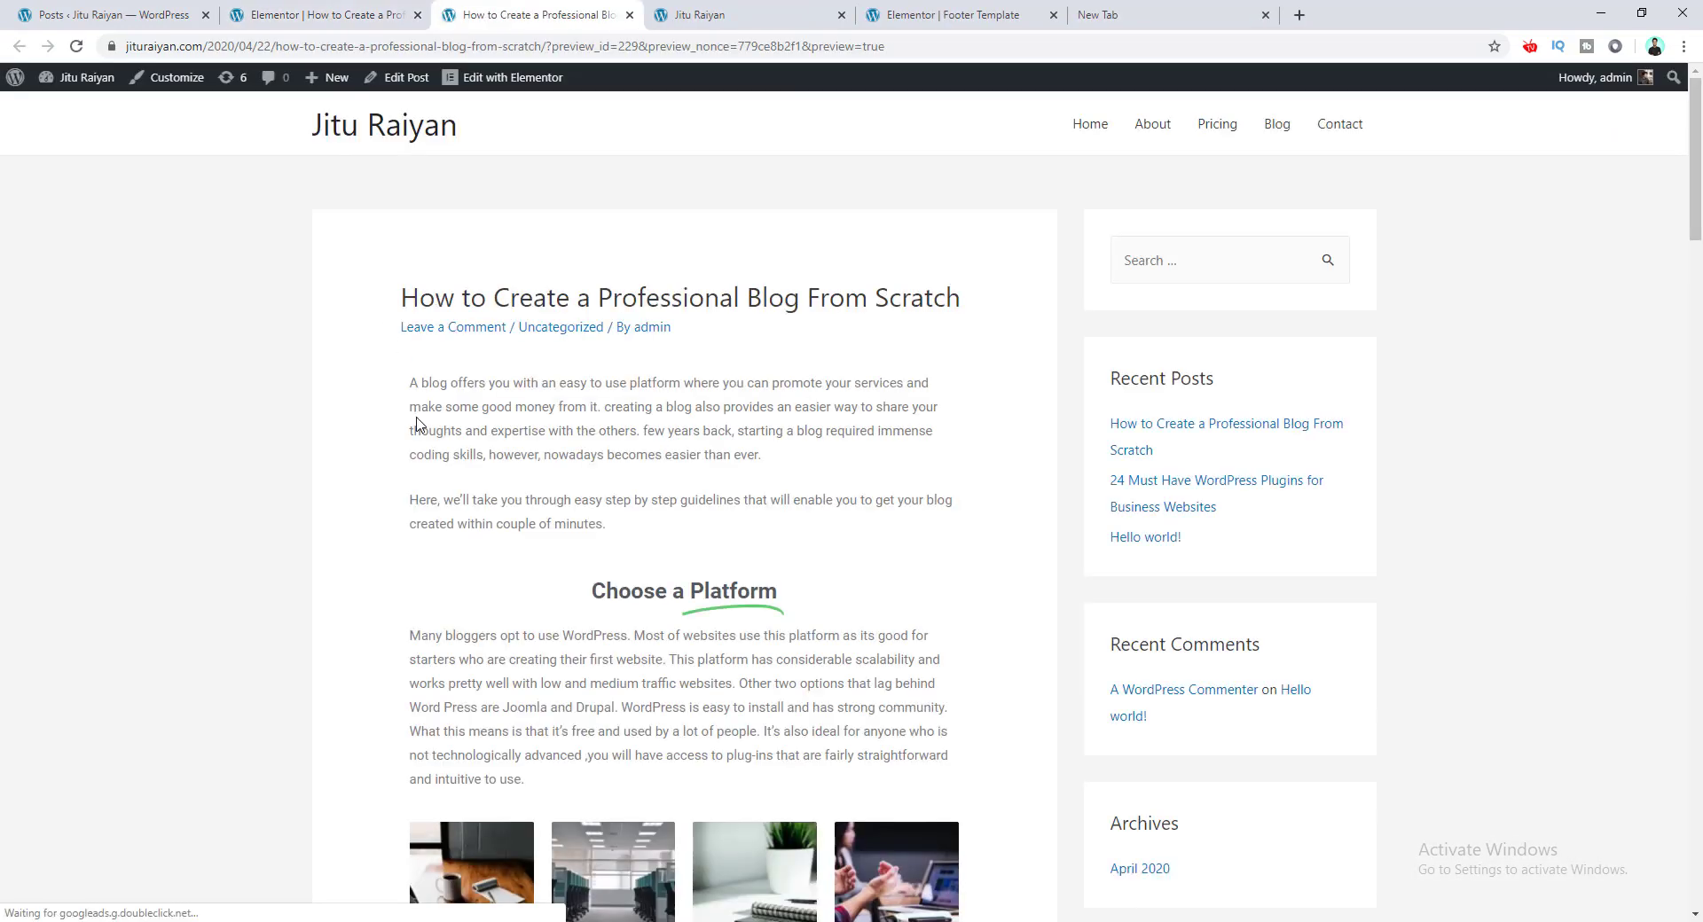
{"action": "scroll", "coordinate": [418, 426], "scroll_direction": "down", "scroll_amount": 20}
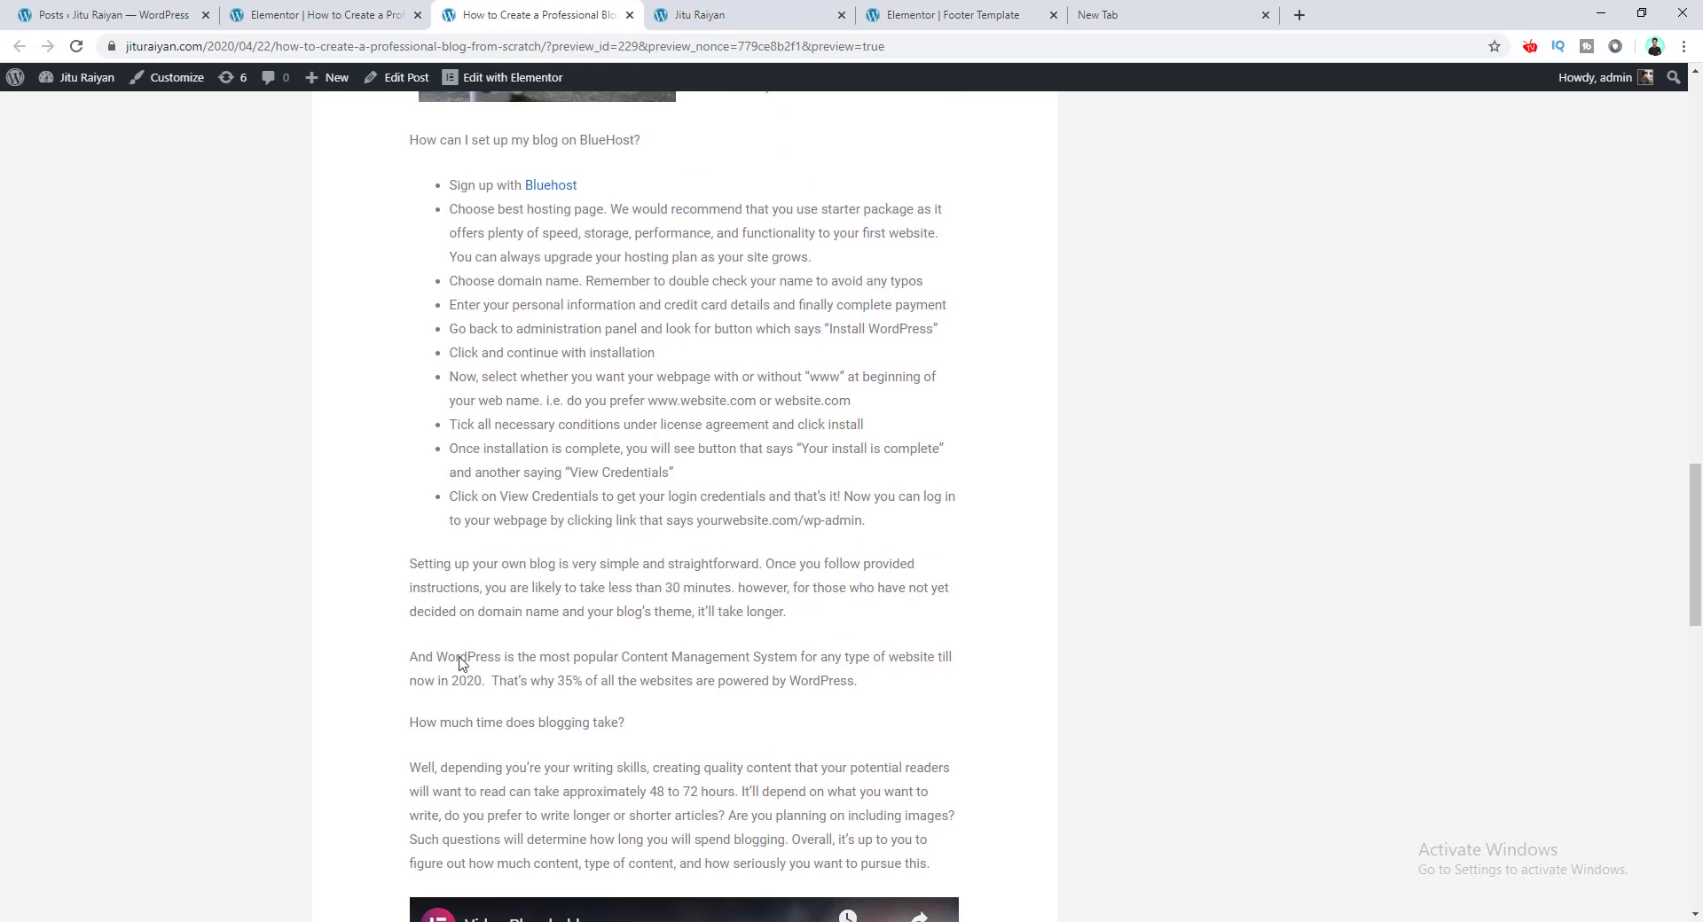
{"action": "left_click_drag", "start_coordinate": [451, 681], "coordinate": [484, 678]}
{"action": "left_click", "coordinate": [453, 680]}
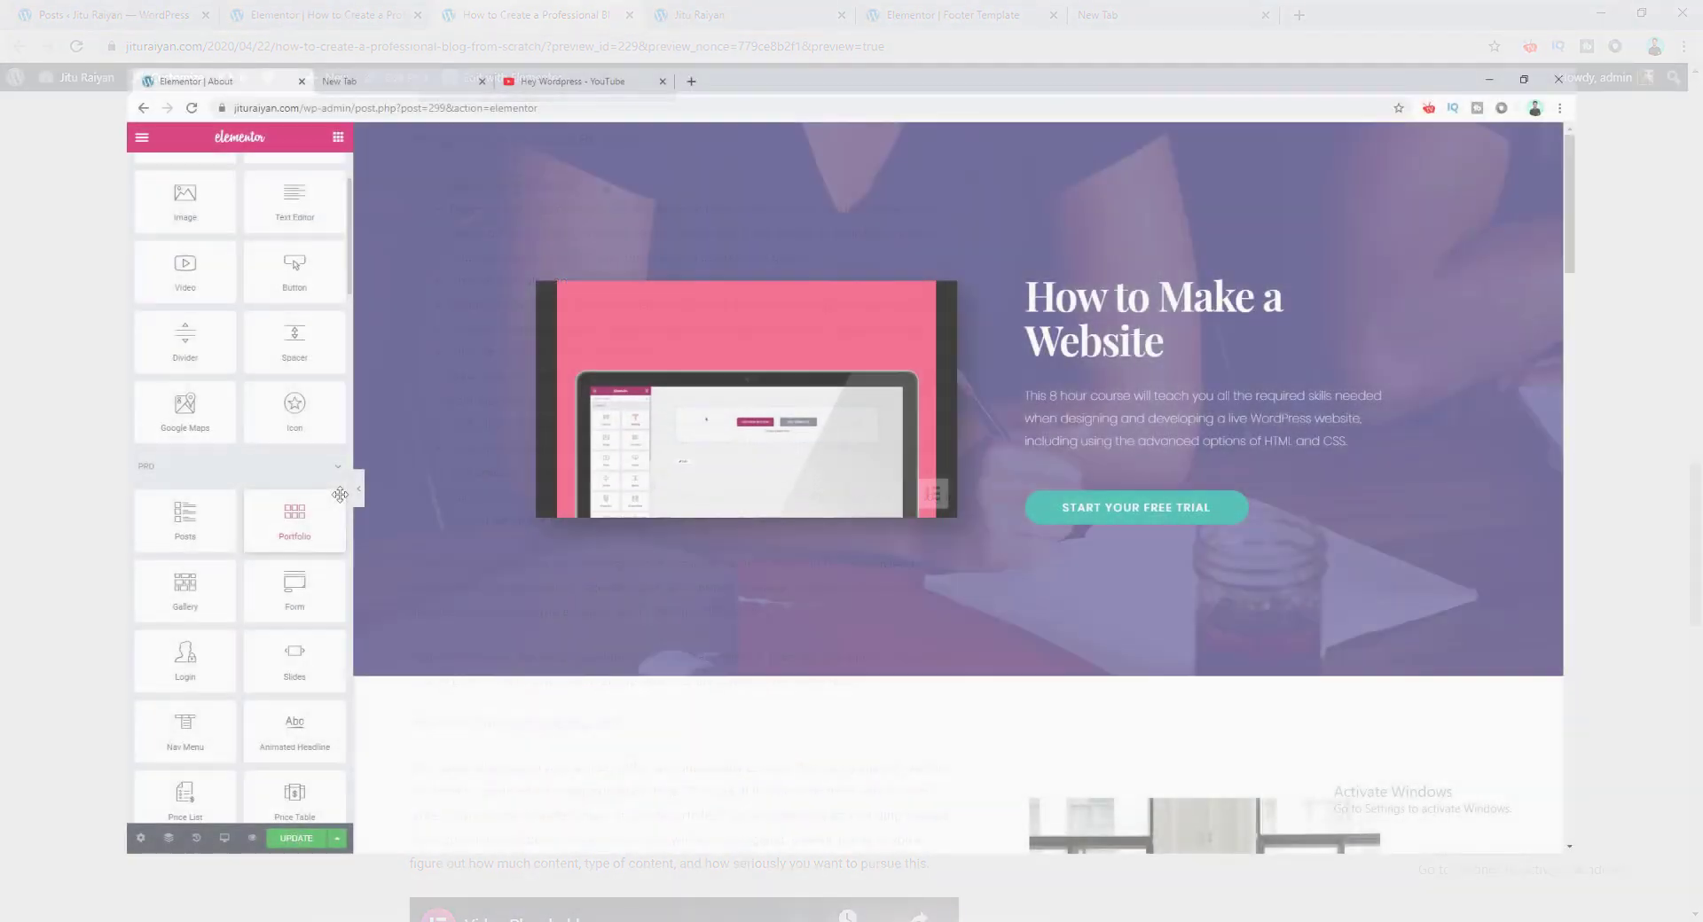
{"action": "scroll", "coordinate": [343, 511], "scroll_direction": "down", "scroll_amount": 20}
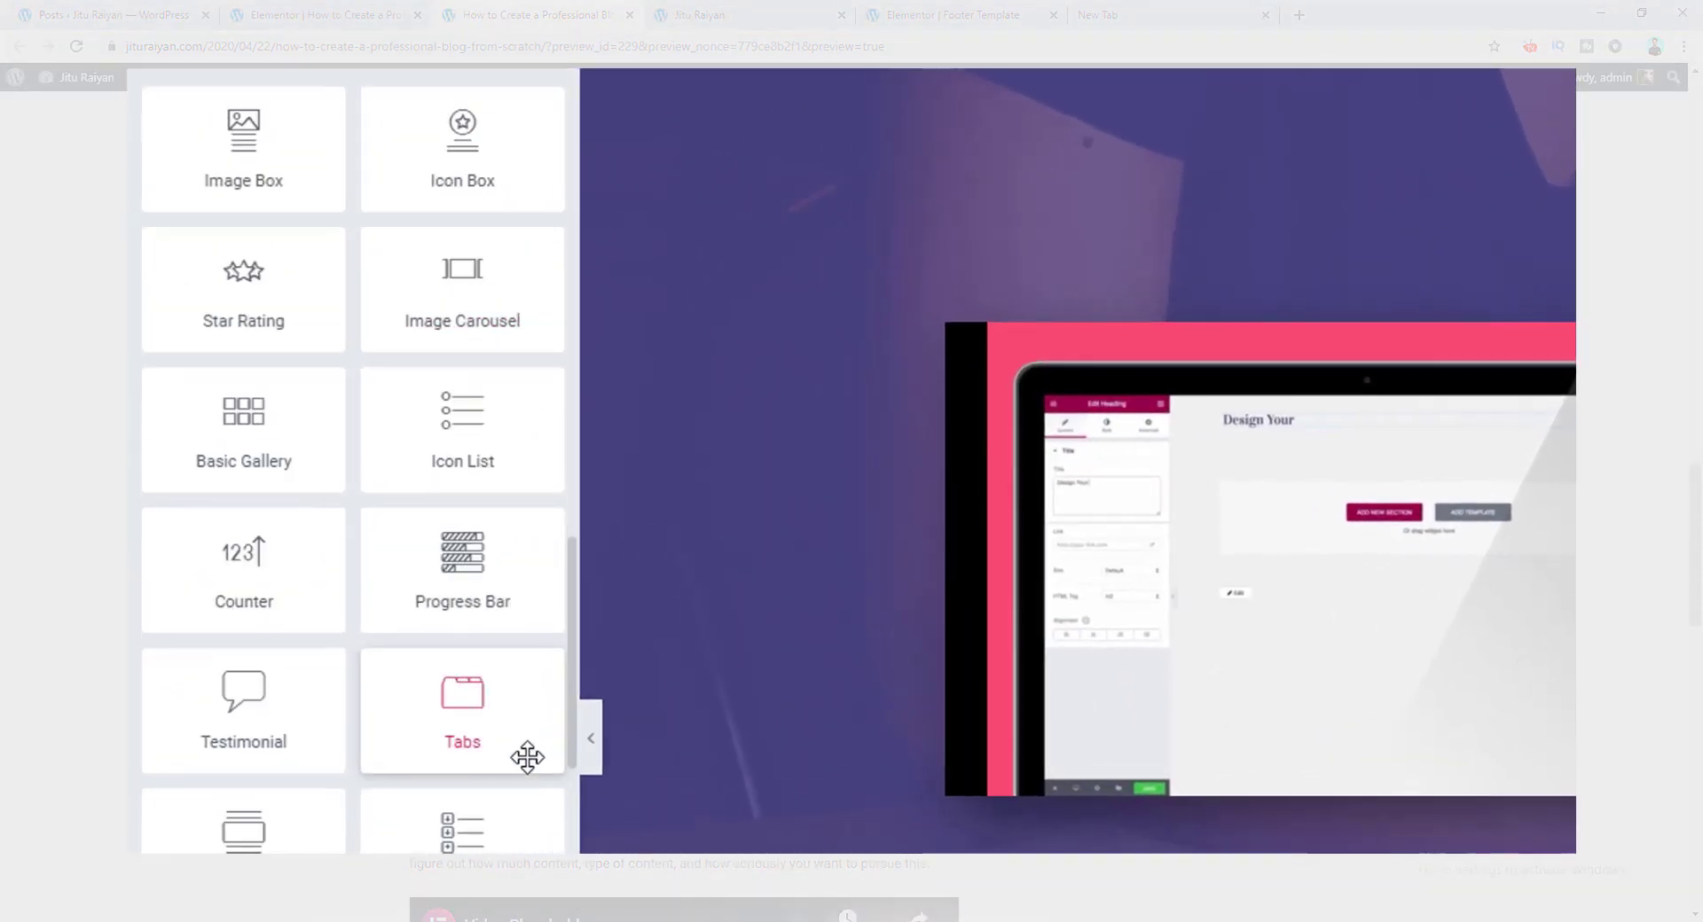
{"action": "scroll", "coordinate": [527, 756], "scroll_direction": "down", "scroll_amount": 10}
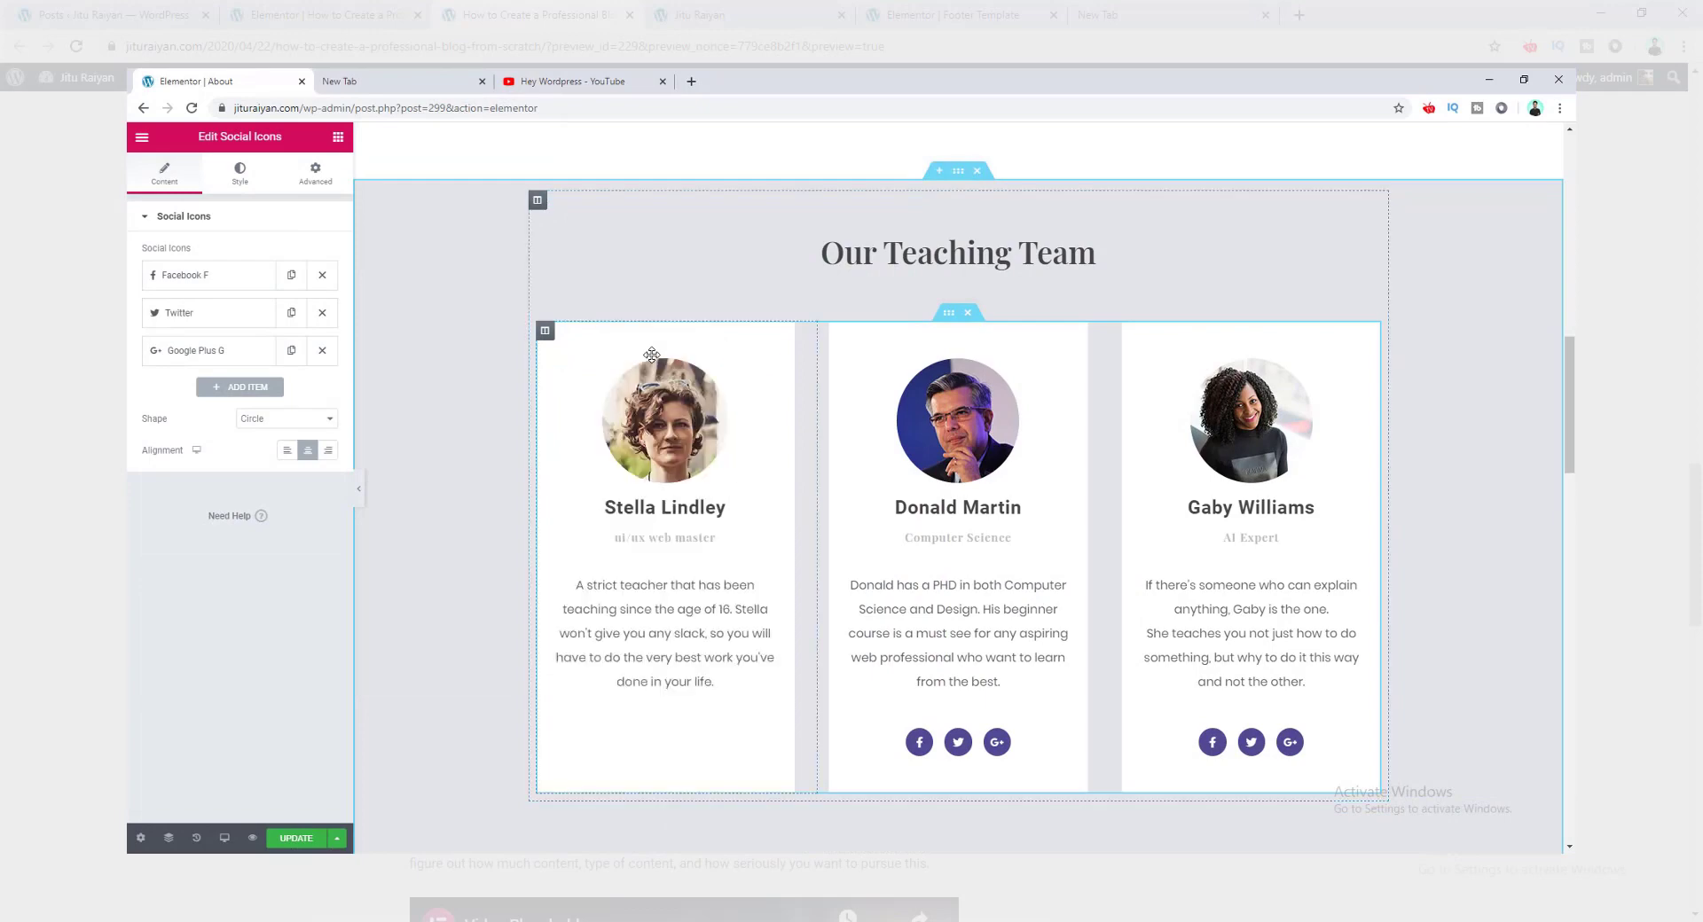
{"action": "scroll", "coordinate": [665, 532], "scroll_direction": "down", "scroll_amount": 1}
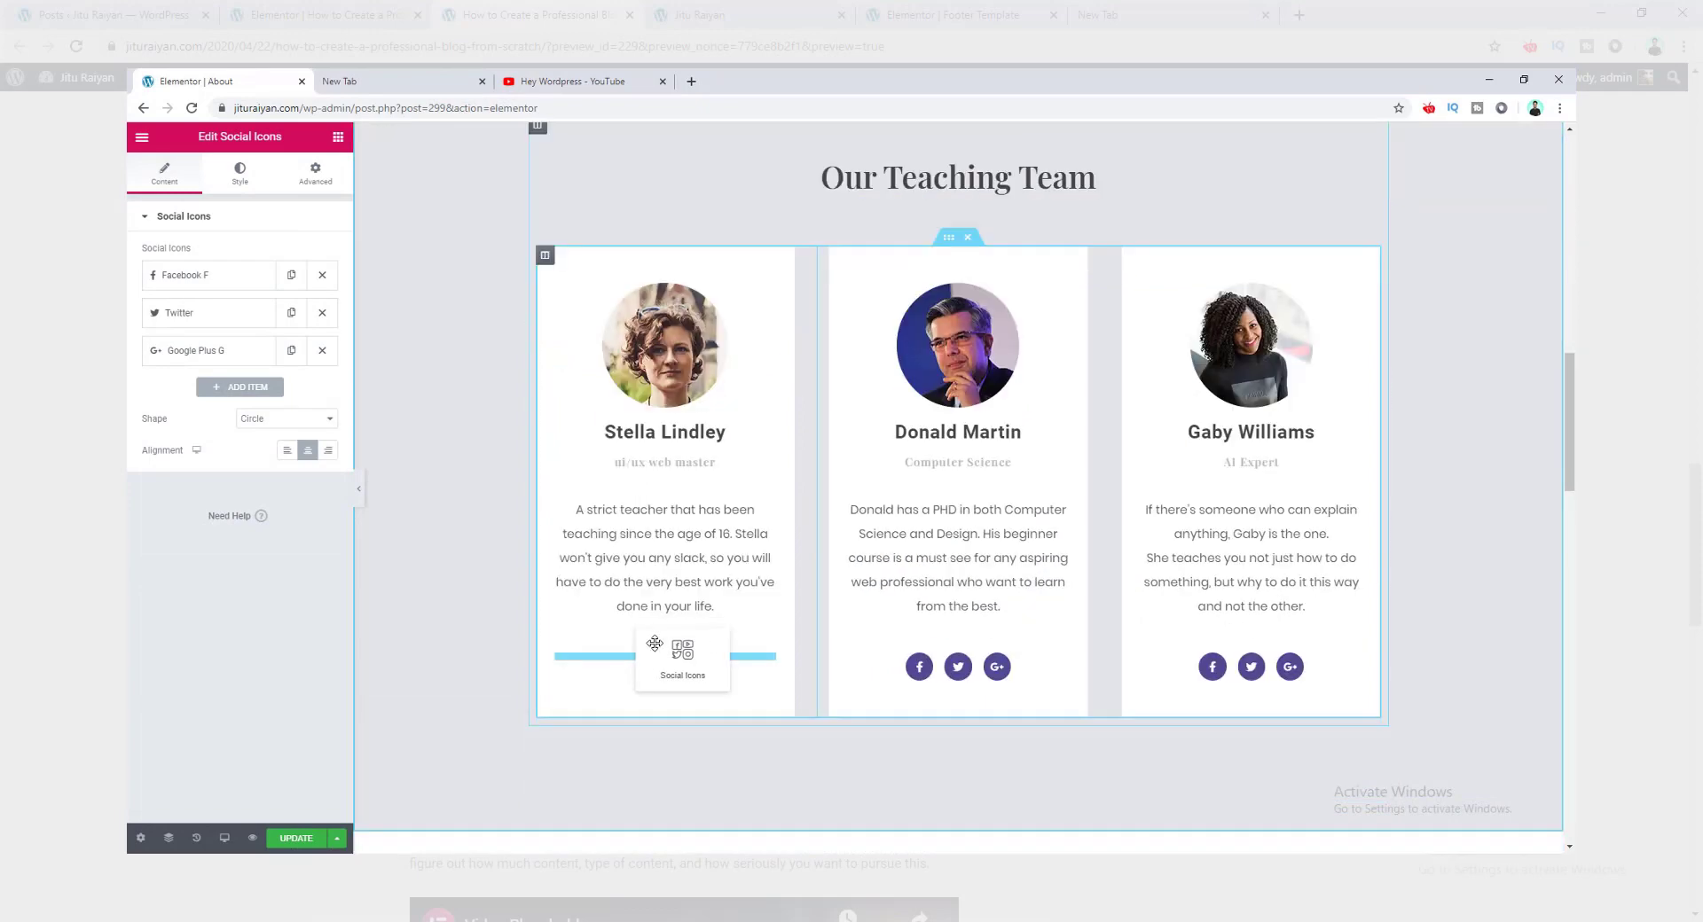
{"action": "left_click_drag", "start_coordinate": [669, 647], "coordinate": [661, 647]}
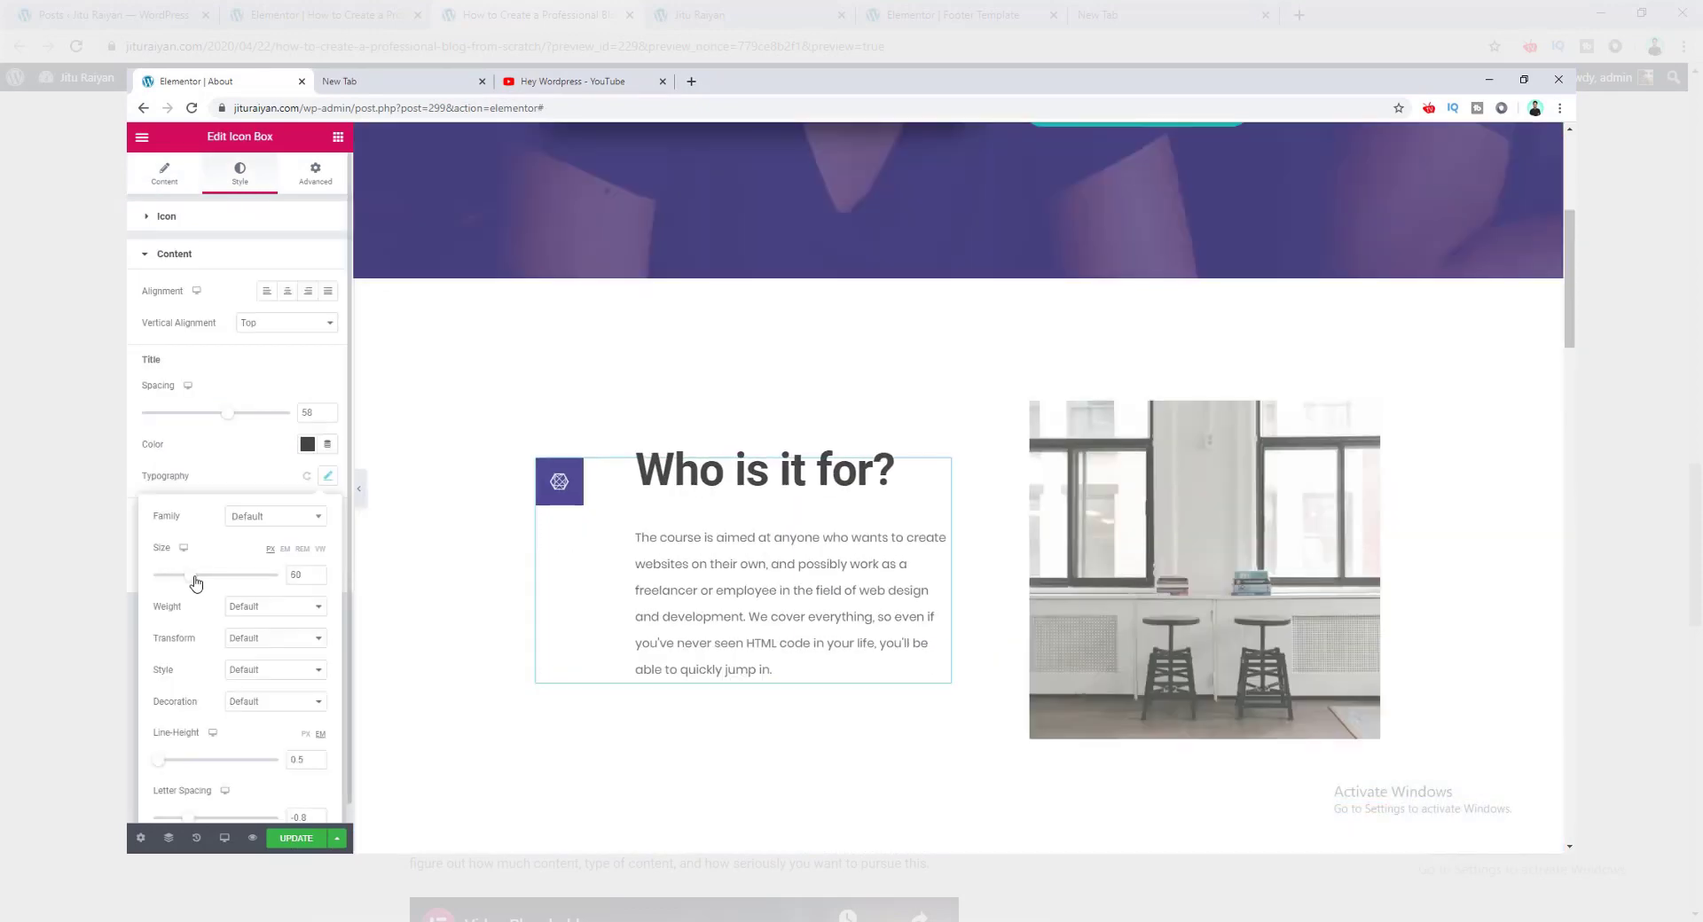
{"action": "left_click_drag", "start_coordinate": [196, 583], "coordinate": [192, 583]}
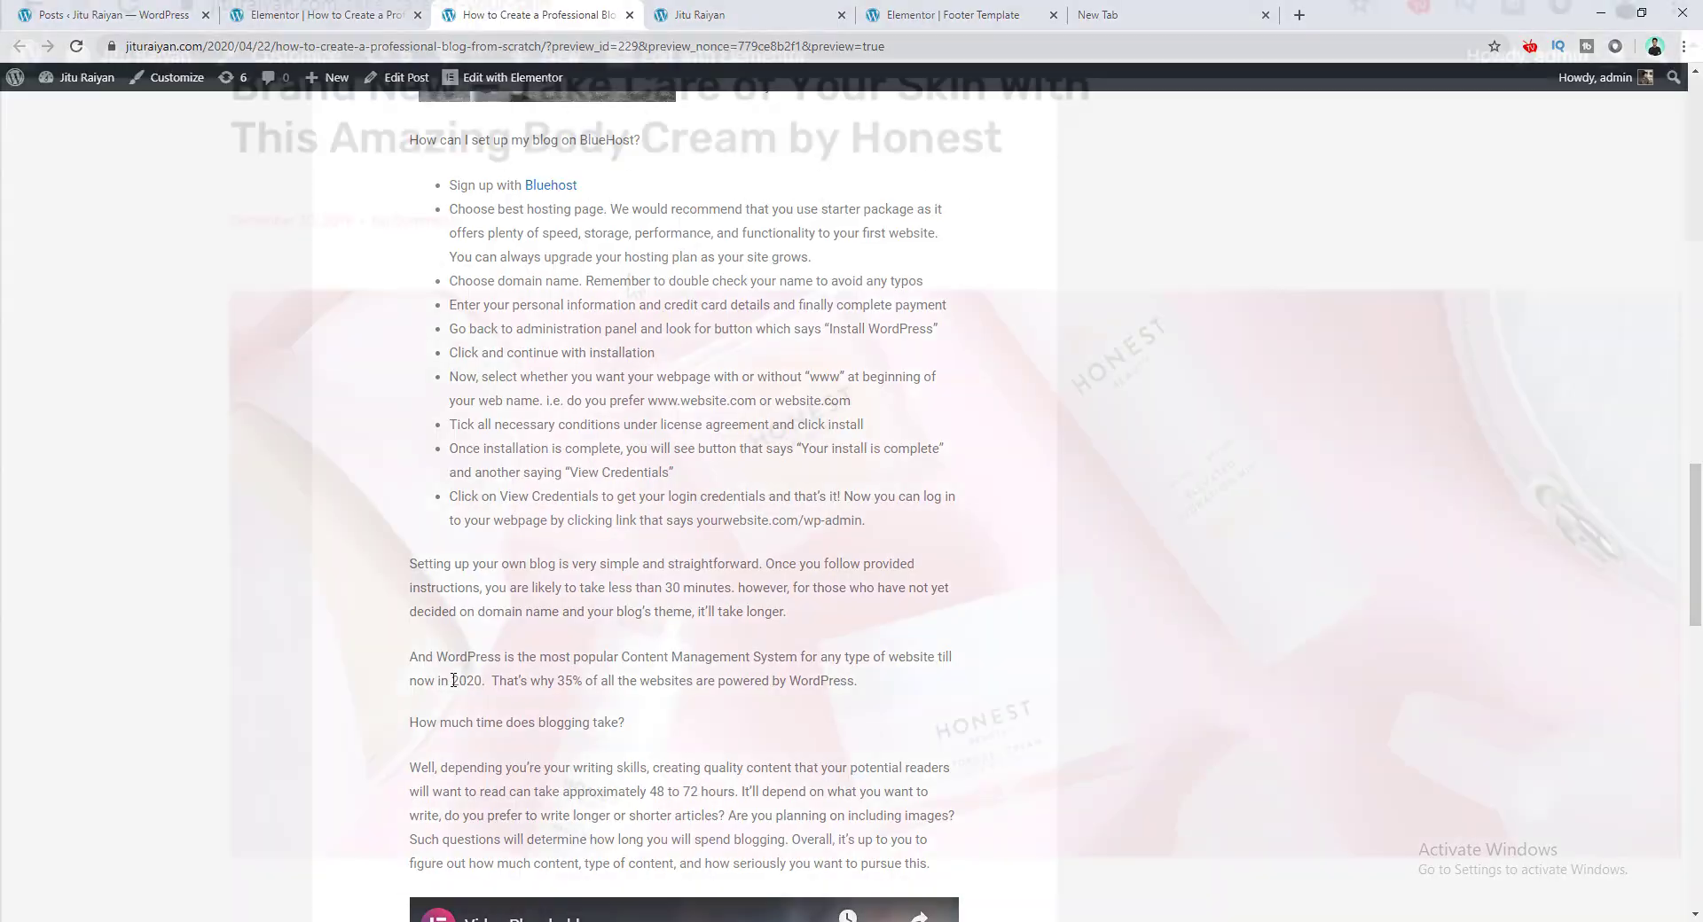
{"action": "scroll", "coordinate": [630, 284], "scroll_direction": "down", "scroll_amount": 10}
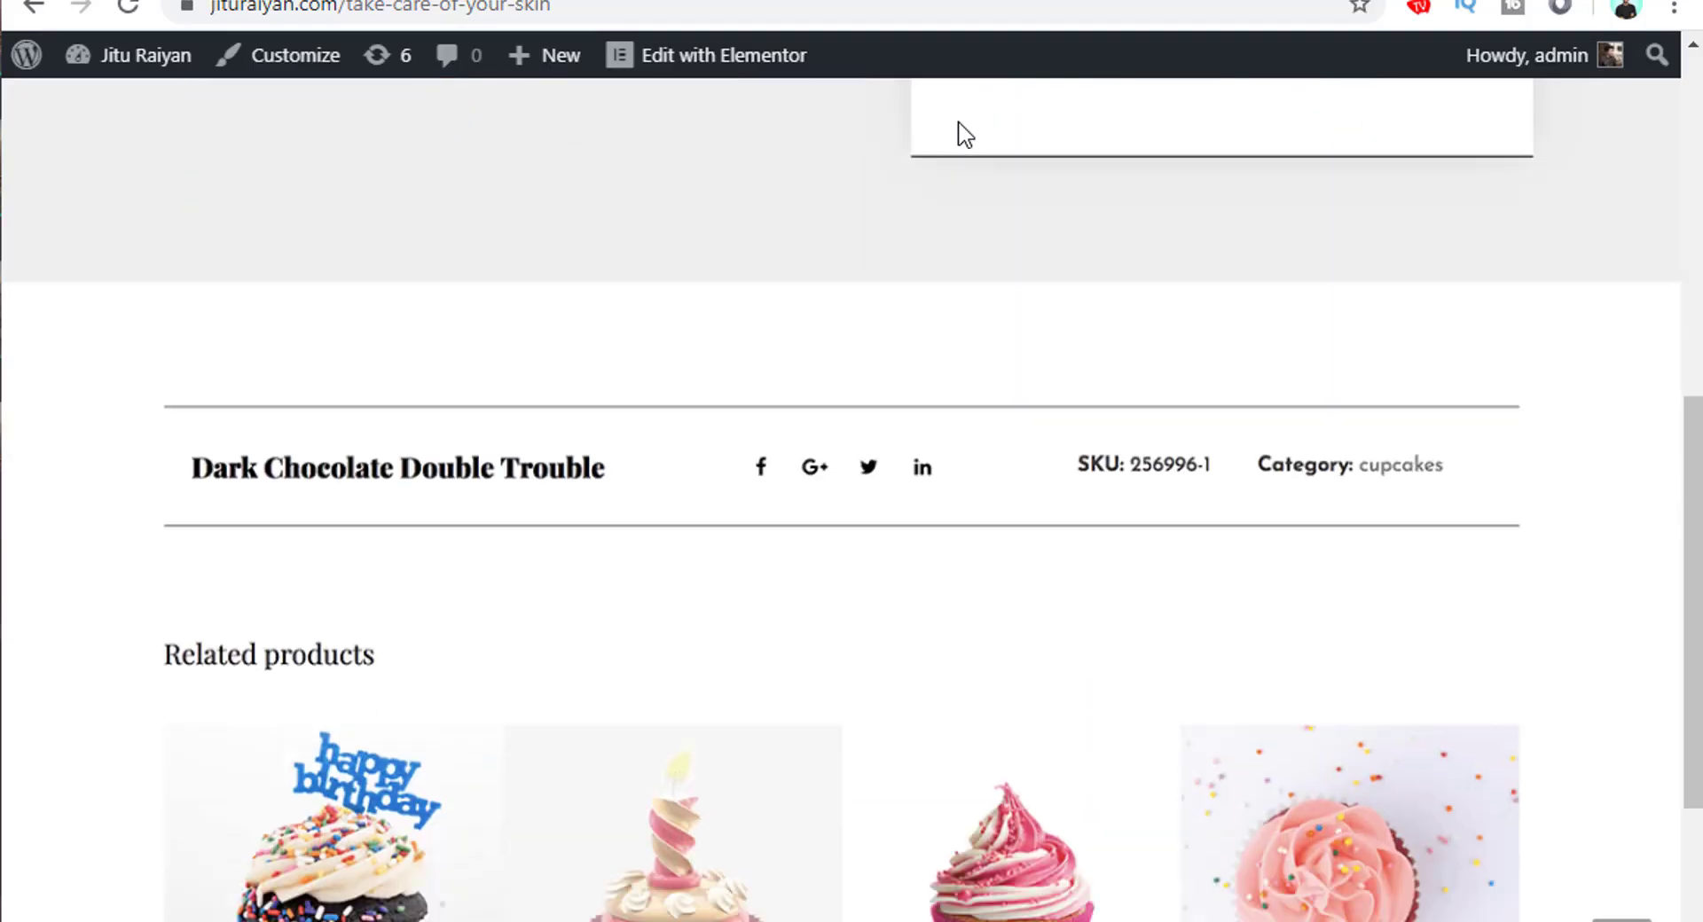
{"action": "scroll", "coordinate": [958, 133], "scroll_direction": "down", "scroll_amount": 3}
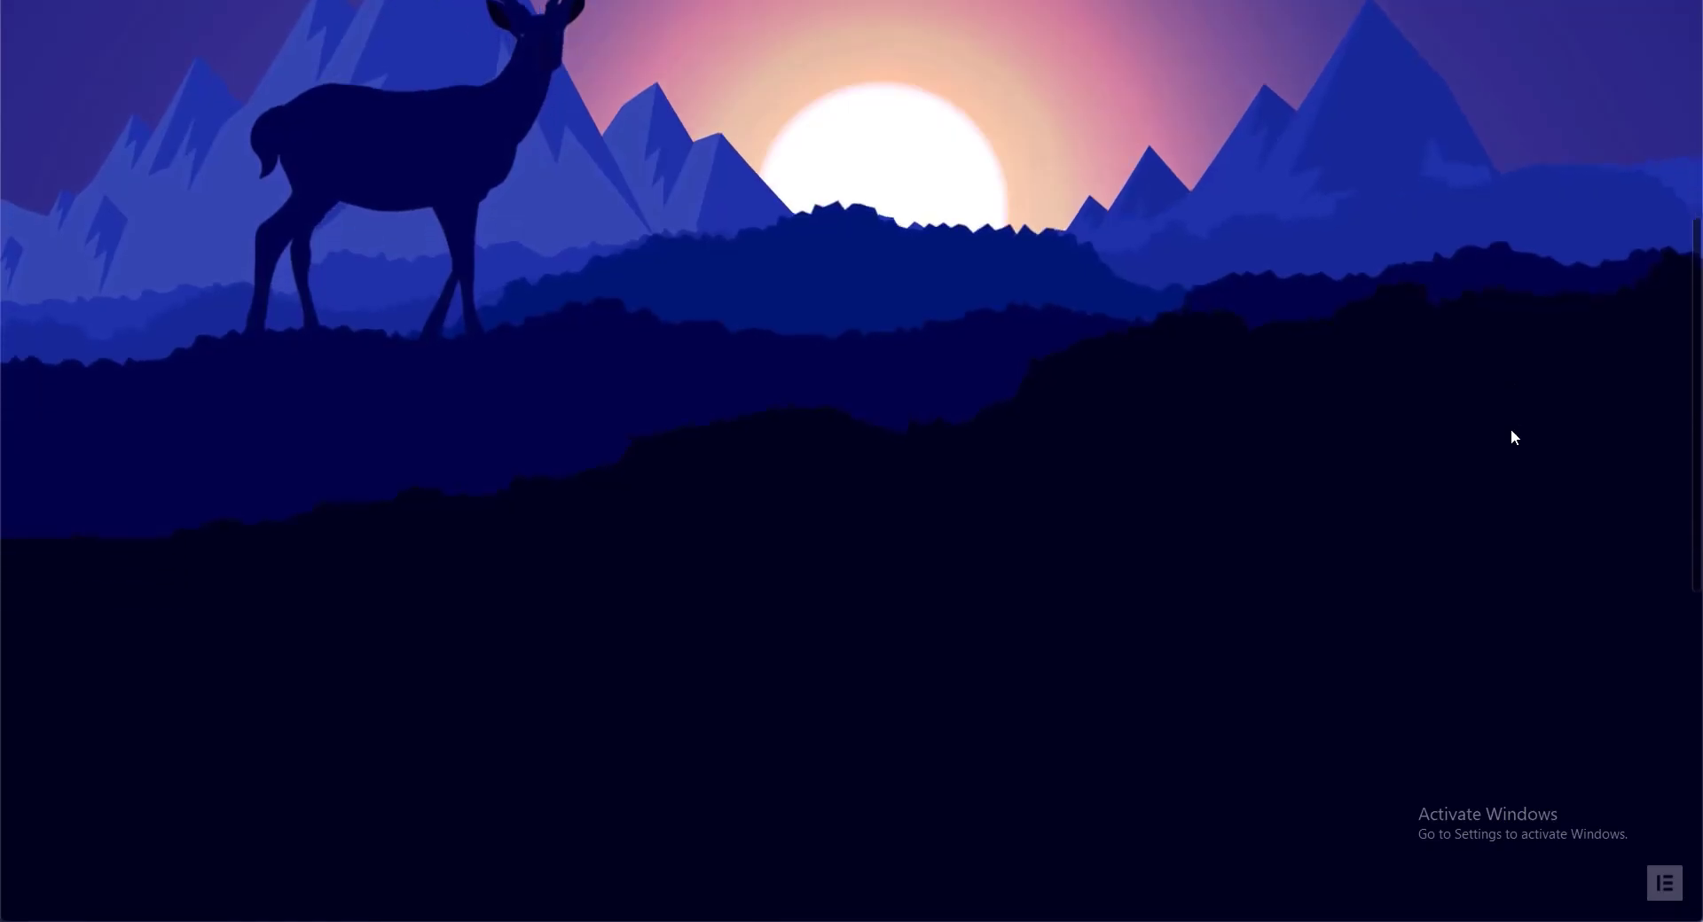
{"action": "scroll", "coordinate": [1513, 436], "scroll_direction": "down", "scroll_amount": 5}
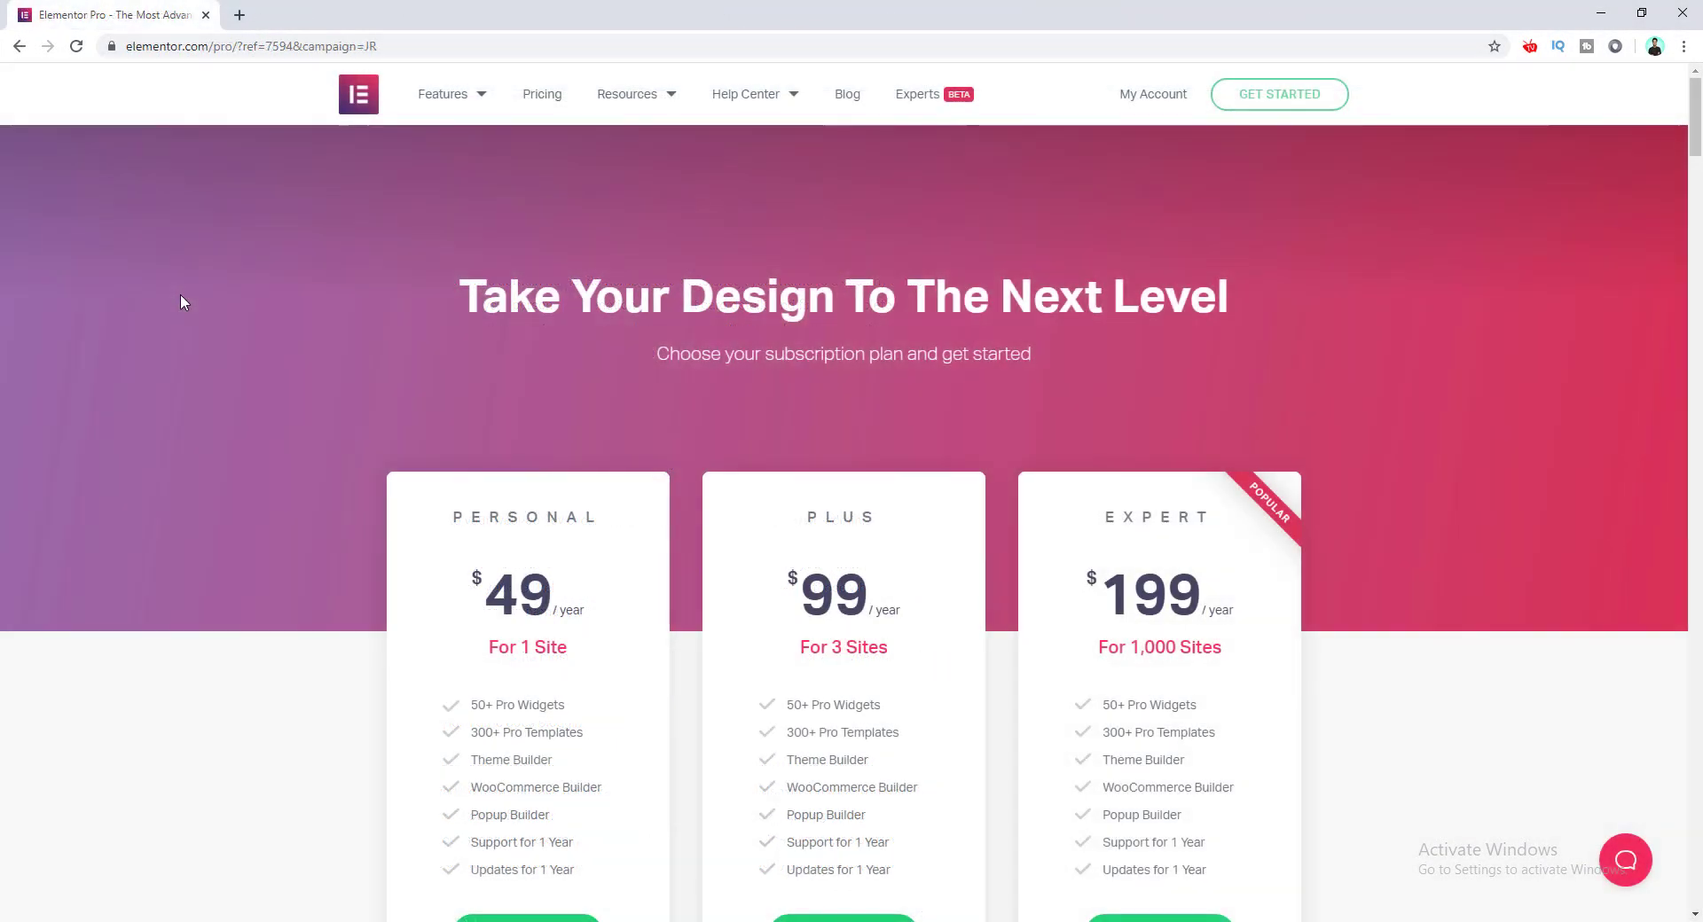
{"action": "scroll", "coordinate": [179, 294], "scroll_direction": "down", "scroll_amount": 3}
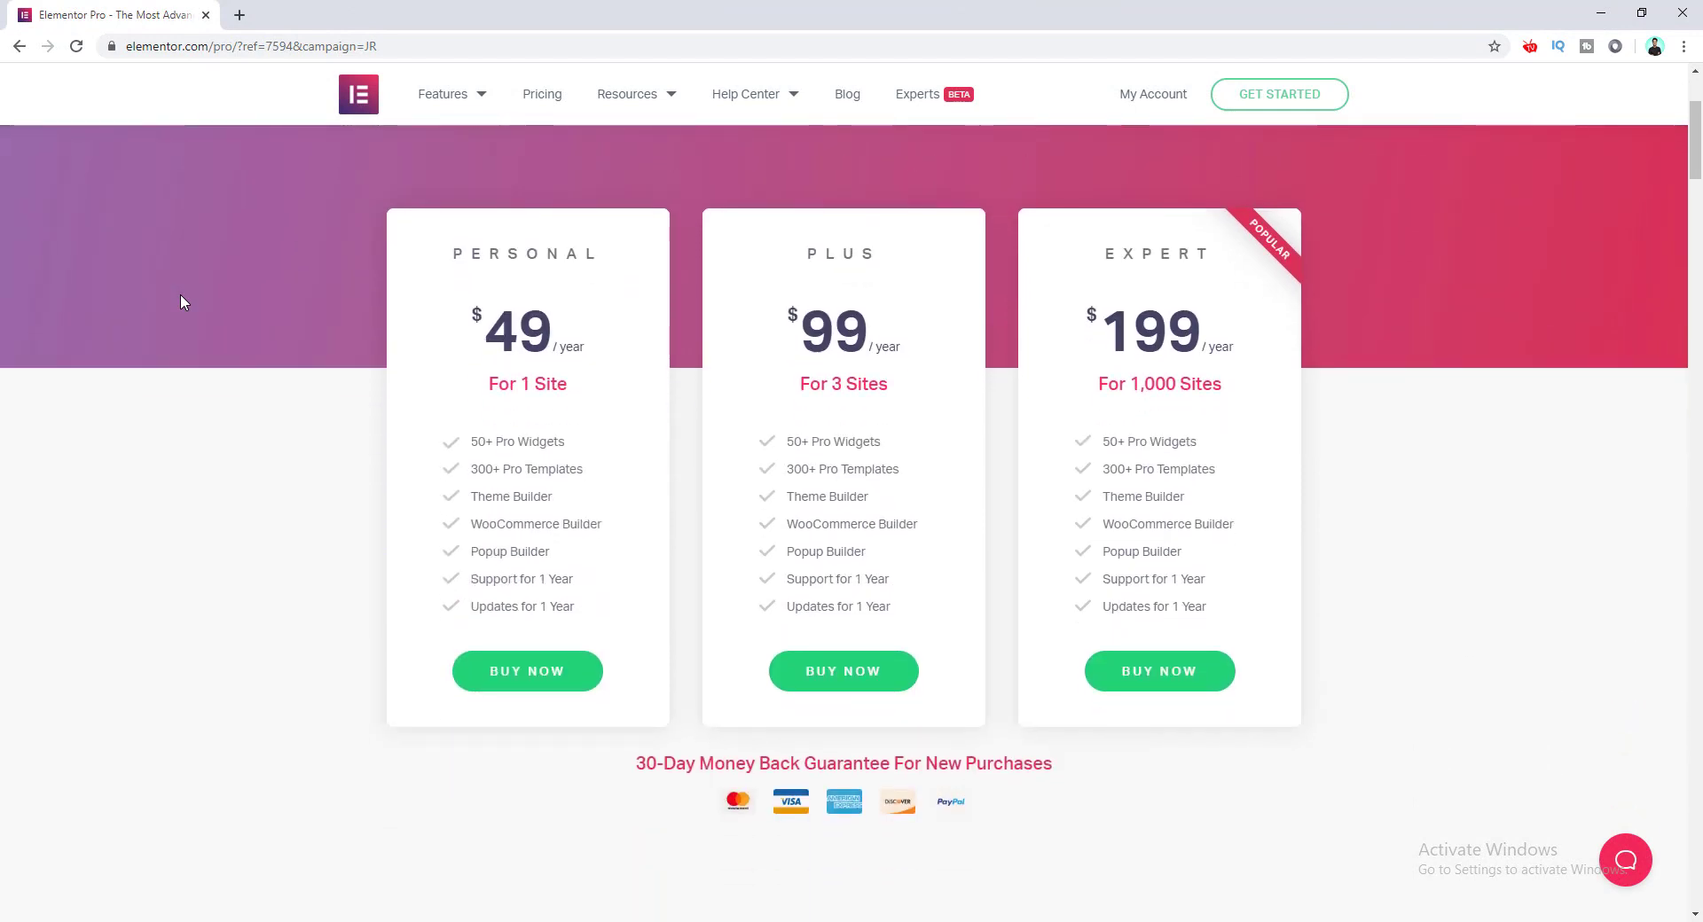